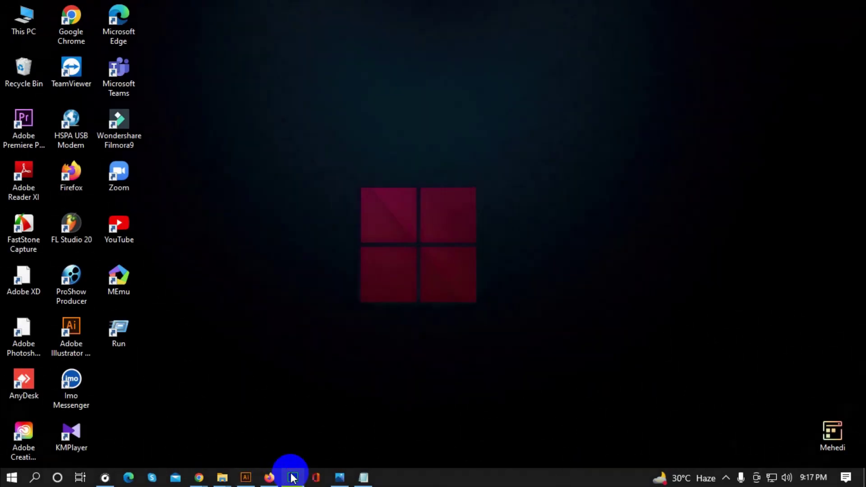
# Bring the Photoshop window forward from the taskbar.
pyautogui.click(292, 477)
# Create a new 9.5 × 13.5 inch, 300 ppi CMYK Color document.
pyautogui.scroll(-5, 248, 367)
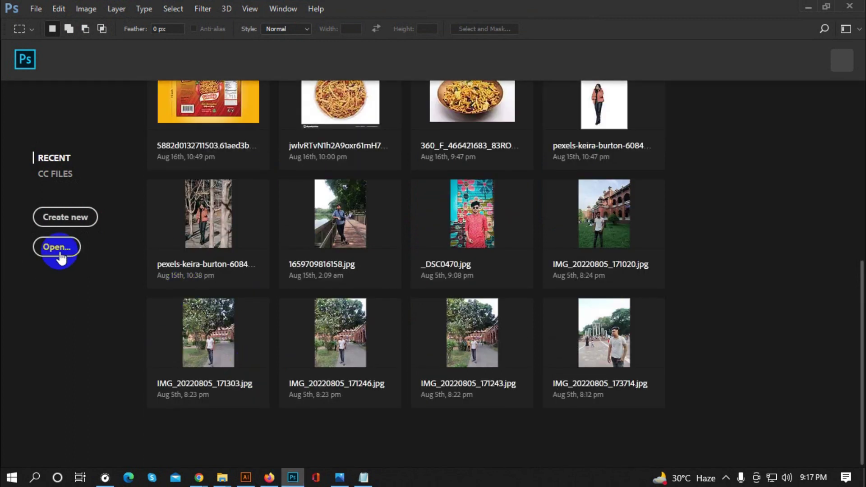
pyautogui.click(77, 219)
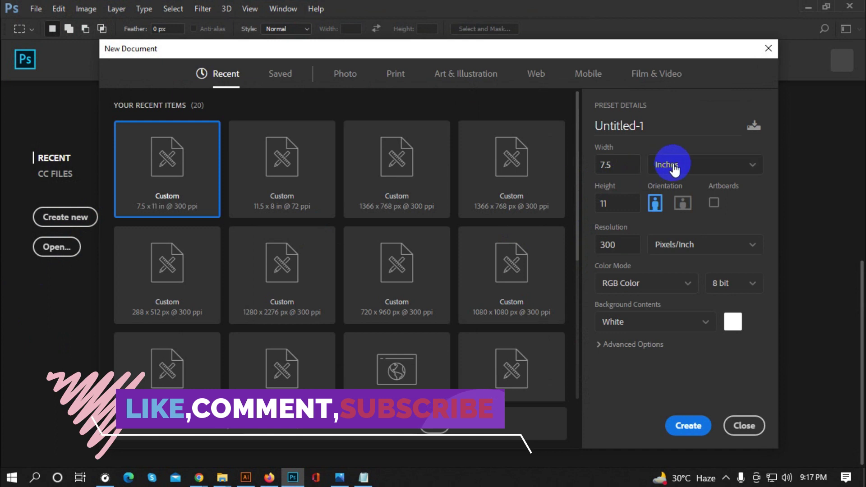
pyautogui.doubleClick(600, 164)
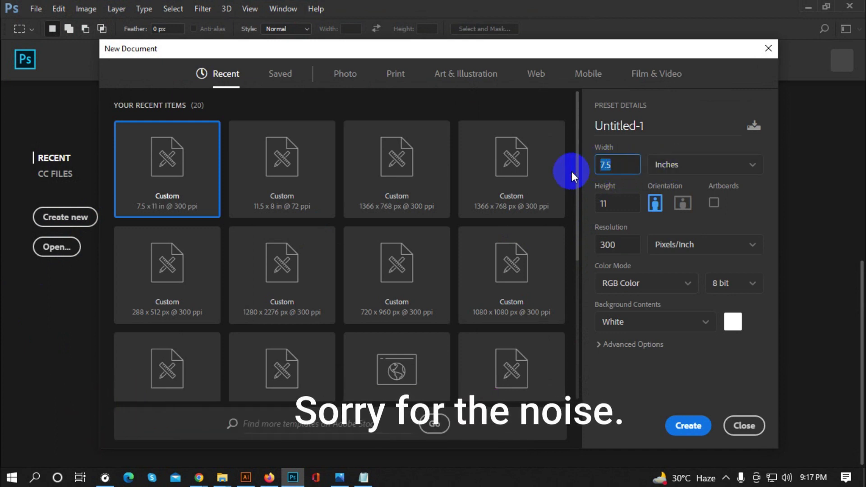
pyautogui.write('9.5')
pyautogui.click(600, 205)
pyautogui.write('13.5')
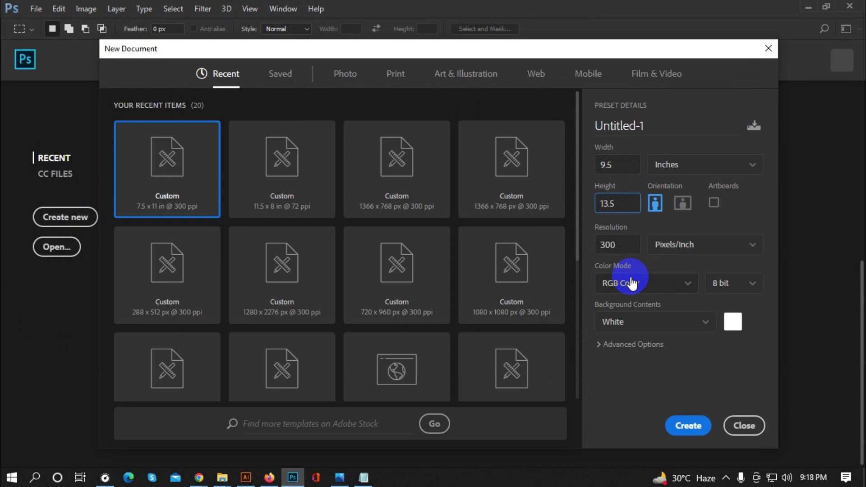
pyautogui.click(630, 285)
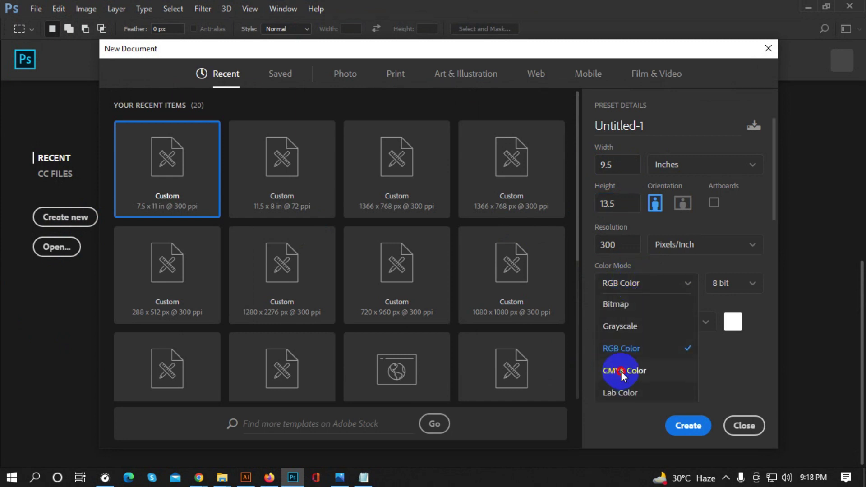
pyautogui.click(621, 371)
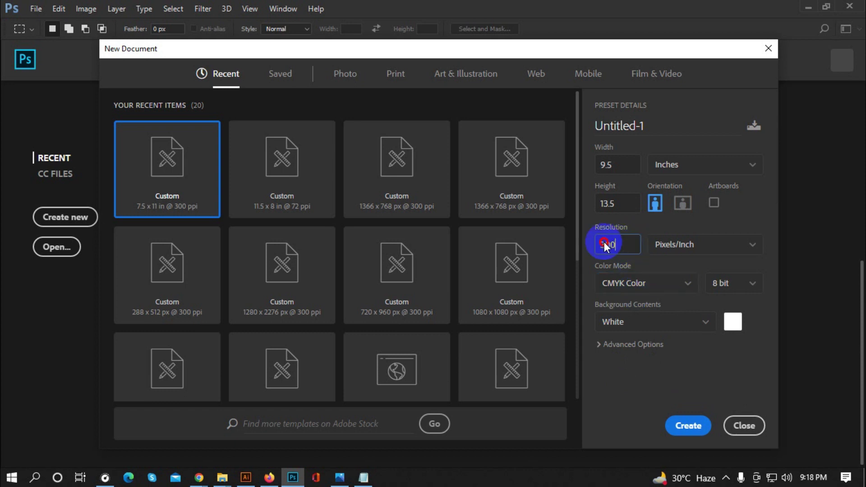
pyautogui.click(704, 427)
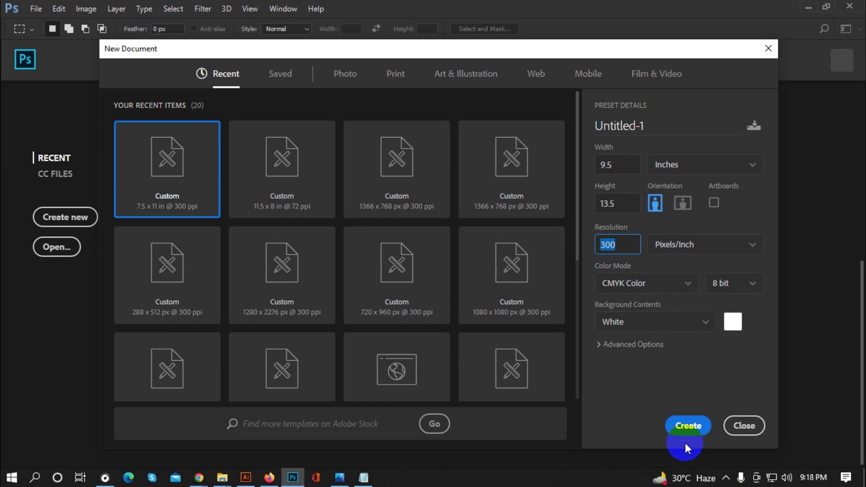
pyautogui.click(686, 428)
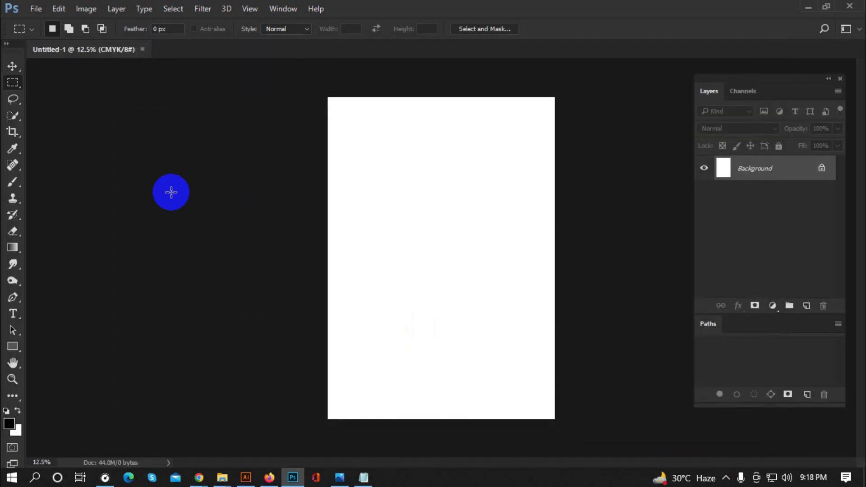
pyautogui.click(12, 67)
pyautogui.scroll(2, 290, 261)
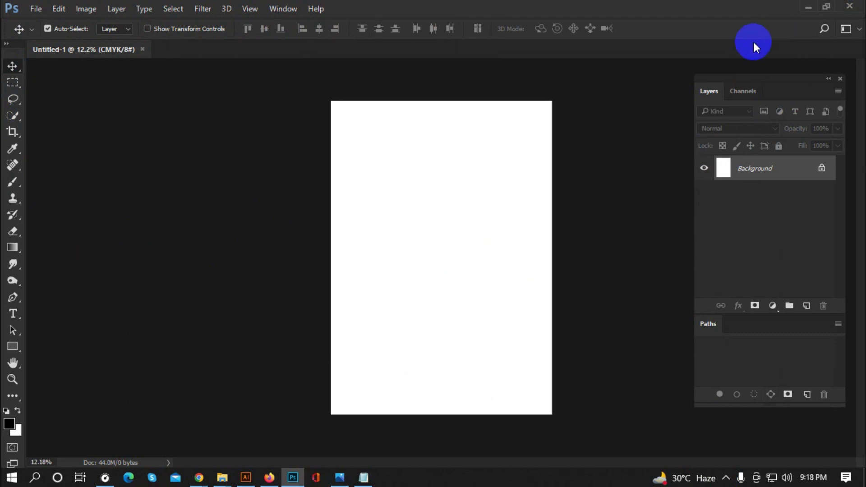
# Minimize Photoshop and open the Mehedi > Source file folder, maximized.
pyautogui.click(809, 8)
pyautogui.rightClick(620, 201)
pyautogui.click(525, 264)
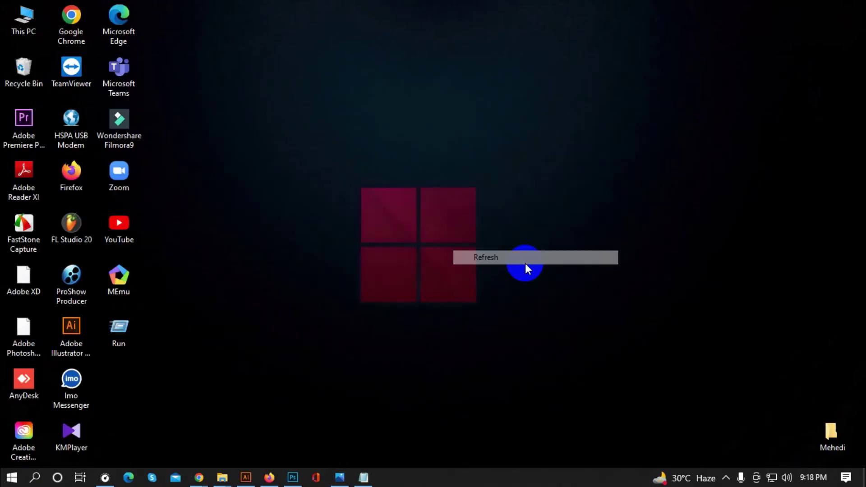
pyautogui.doubleClick(832, 436)
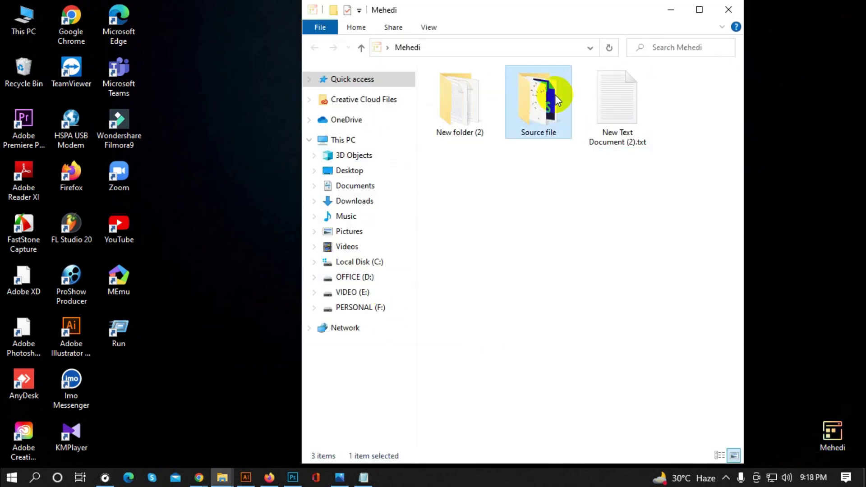
pyautogui.doubleClick(559, 93)
pyautogui.click(706, 9)
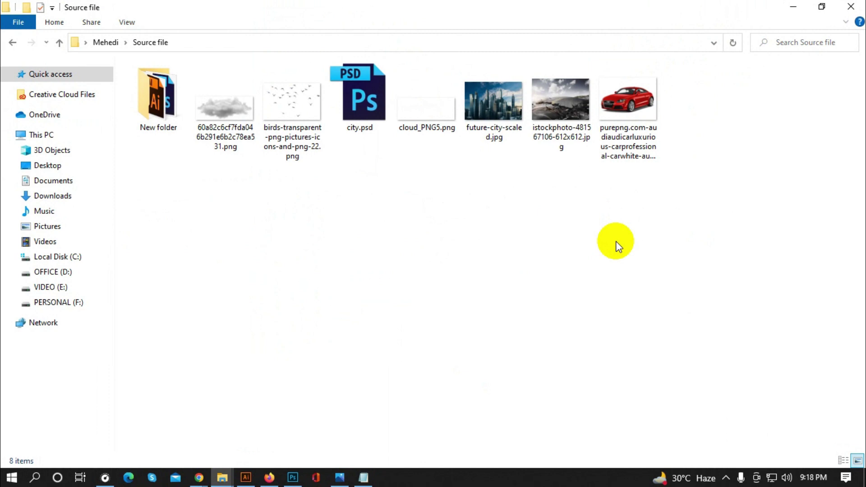
# Drag the istockphoto road photo into the Photoshop document.
pyautogui.moveTo(715, 202); pyautogui.dragTo(531, 93)
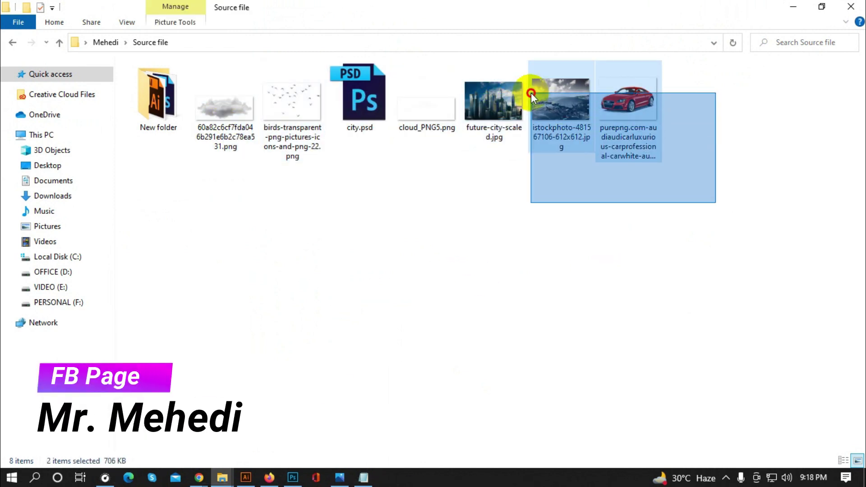
pyautogui.click(518, 264)
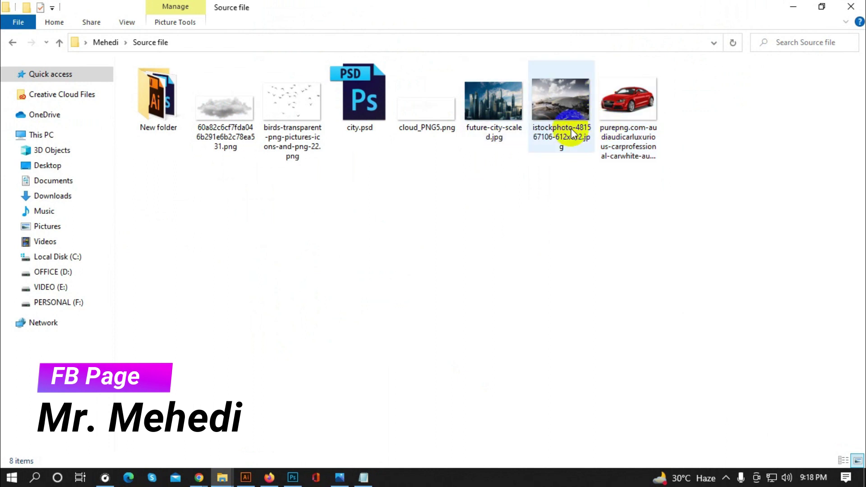
pyautogui.moveTo(559, 111)
pyautogui.mouseDown()
pyautogui.moveTo(362, 221)
pyautogui.moveTo(399, 220)
pyautogui.mouseUp()
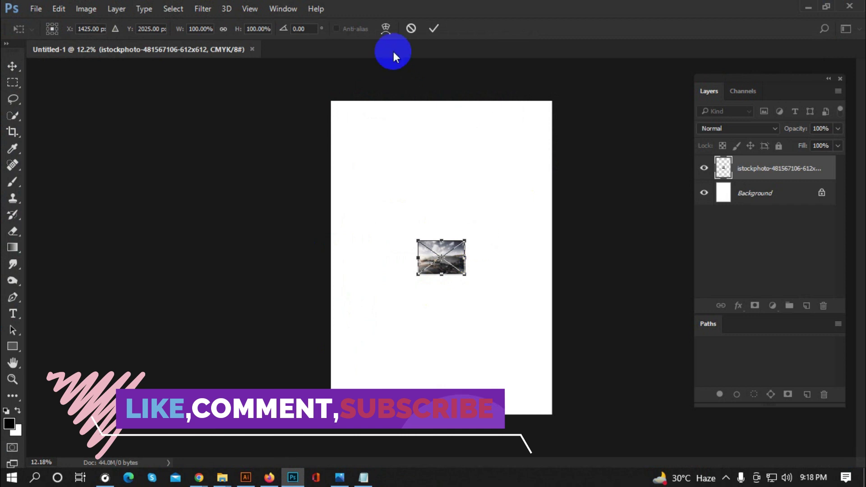
# Embed the road photo with Place Embedded and scale it to span the page width.
pyautogui.click(411, 30)
pyautogui.click(35, 8)
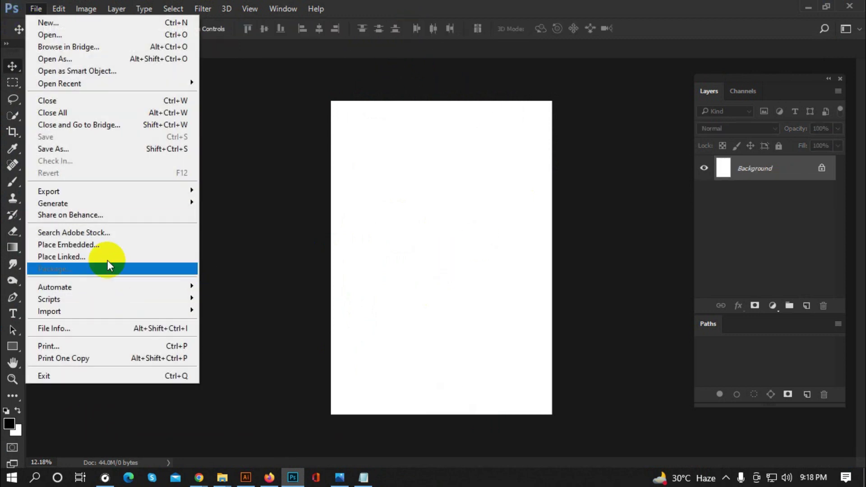
pyautogui.click(58, 245)
pyautogui.doubleClick(556, 106)
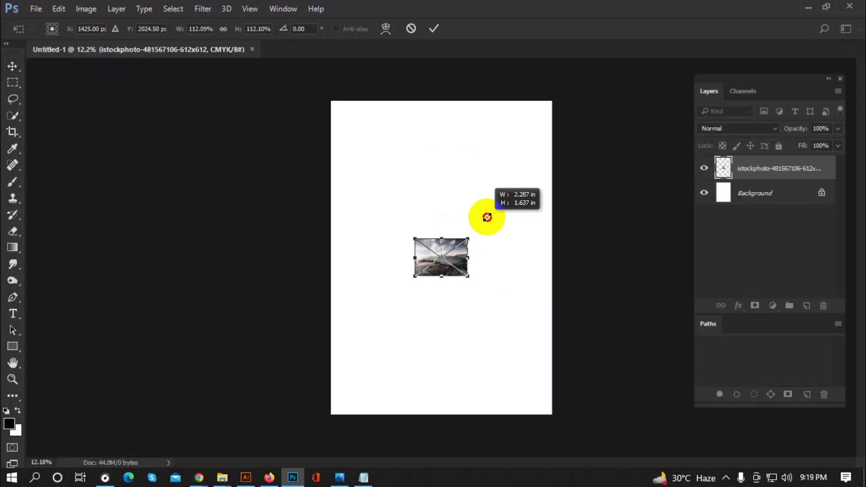
pyautogui.moveTo(464, 239); pyautogui.dragTo(556, 175)
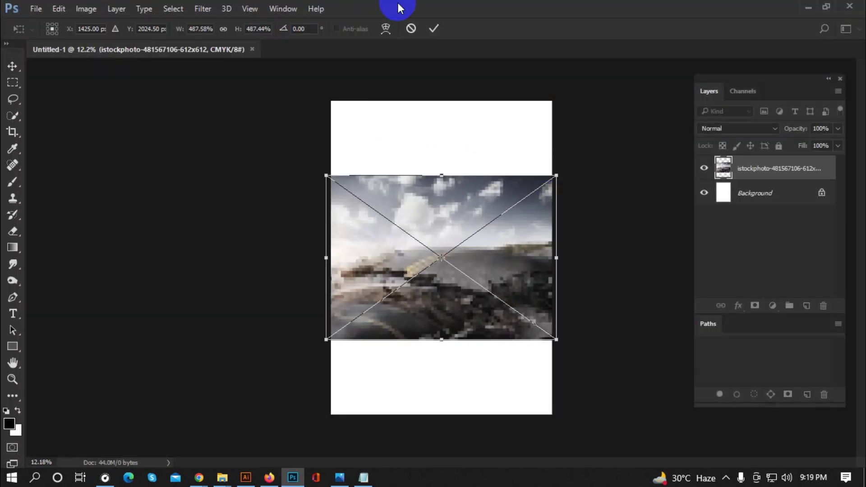
pyautogui.click(438, 29)
pyautogui.hotkey('ctrl', '0')
# Embed the red Audi image, shrink it and position it on the road.
pyautogui.click(36, 8)
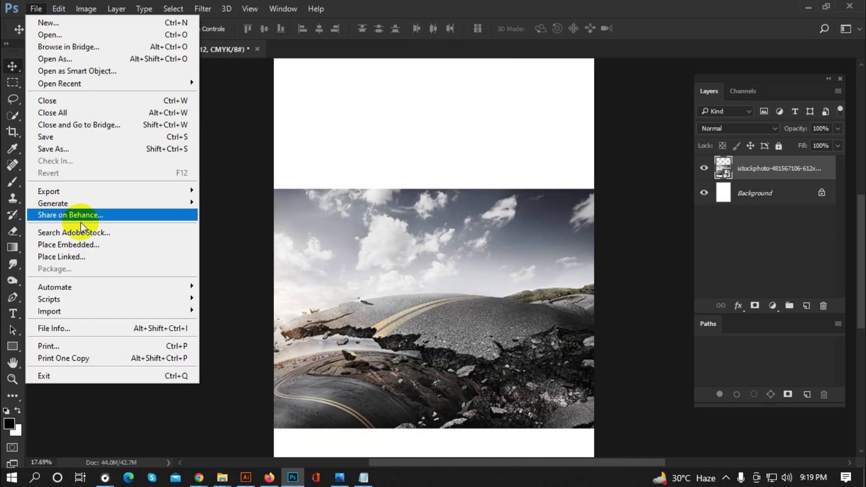
pyautogui.click(72, 247)
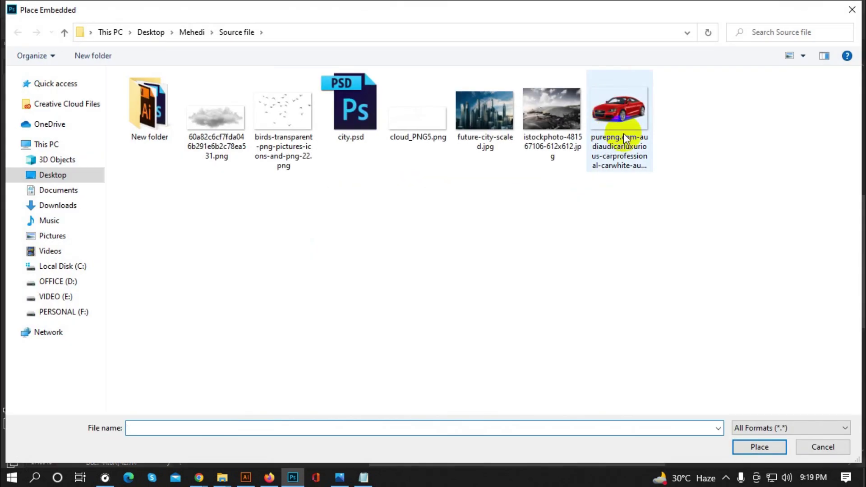
pyautogui.doubleClick(623, 134)
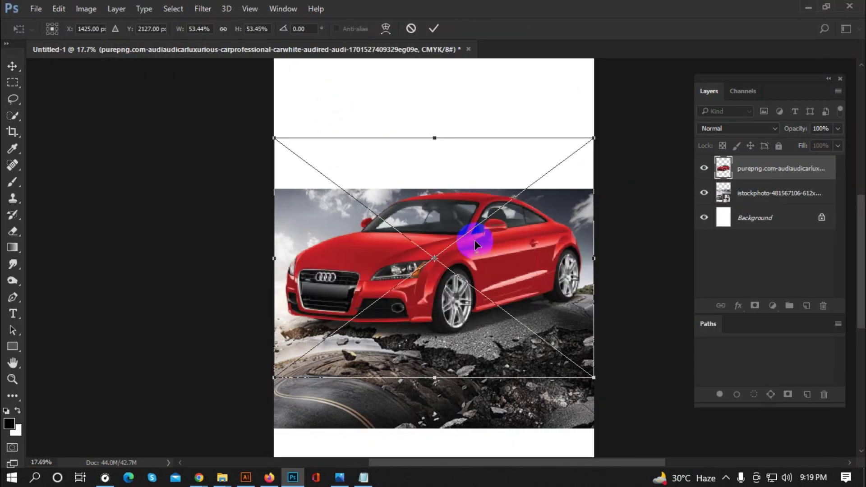
pyautogui.moveTo(593, 137); pyautogui.dragTo(532, 181)
pyautogui.scroll(-1, 532, 182)
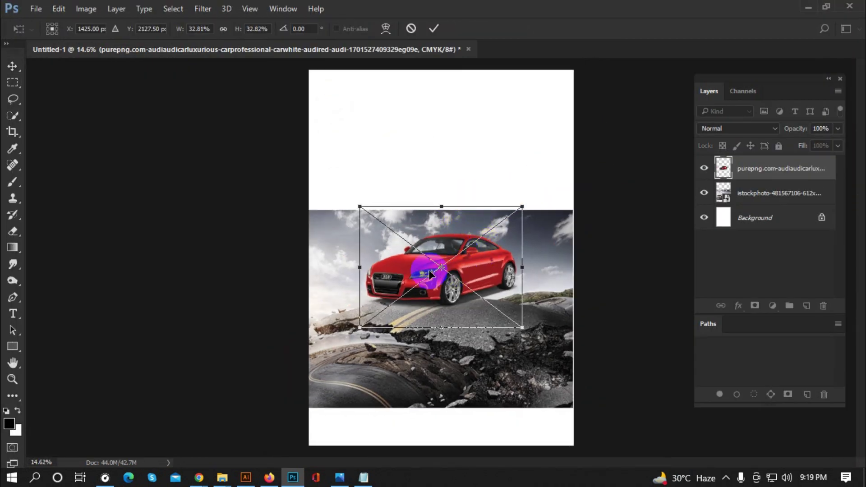
pyautogui.scroll(1, 378, 346)
pyautogui.scroll(1, 445, 309)
pyautogui.scroll(1, 531, 397)
pyautogui.moveTo(446, 249); pyautogui.dragTo(473, 248)
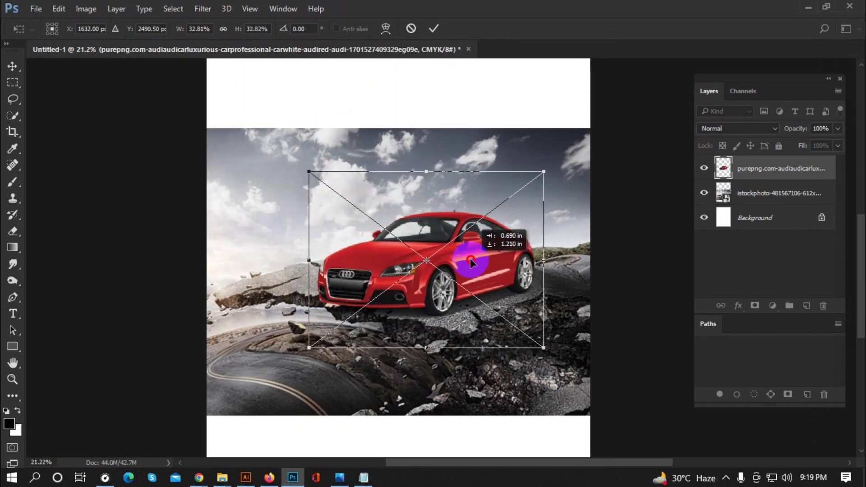
pyautogui.moveTo(542, 169); pyautogui.dragTo(505, 192)
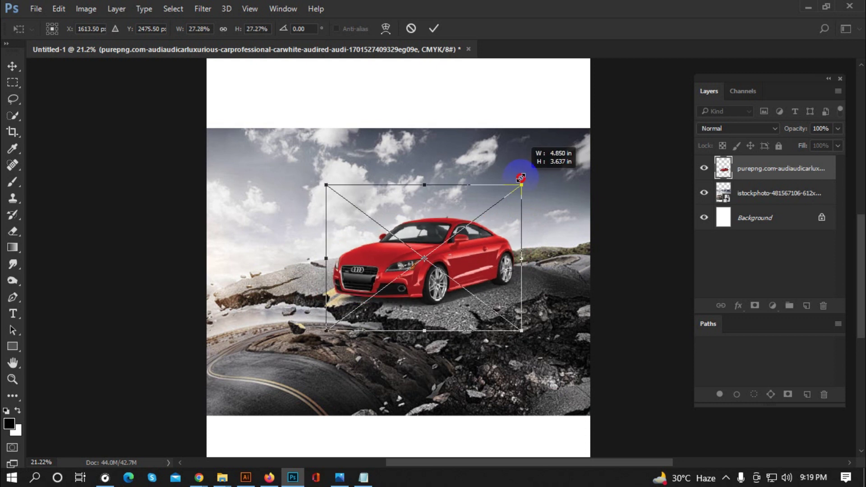
pyautogui.scroll(-1, 367, 276)
pyautogui.scroll(-1, 389, 263)
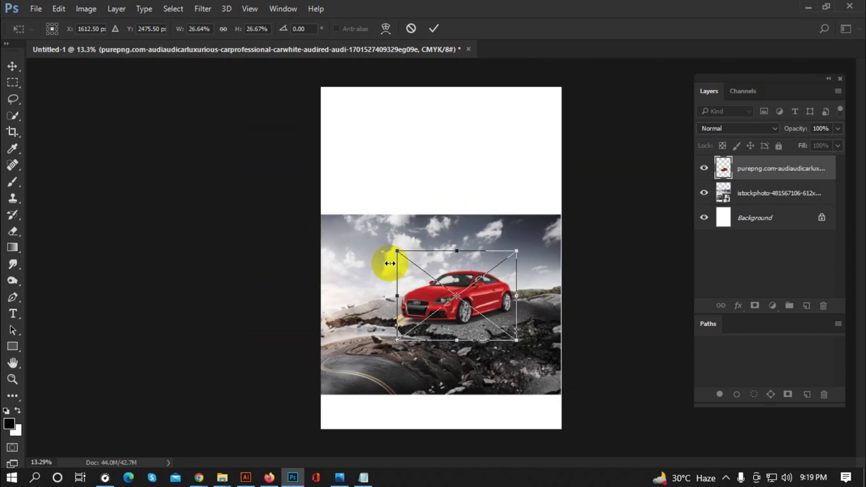
pyautogui.click(432, 28)
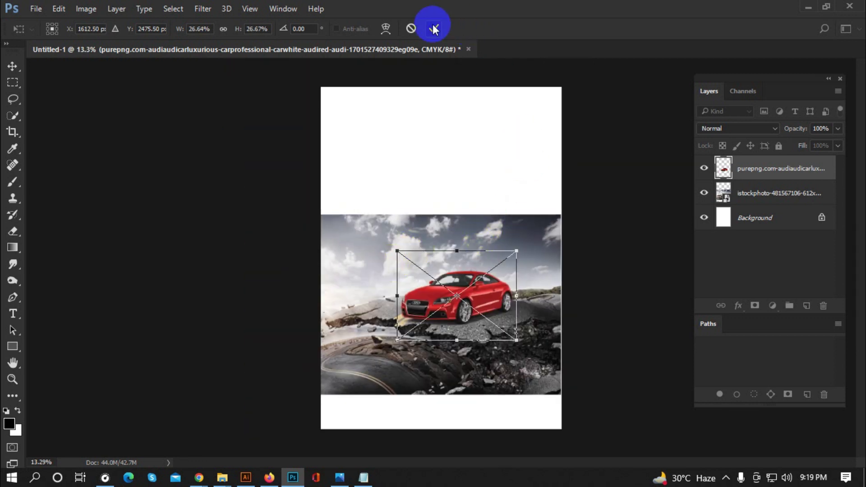
# Enlarge the road photo and car together, then finish placing the car.
pyautogui.moveTo(319, 194); pyautogui.dragTo(580, 408)
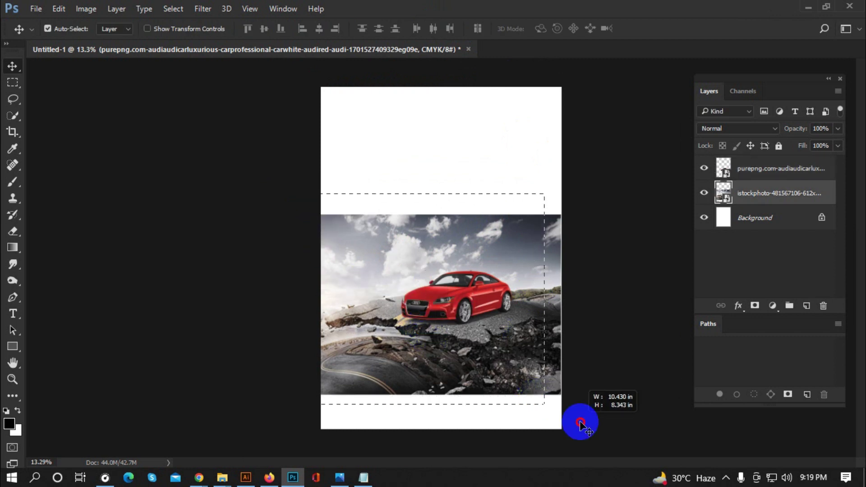
pyautogui.hotkey('ctrl', 't')
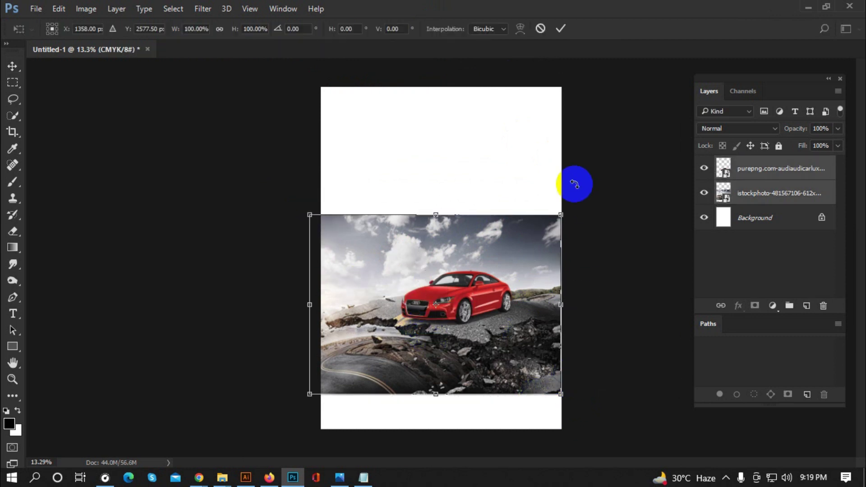
pyautogui.moveTo(561, 214); pyautogui.dragTo(593, 206)
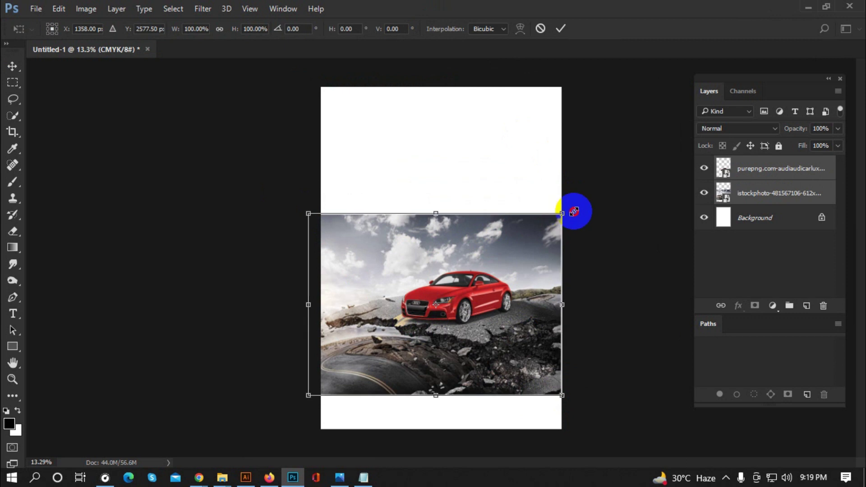
pyautogui.click(563, 28)
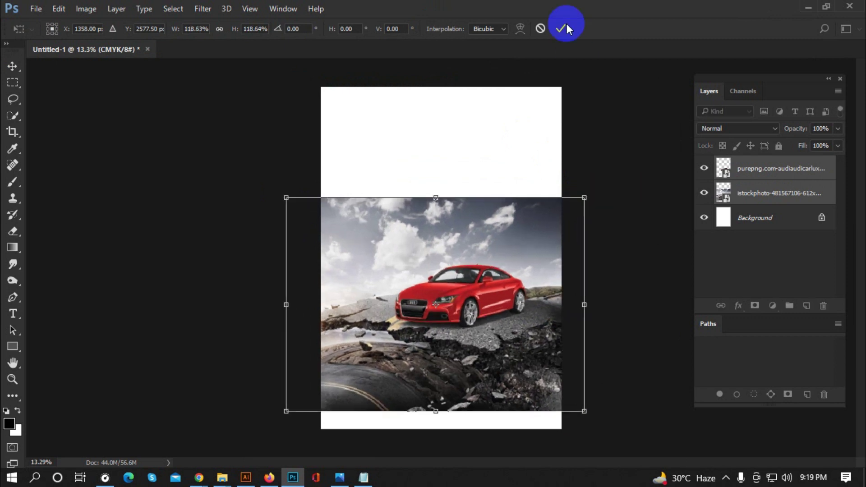
pyautogui.click(476, 299)
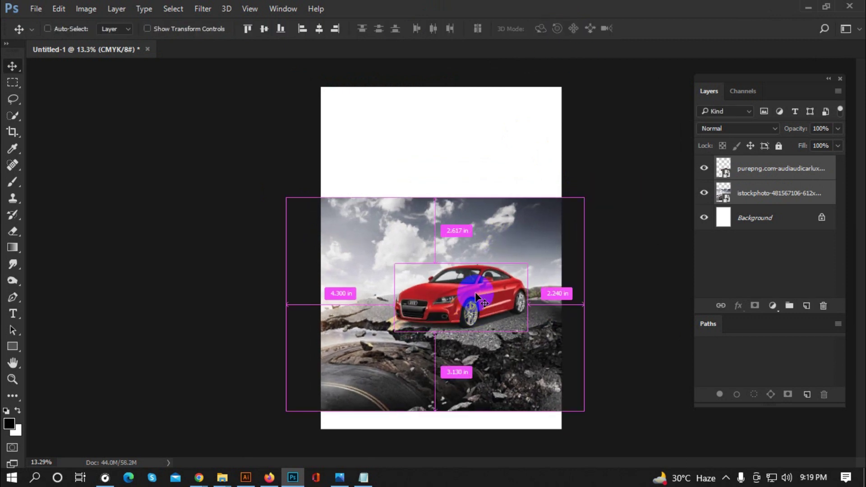
pyautogui.hotkey('ctrl', 't')
pyautogui.hotkey('ctrl', '0')
pyautogui.click(759, 239)
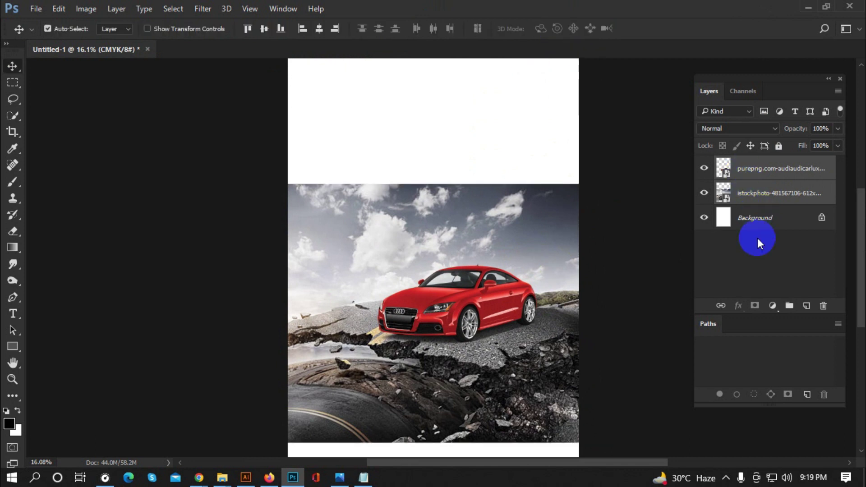
# Rotate the red Audi about 1.7° to match the road's slope.
pyautogui.click(740, 176)
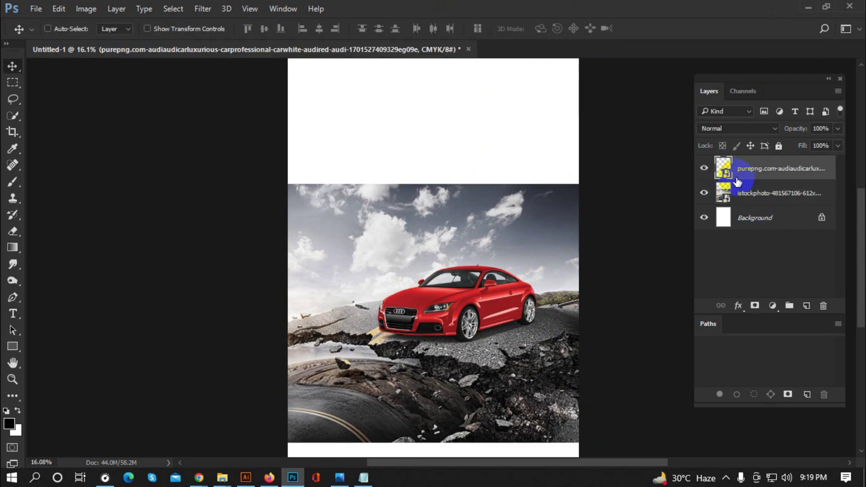
pyautogui.hotkey('ctrl', 't')
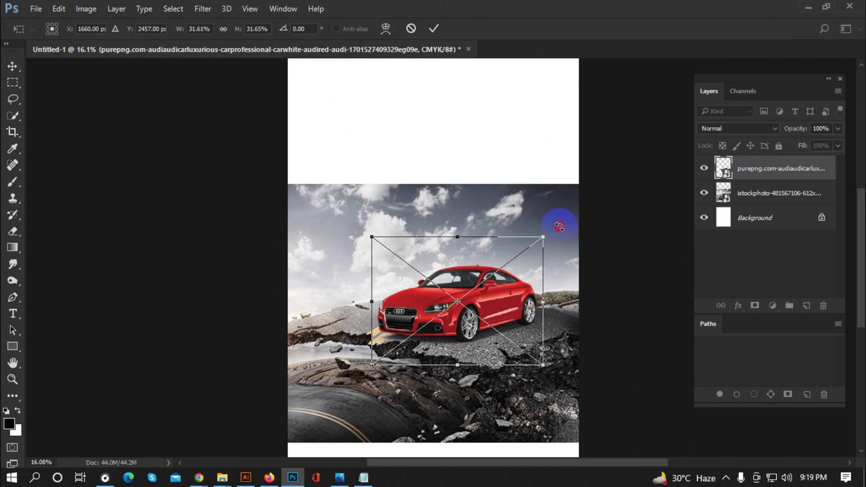
pyautogui.moveTo(561, 227); pyautogui.dragTo(560, 227)
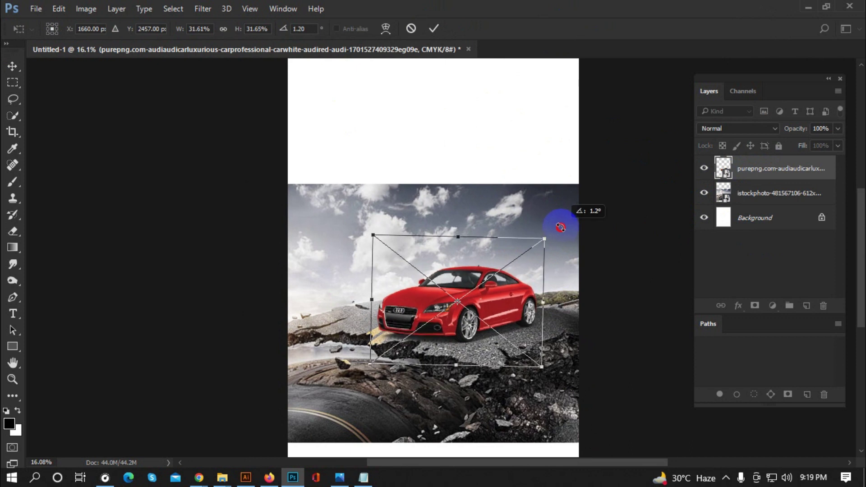
pyautogui.press('Return')
pyautogui.hotkey('ctrl', 't')
pyautogui.doubleClick(449, 299)
pyautogui.scroll(-2, 455, 306)
pyautogui.scroll(2, 534, 389)
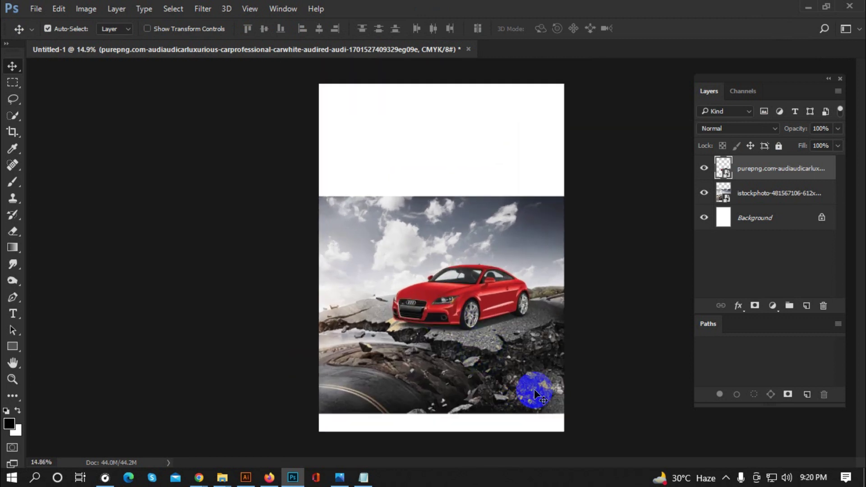
pyautogui.scroll(-2, 586, 315)
pyautogui.click(736, 197)
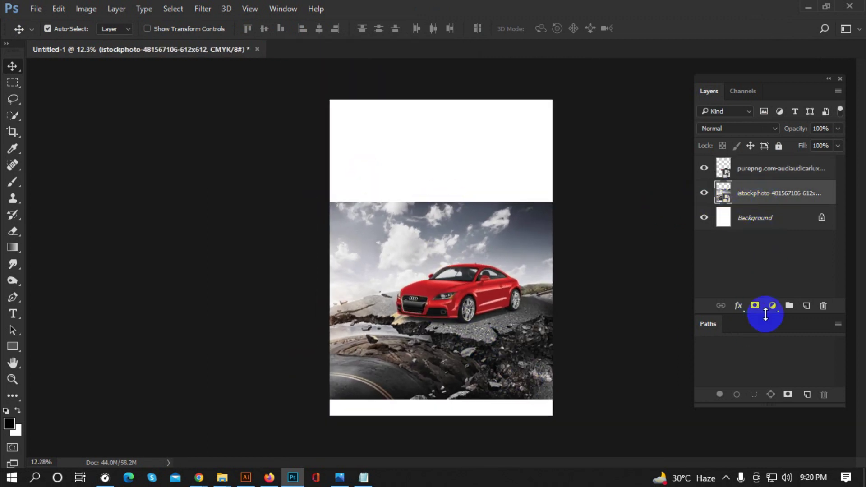
# Select the istockphoto road layer for masking, briefly hiding it to check it.
pyautogui.click(757, 284)
pyautogui.scroll(1, 483, 293)
pyautogui.scroll(1, 539, 399)
pyautogui.scroll(-1, 286, 181)
pyautogui.click(710, 198)
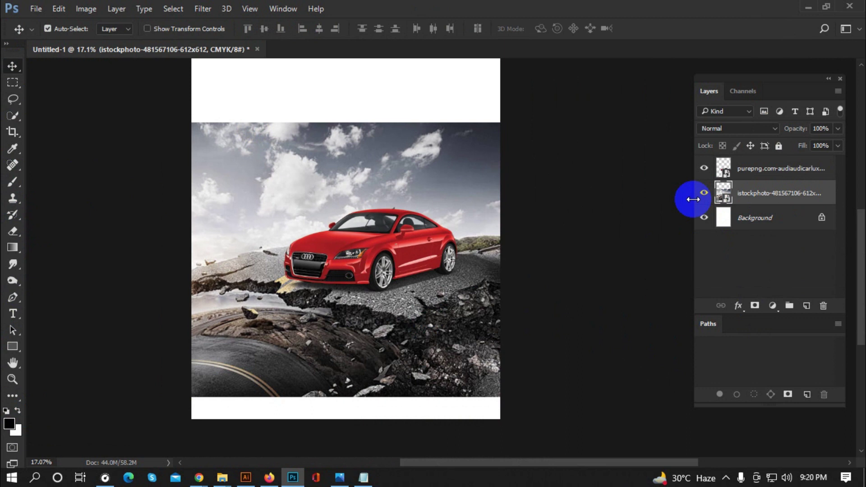
pyautogui.click(704, 193)
pyautogui.scroll(1, 367, 316)
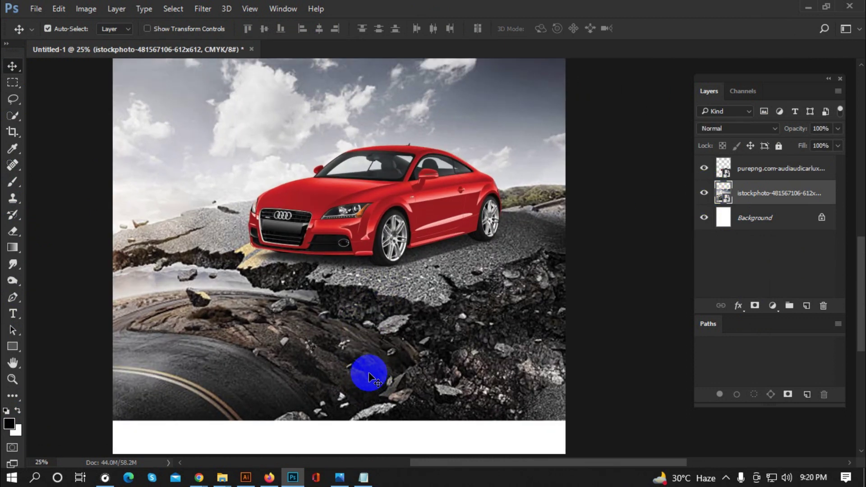
pyautogui.scroll(-1, 367, 372)
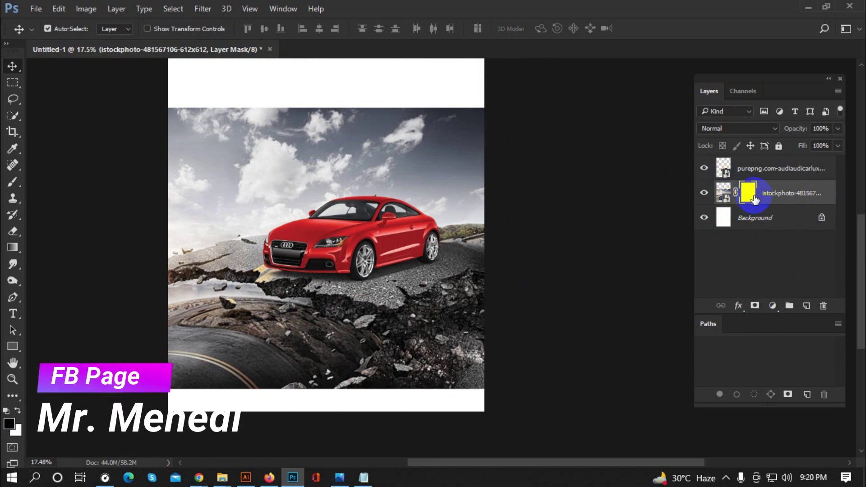
pyautogui.scroll(-2, 377, 410)
pyautogui.scroll(1, 308, 395)
pyautogui.scroll(-1, 245, 296)
pyautogui.scroll(2, 477, 407)
pyautogui.scroll(1, 53, 301)
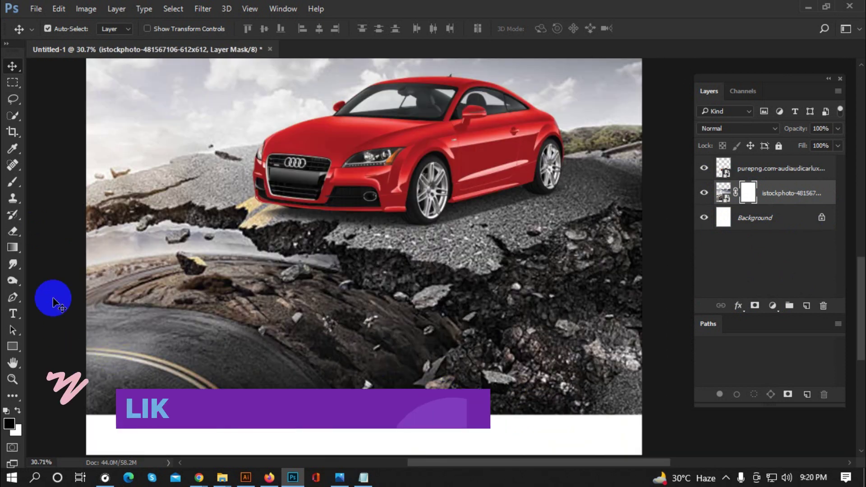
# Paint the road photo's mask with a soft brush to fade the lower-left road.
pyautogui.click(16, 186)
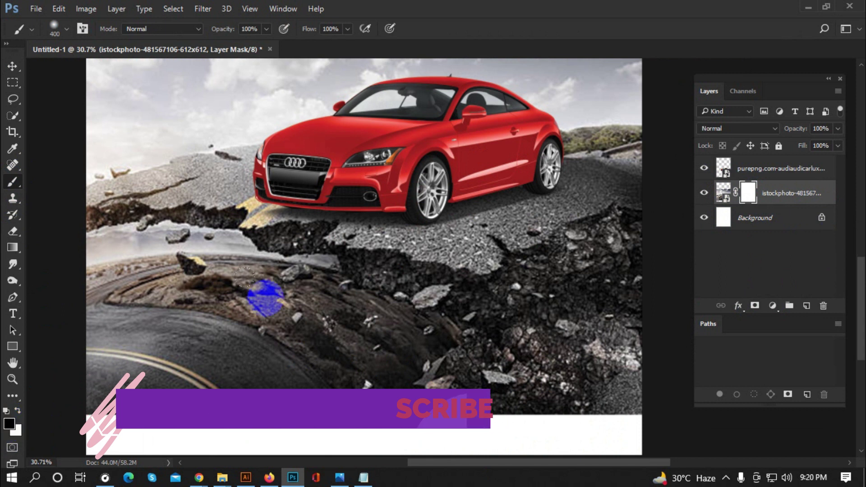
pyautogui.scroll(-2, 344, 106)
pyautogui.scroll(-1, 338, 116)
pyautogui.scroll(1, 314, 125)
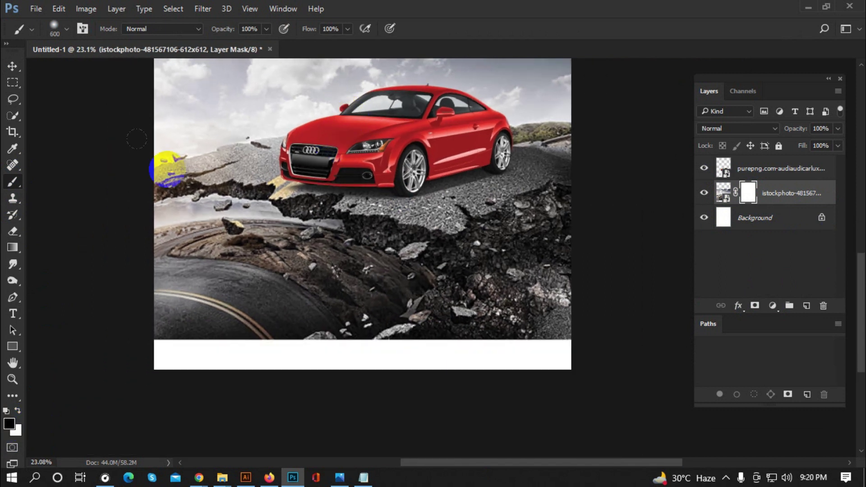
pyautogui.moveTo(131, 259)
pyautogui.mouseDown()
pyautogui.moveTo(129, 343)
pyautogui.moveTo(146, 338)
pyautogui.mouseUp()
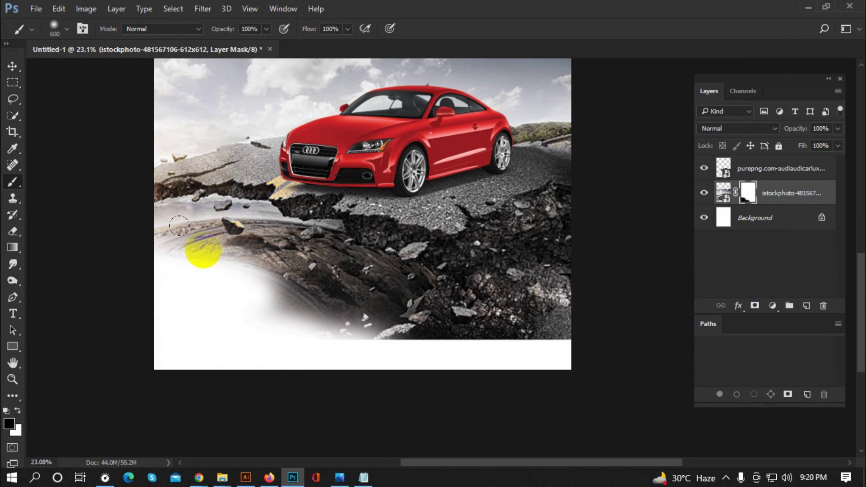
pyautogui.moveTo(318, 291)
pyautogui.mouseDown()
pyautogui.moveTo(219, 244)
pyautogui.moveTo(120, 226)
pyautogui.moveTo(412, 327)
pyautogui.moveTo(63, 228)
pyautogui.moveTo(252, 288)
pyautogui.moveTo(250, 319)
pyautogui.moveTo(167, 271)
pyautogui.moveTo(199, 290)
pyautogui.moveTo(265, 304)
pyautogui.mouseUp()
# Paint black on the mask with resized brushes to hide more lower-left road.
pyautogui.click(17, 411)
pyautogui.press(']')
pyautogui.press('[')
pyautogui.press('[')
pyautogui.press('[')
pyautogui.press('[')
pyautogui.press('[')
pyautogui.moveTo(135, 228)
pyautogui.mouseDown()
pyautogui.moveTo(245, 257)
pyautogui.moveTo(239, 239)
pyautogui.moveTo(218, 239)
pyautogui.moveTo(304, 251)
pyautogui.moveTo(332, 274)
pyautogui.moveTo(351, 273)
pyautogui.moveTo(335, 315)
pyautogui.moveTo(415, 358)
pyautogui.moveTo(493, 356)
pyautogui.moveTo(480, 360)
pyautogui.moveTo(553, 184)
pyautogui.moveTo(494, 74)
pyautogui.moveTo(487, 100)
pyautogui.moveTo(248, 223)
pyautogui.mouseUp()
pyautogui.press(']')
pyautogui.press(']')
pyautogui.press(']')
pyautogui.scroll(-2, 480, 359)
pyautogui.press('[')
pyautogui.press('[')
pyautogui.press('[')
pyautogui.scroll(-1, 633, 299)
pyautogui.scroll(2, 451, 180)
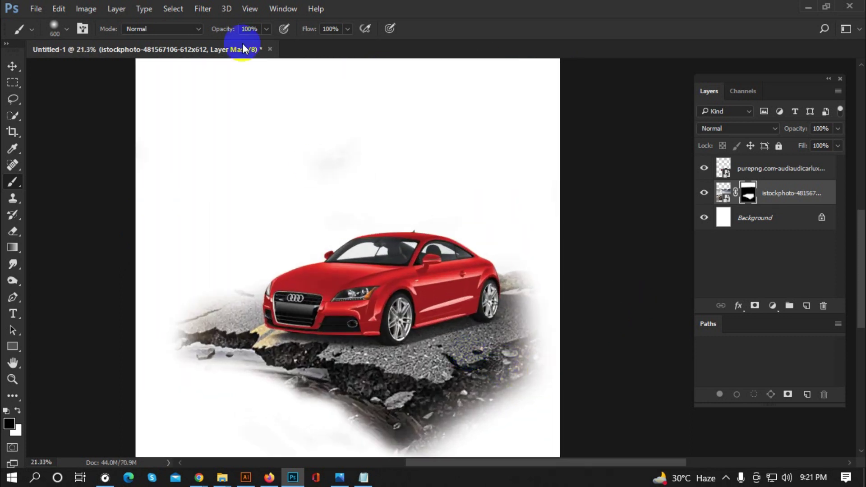
# Pick the 400 px splatter tip from the Brush Preset picker.
pyautogui.rightClick(261, 205)
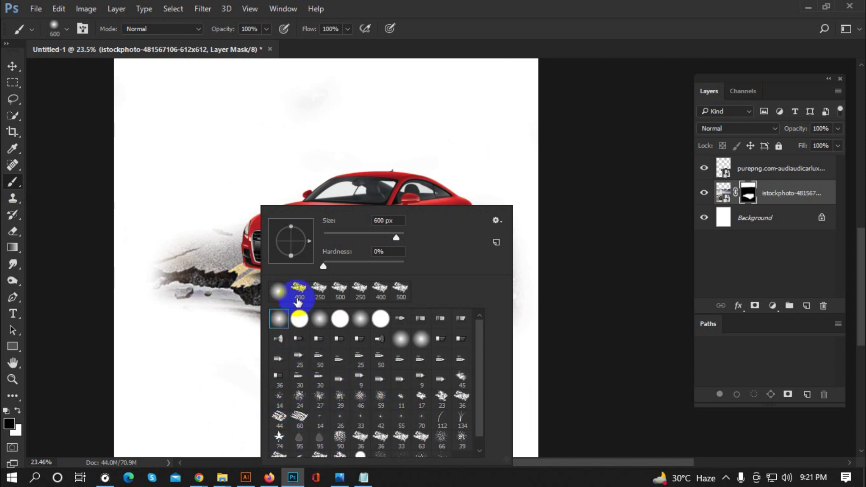
pyautogui.click(274, 256)
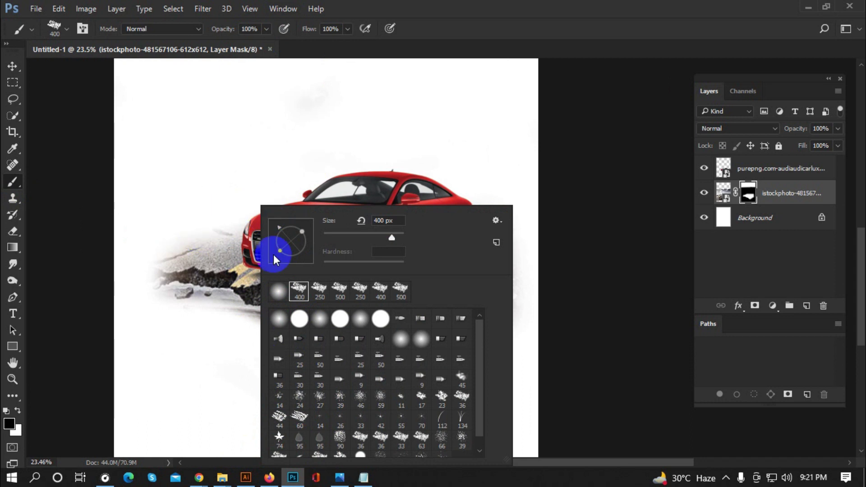
# Rotate the splatter tip's angle and roughen the road edge with splatter strokes.
pyautogui.moveTo(287, 233); pyautogui.dragTo(277, 231)
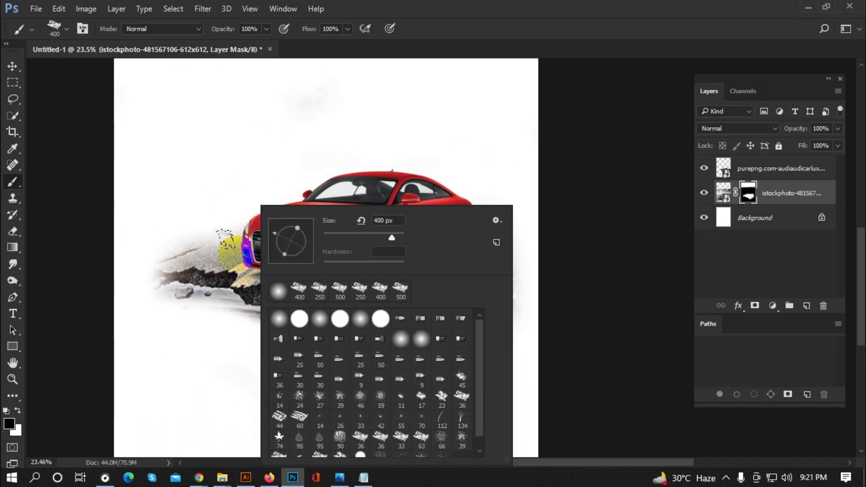
pyautogui.click(377, 9)
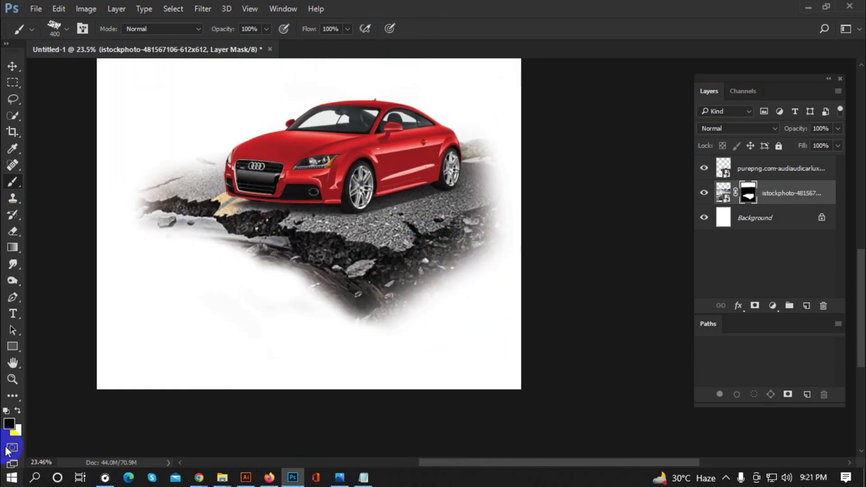
pyautogui.moveTo(418, 260); pyautogui.dragTo(396, 282)
pyautogui.click(2, 447)
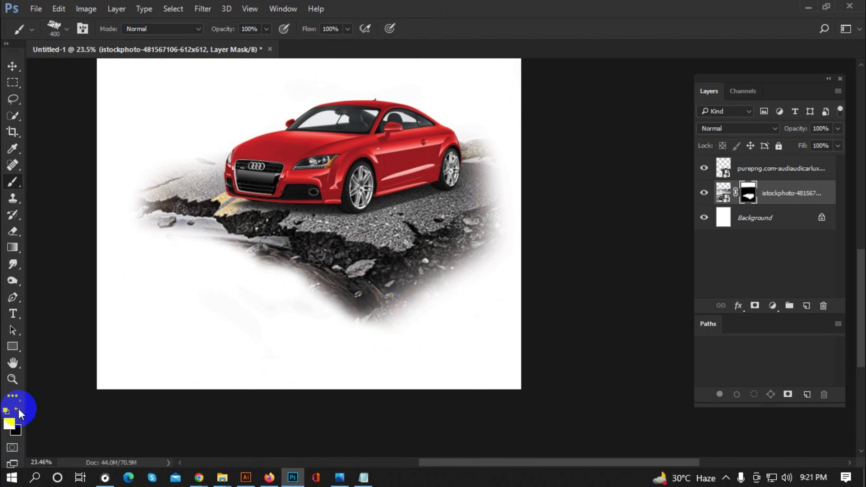
# Paint white on the mask to bring dark rubble back along the road's edges.
pyautogui.click(378, 281)
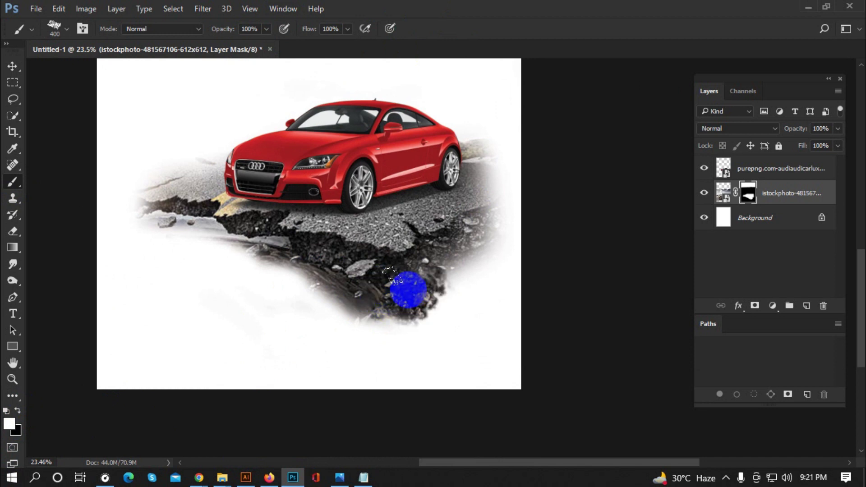
pyautogui.keyDown('alt'); pyautogui.scroll(-3, 232, 247); pyautogui.keyUp('alt')
pyautogui.click(342, 276)
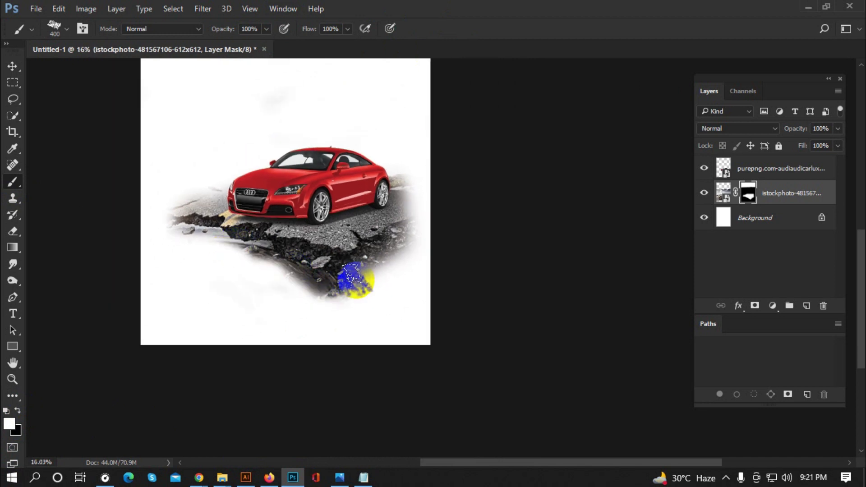
pyautogui.moveTo(362, 282); pyautogui.dragTo(368, 255)
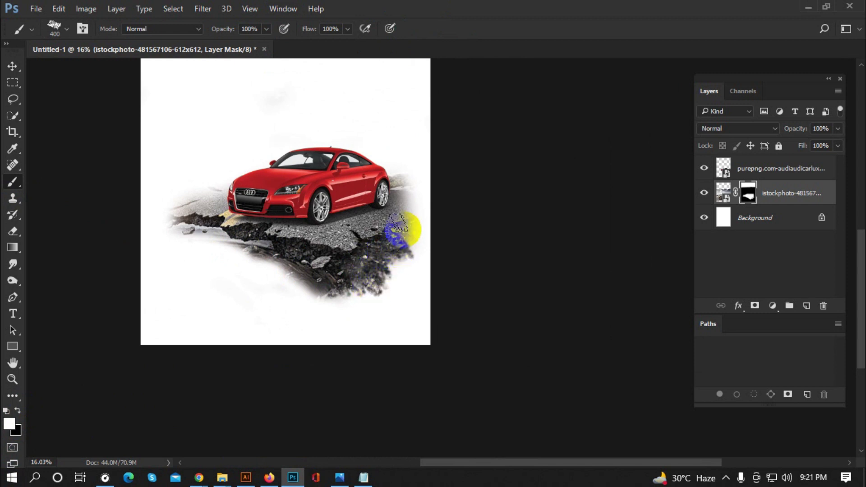
pyautogui.moveTo(394, 256)
pyautogui.mouseDown()
pyautogui.moveTo(367, 260)
pyautogui.moveTo(380, 260)
pyautogui.moveTo(372, 271)
pyautogui.mouseUp()
pyautogui.moveTo(391, 231); pyautogui.dragTo(411, 240)
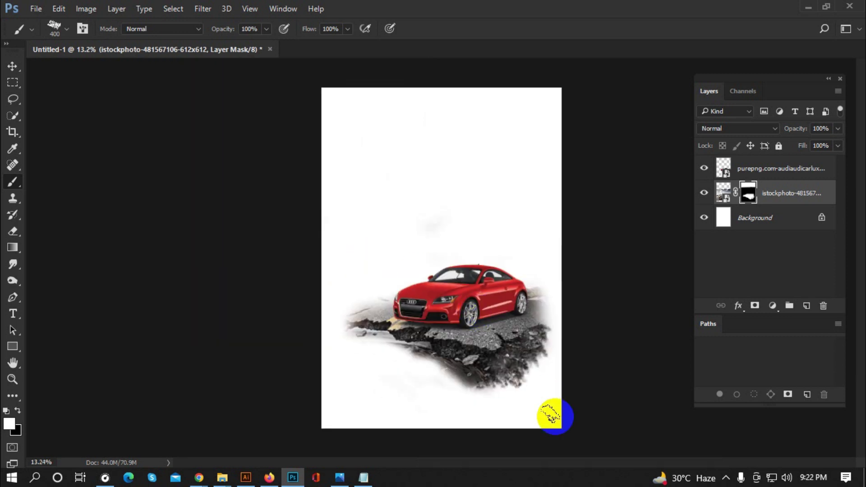
# Softly paint rubble in at lower right at 59% opacity, then raise opacity to 90%.
pyautogui.moveTo(225, 28); pyautogui.dragTo(200, 44)
pyautogui.click(528, 368)
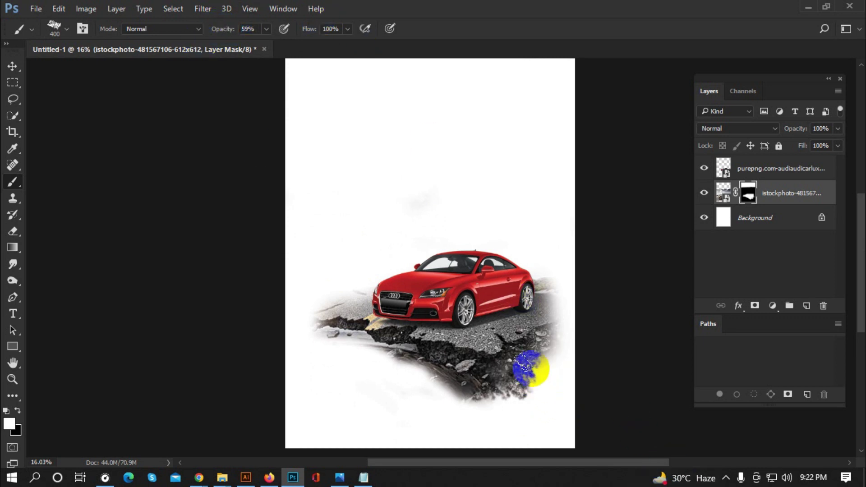
pyautogui.moveTo(532, 324); pyautogui.dragTo(536, 362)
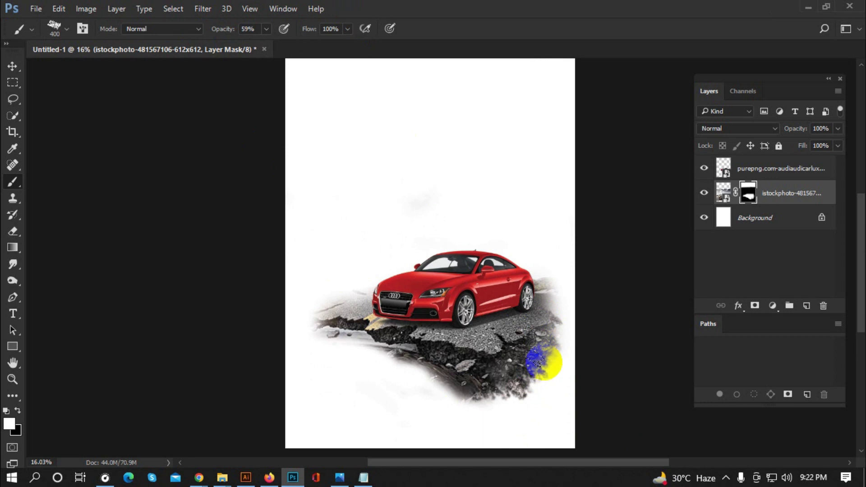
pyautogui.moveTo(479, 371)
pyautogui.mouseDown()
pyautogui.moveTo(435, 353)
pyautogui.moveTo(358, 348)
pyautogui.mouseUp()
pyautogui.scroll(1, 373, 364)
pyautogui.click(18, 410)
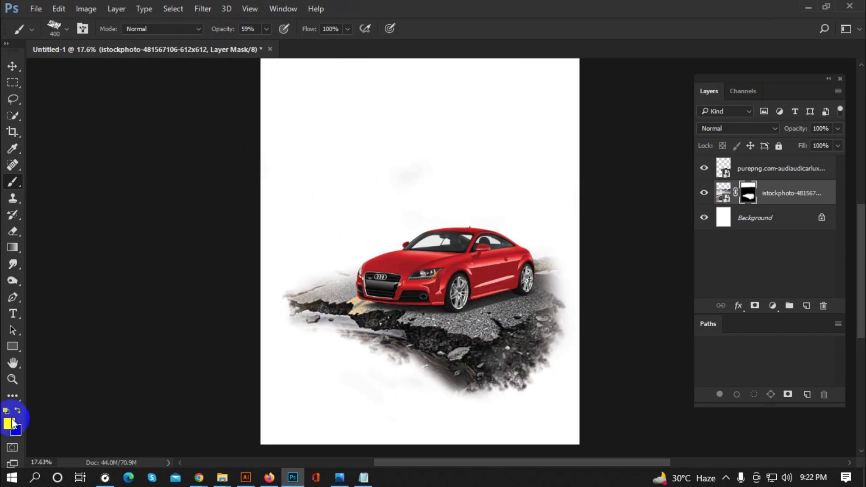
pyautogui.click(435, 336)
pyautogui.scroll(-1, 558, 318)
pyautogui.press('9')
pyautogui.click(18, 410)
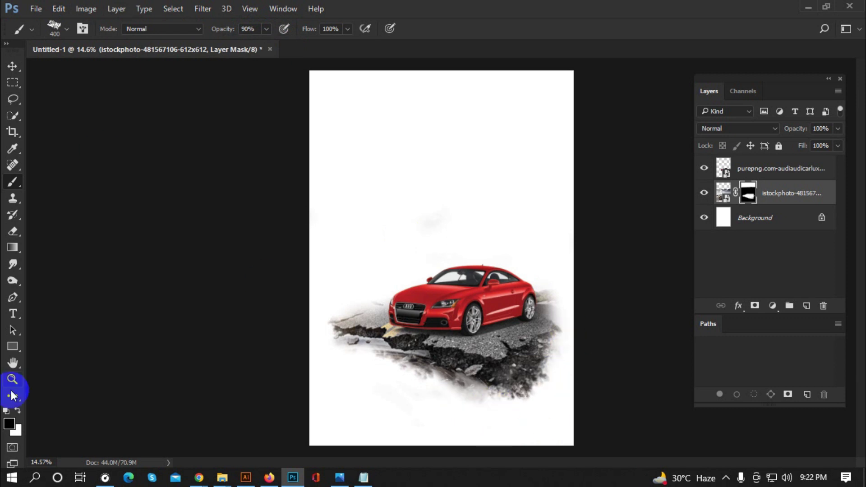
# Hide more of the road's lower-left area by painting black on the road layer mask.
pyautogui.scroll(4, 478, 346)
pyautogui.click(18, 411)
pyautogui.moveTo(344, 373); pyautogui.dragTo(251, 341)
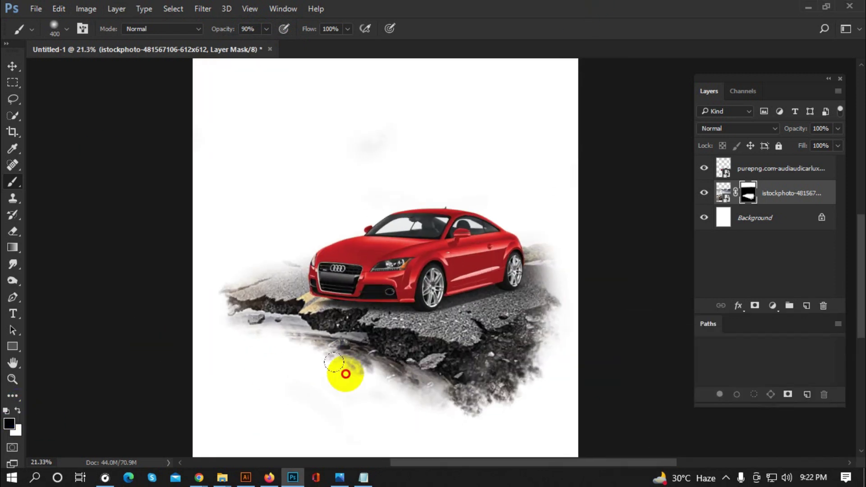
pyautogui.scroll(-2, 91, 295)
pyautogui.scroll(2, 274, 295)
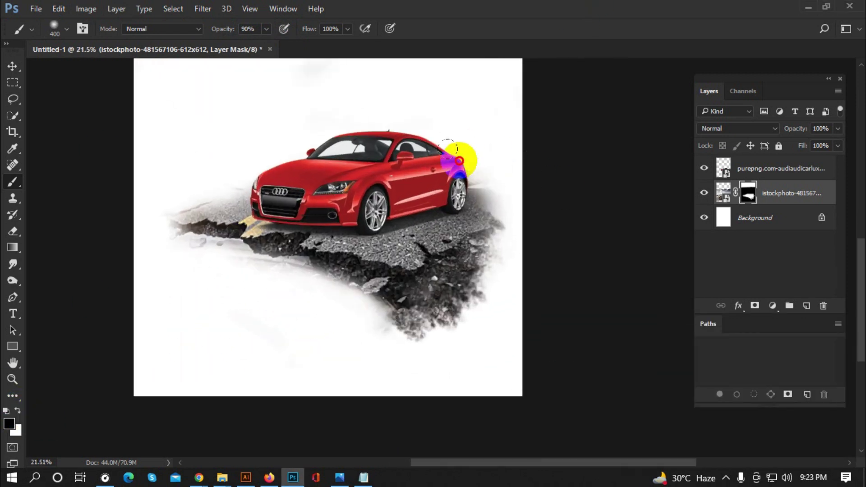
pyautogui.press('3')
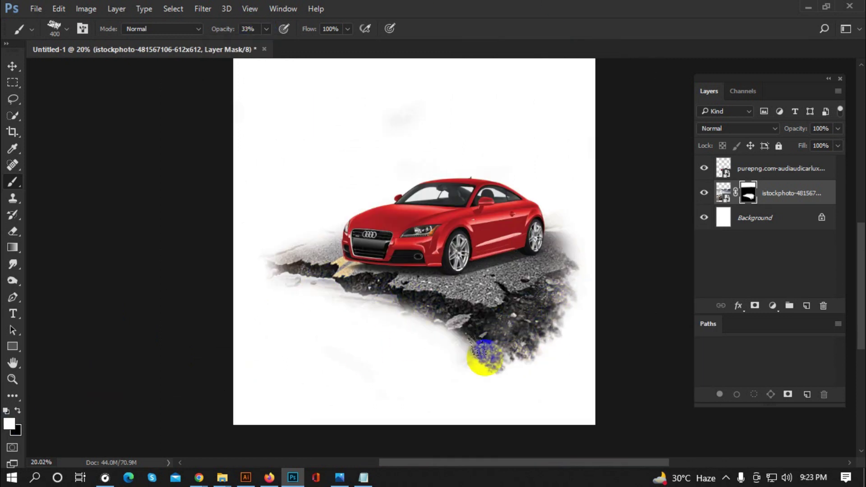
pyautogui.scroll(1, 524, 422)
pyautogui.moveTo(266, 28); pyautogui.dragTo(280, 26)
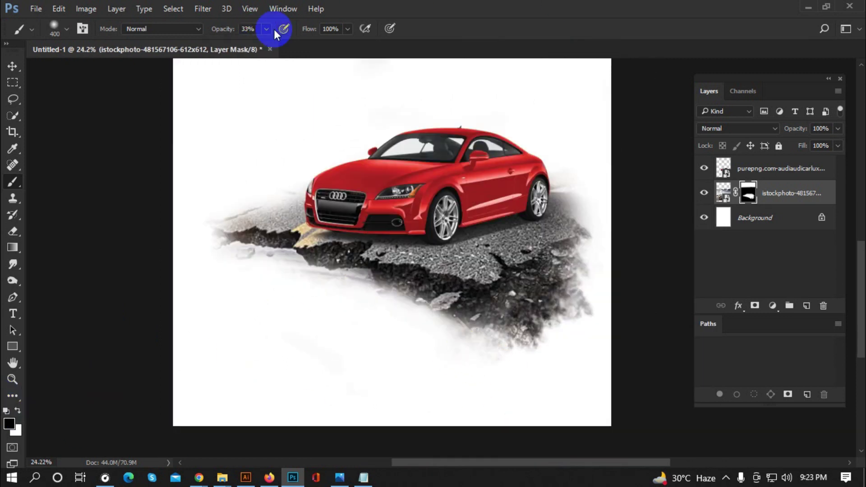
# Paint road texture back in with white using a splatter brush tip.
pyautogui.rightClick(462, 349)
pyautogui.doubleClick(541, 312)
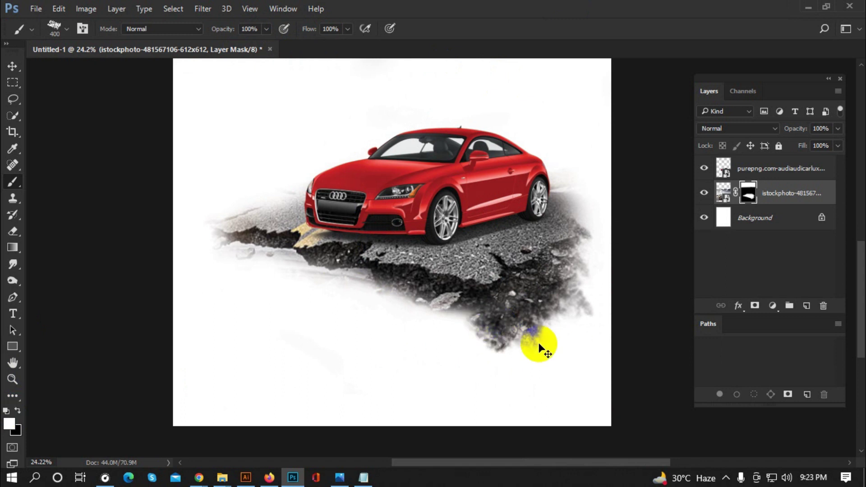
pyautogui.scroll(1, 541, 348)
pyautogui.press('x')
pyautogui.rightClick(289, 295)
pyautogui.scroll(5, 270, 225)
pyautogui.moveTo(271, 174)
pyautogui.mouseDown()
pyautogui.moveTo(241, 246)
pyautogui.moveTo(354, 271)
pyautogui.moveTo(531, 344)
pyautogui.mouseUp()
pyautogui.scroll(-3, 474, 282)
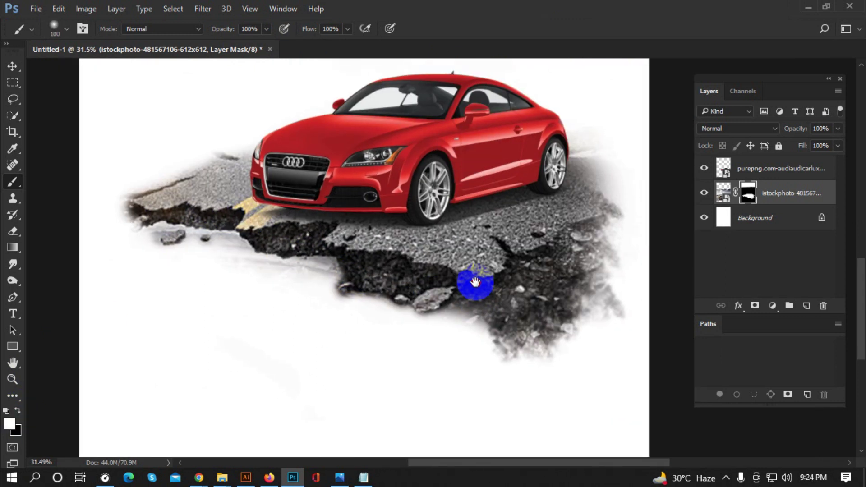
pyautogui.moveTo(376, 269); pyautogui.dragTo(444, 245)
pyautogui.scroll(-2, 433, 259)
pyautogui.scroll(1, 401, 235)
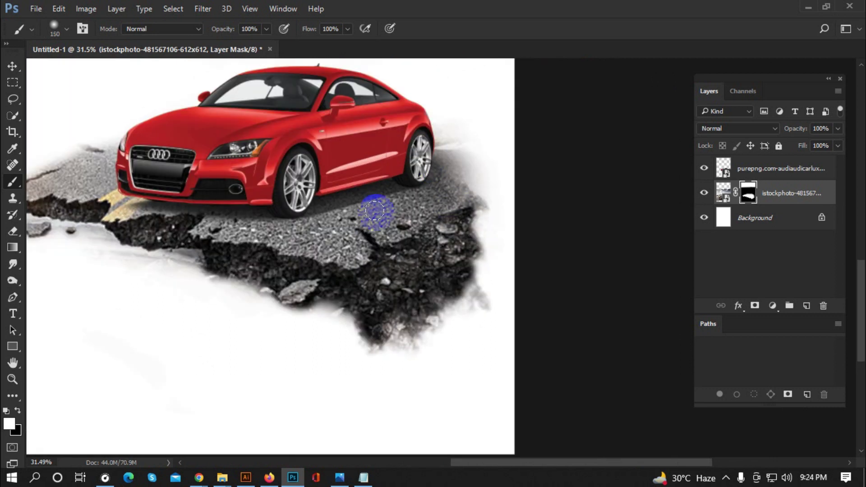
pyautogui.scroll(-1, 376, 206)
# Switch to a large splatter brush at 65% flow and paint black on the mask.
pyautogui.rightClick(344, 210)
pyautogui.click(356, 322)
pyautogui.doubleClick(441, 291)
pyautogui.moveTo(309, 29); pyautogui.dragTo(295, 29)
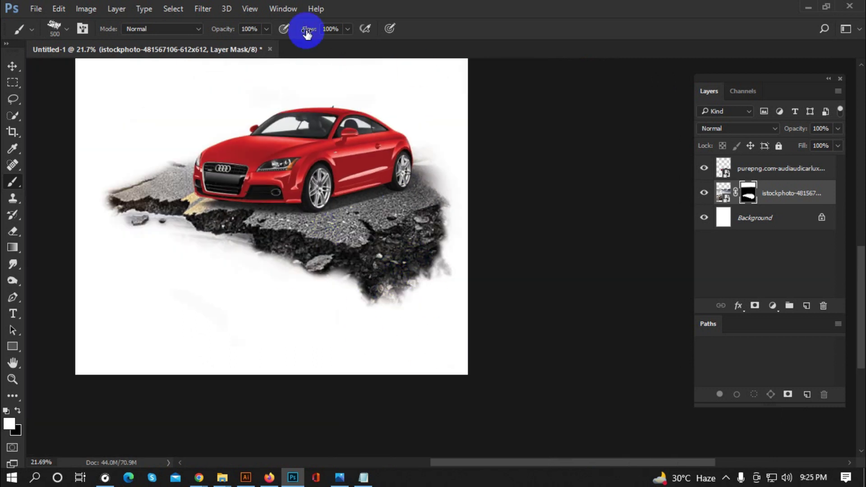
pyautogui.scroll(-1, 424, 282)
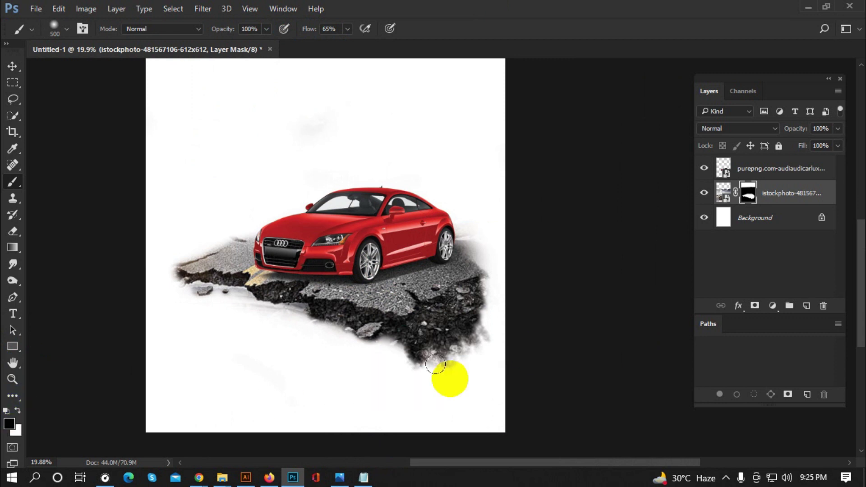
pyautogui.scroll(-7, 451, 377)
pyautogui.press('x')
pyautogui.scroll(-1, 259, 226)
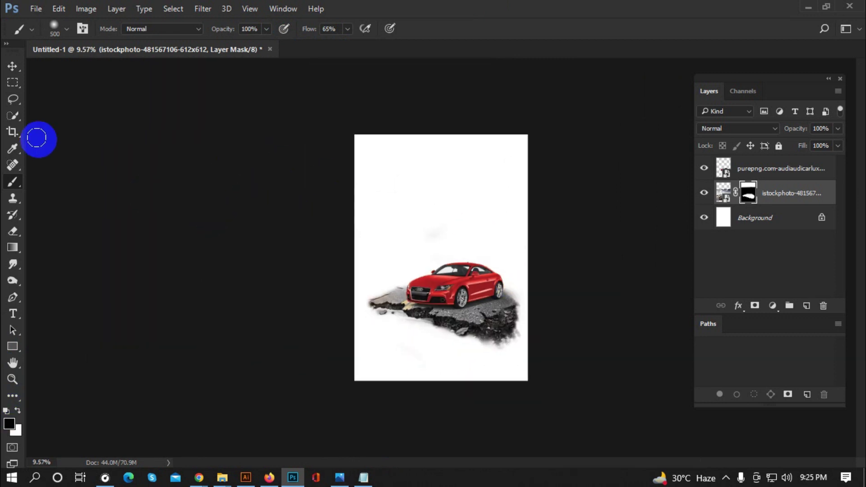
# Switch to the Move tool and review the softened road edges.
pyautogui.click(11, 66)
pyautogui.scroll(4, 531, 326)
pyautogui.scroll(-2, 564, 357)
pyautogui.scroll(4, 596, 369)
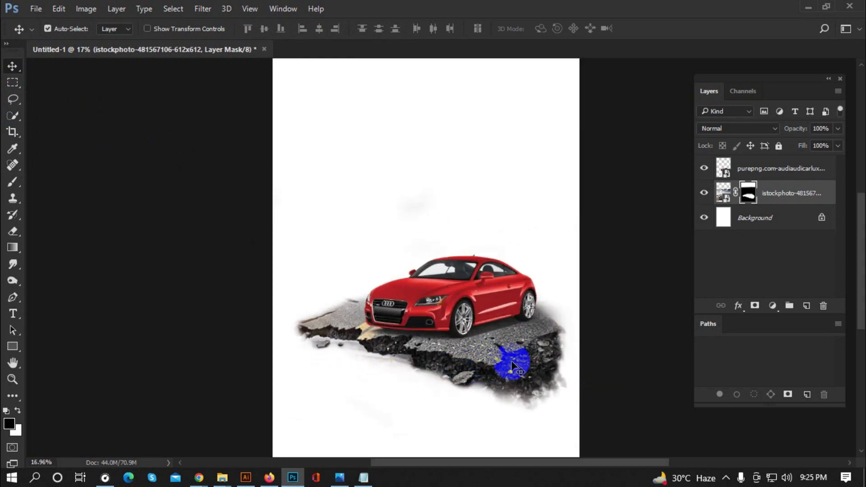
pyautogui.scroll(-2, 250, 251)
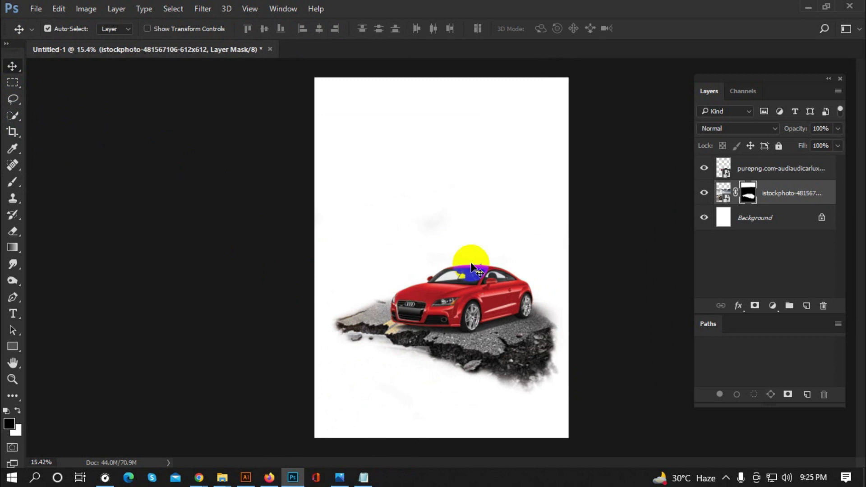
pyautogui.scroll(2, 471, 267)
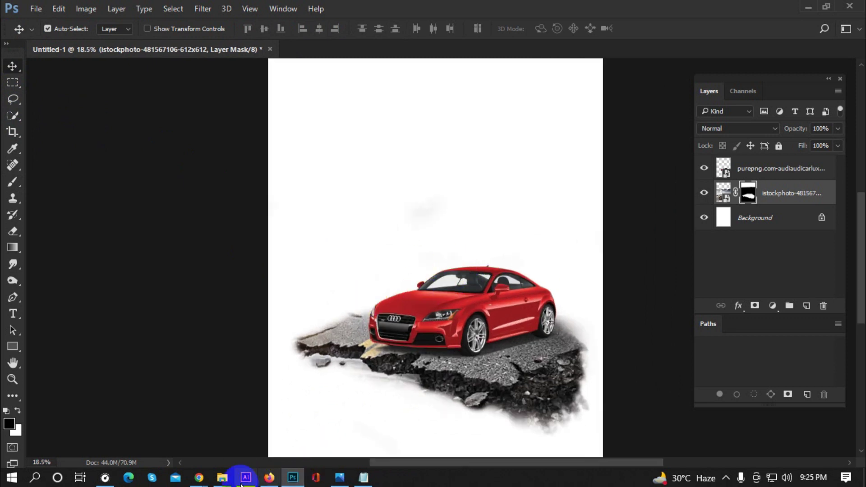
# Open city.psd from the Source file folder after previewing future-city-scaled.jpg.
pyautogui.click(807, 8)
pyautogui.click(319, 110)
pyautogui.click(515, 117)
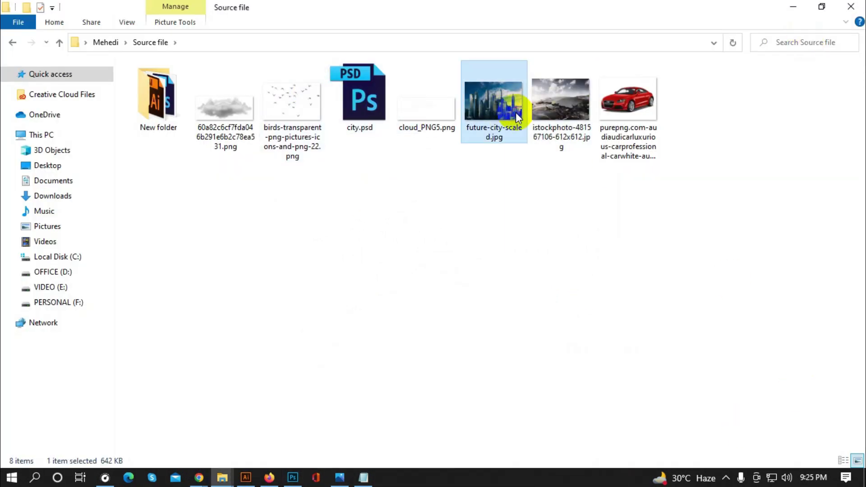
pyautogui.doubleClick(515, 113)
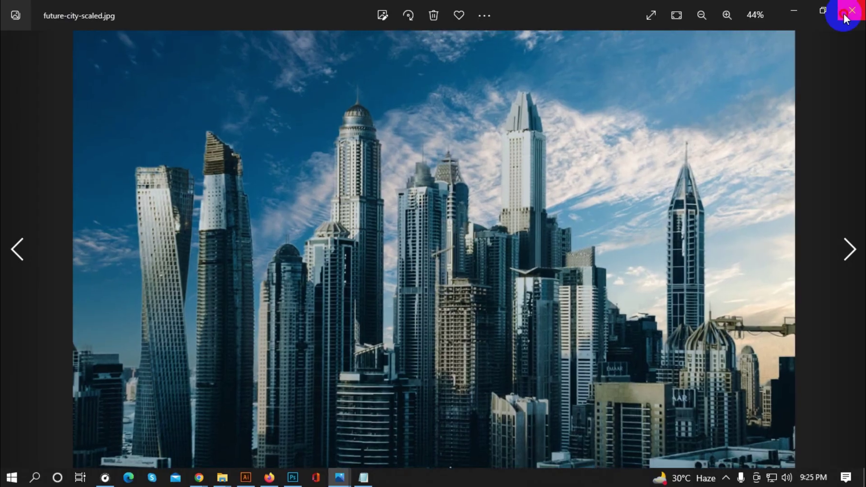
pyautogui.click(844, 17)
pyautogui.doubleClick(366, 97)
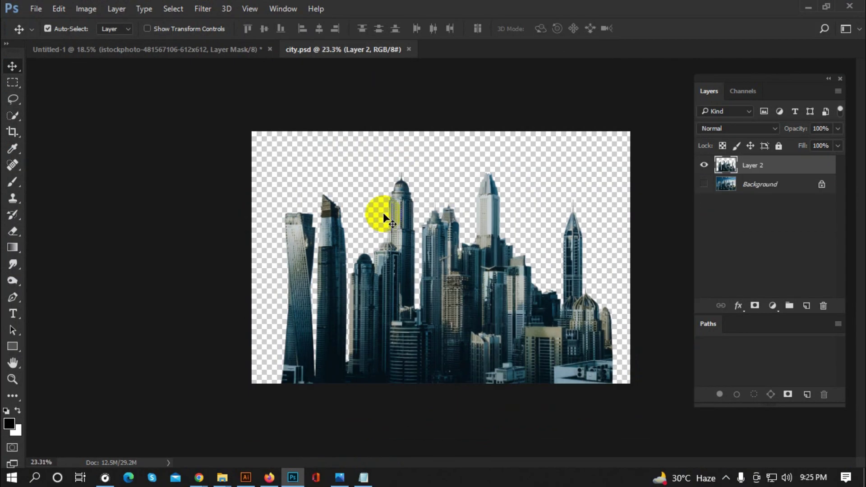
pyautogui.scroll(2, 392, 189)
pyautogui.scroll(2, 369, 144)
pyautogui.scroll(-2, 379, 180)
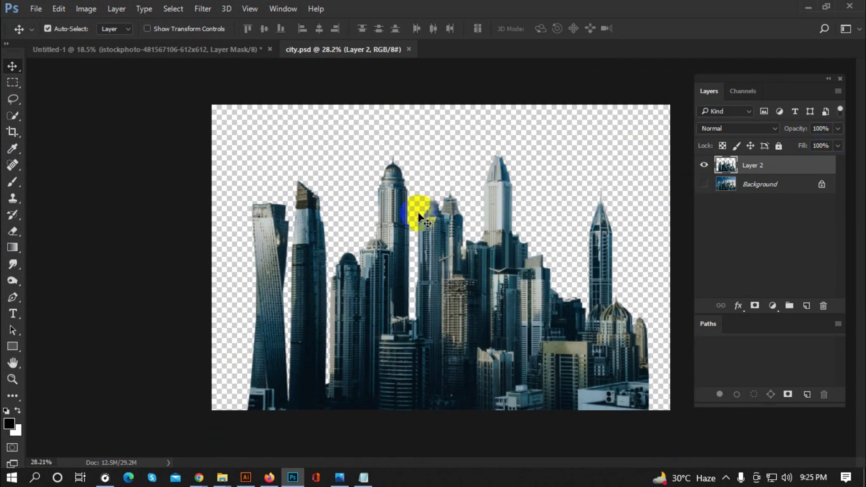
pyautogui.scroll(-2, 419, 214)
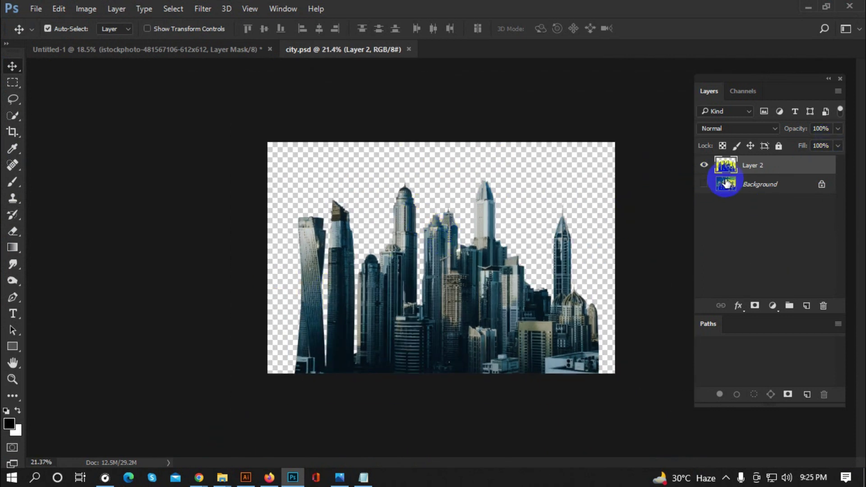
pyautogui.scroll(2, 456, 305)
pyautogui.scroll(-2, 170, 300)
pyautogui.scroll(3, 455, 291)
pyautogui.scroll(-1, 513, 302)
pyautogui.scroll(-1, 467, 306)
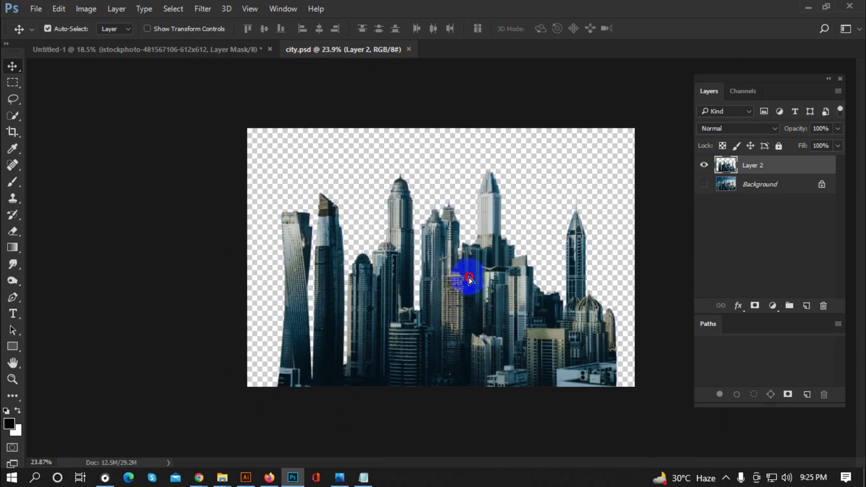
pyautogui.scroll(1, 467, 289)
pyautogui.scroll(1, 470, 284)
pyautogui.click(772, 305)
pyautogui.click(793, 178)
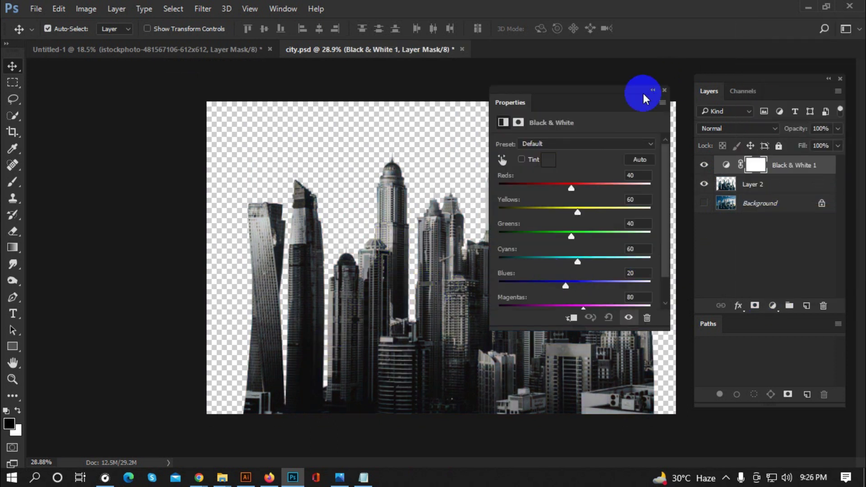
pyautogui.click(664, 89)
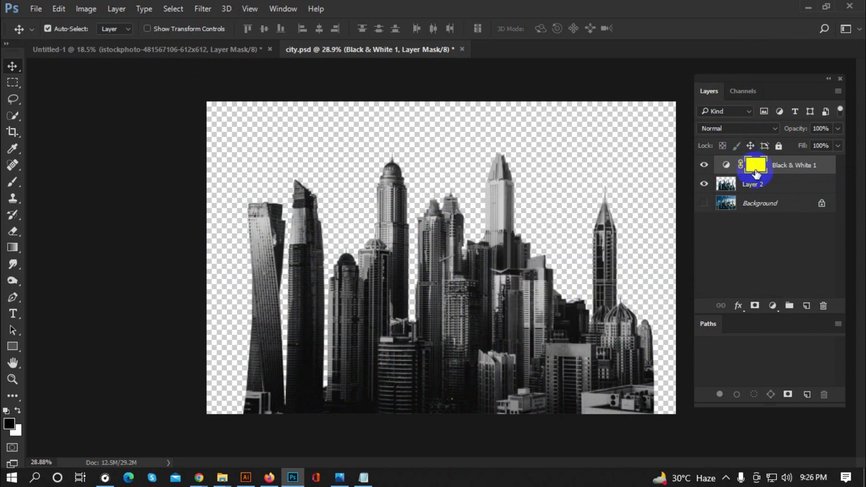
pyautogui.press('Delete')
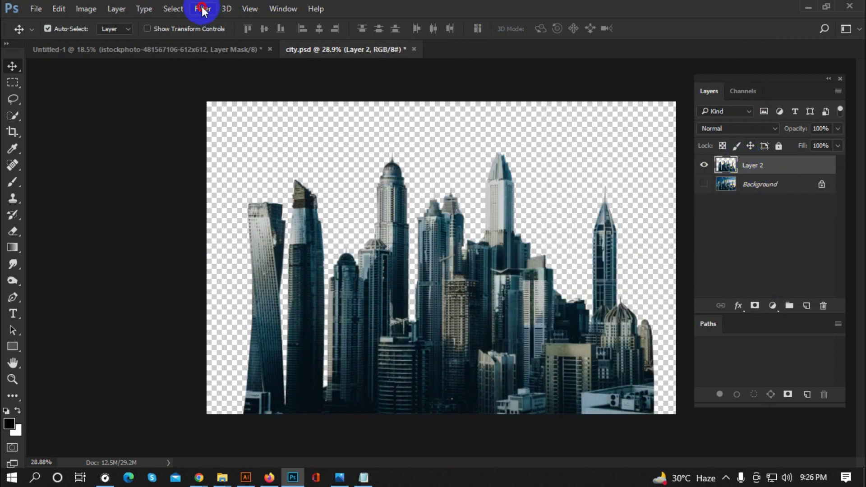
# Set Camera Raw Vibrance and Saturation to -100, then drag the skyline layer onto the poster.
pyautogui.click(202, 10)
pyautogui.click(247, 83)
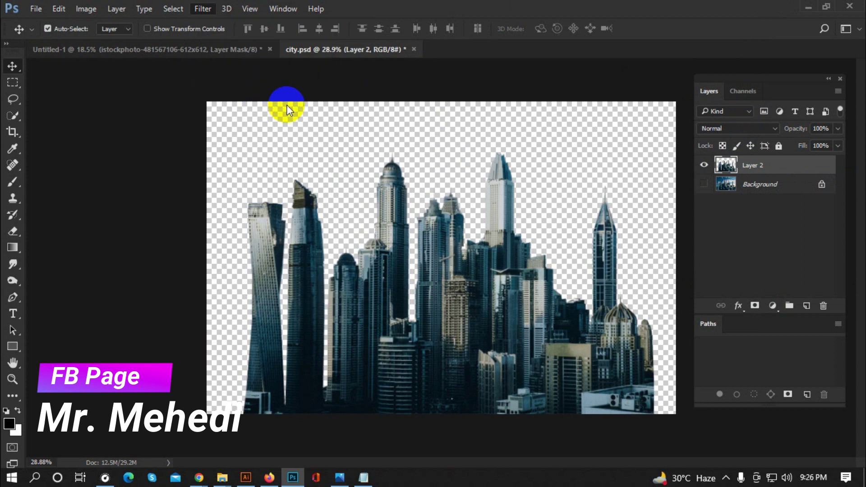
pyautogui.scroll(-3, 718, 336)
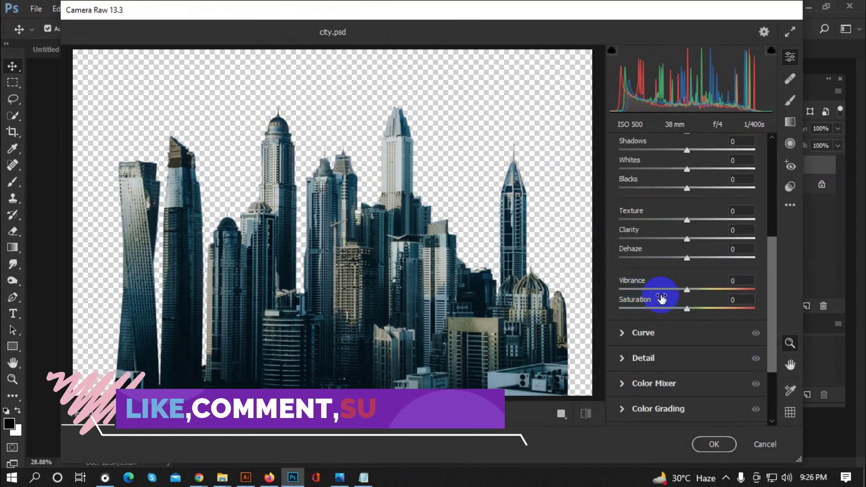
pyautogui.moveTo(686, 289); pyautogui.dragTo(521, 290)
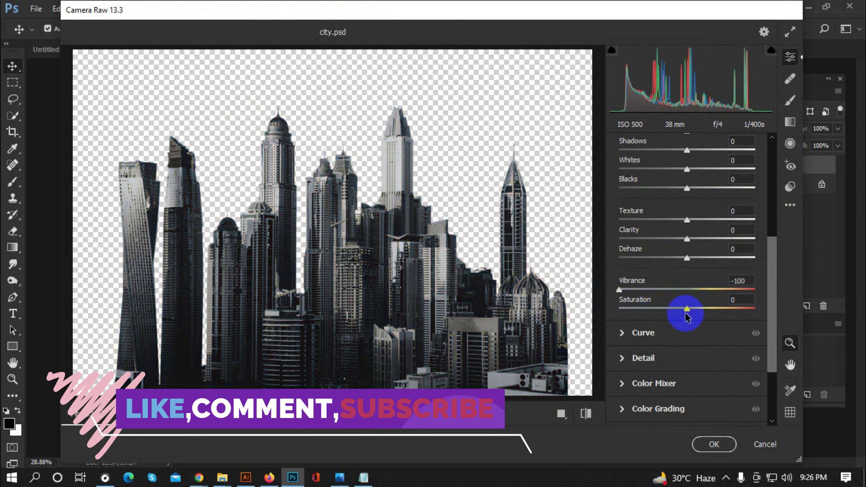
pyautogui.moveTo(684, 308); pyautogui.dragTo(551, 309)
pyautogui.click(714, 443)
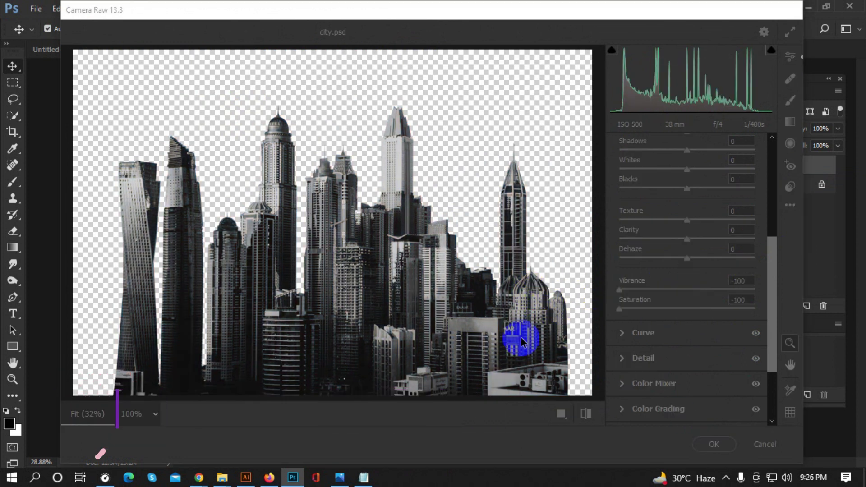
pyautogui.scroll(-3, 409, 332)
pyautogui.moveTo(474, 285)
pyautogui.mouseDown()
pyautogui.moveTo(192, 55)
pyautogui.moveTo(518, 265)
pyautogui.mouseUp()
# Move the skyline layer below the road layer and transform it into place behind the car.
pyautogui.scroll(-2, 431, 276)
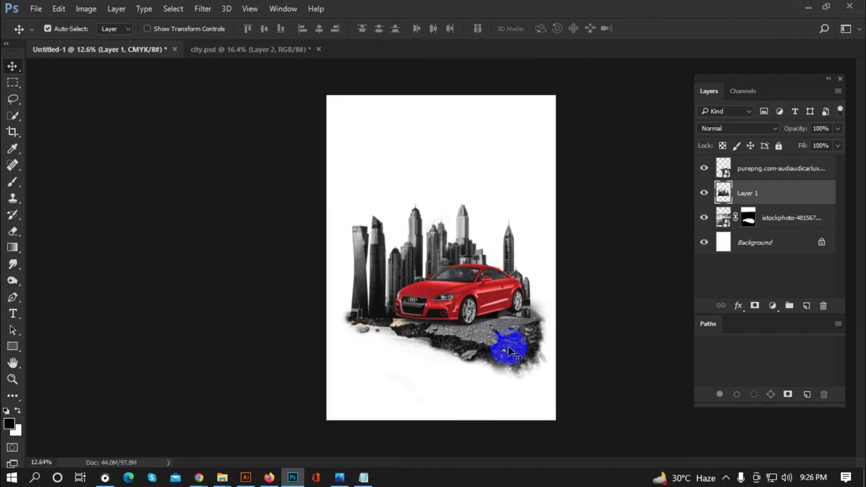
pyautogui.scroll(1, 527, 359)
pyautogui.moveTo(398, 226)
pyautogui.mouseDown()
pyautogui.moveTo(414, 211)
pyautogui.moveTo(422, 218)
pyautogui.mouseUp()
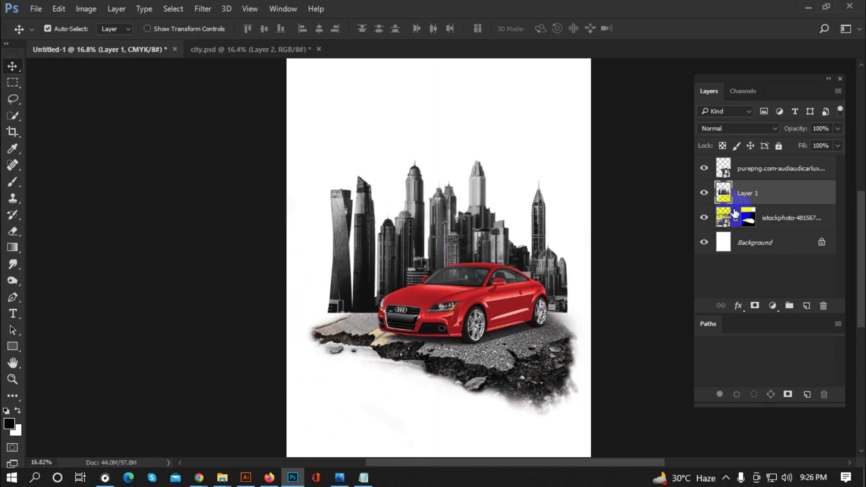
pyautogui.moveTo(755, 195); pyautogui.dragTo(745, 235)
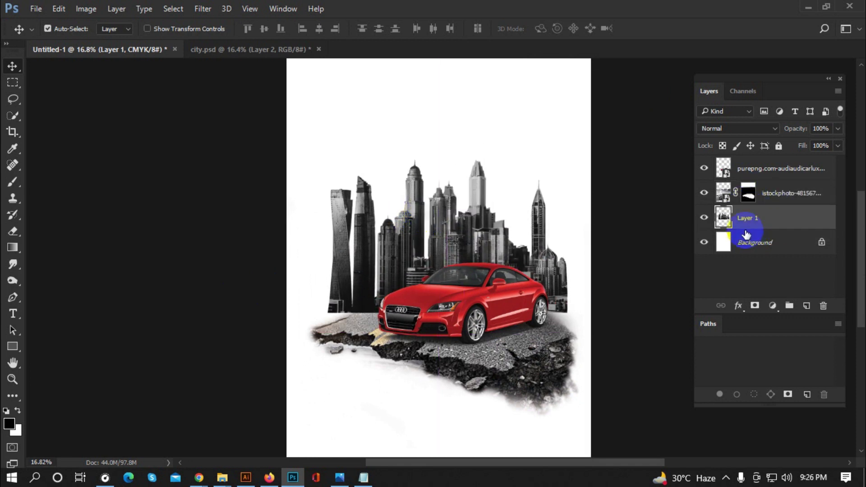
pyautogui.moveTo(445, 235); pyautogui.dragTo(439, 237)
pyautogui.scroll(-1, 439, 237)
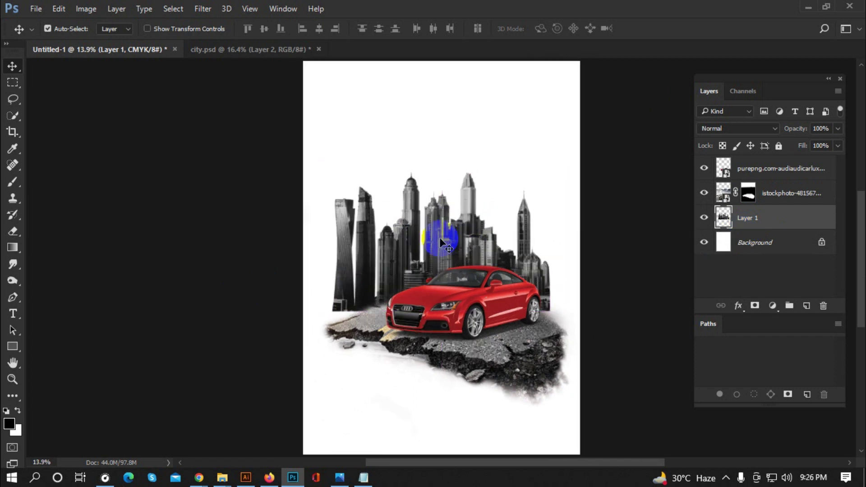
pyautogui.hotkey('ctrl', 't')
pyautogui.click(560, 29)
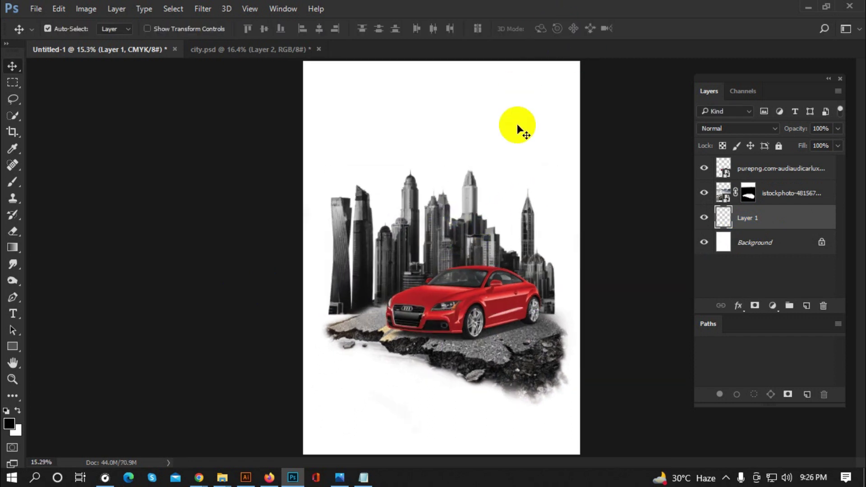
pyautogui.scroll(-1, 477, 337)
pyautogui.scroll(2, 458, 280)
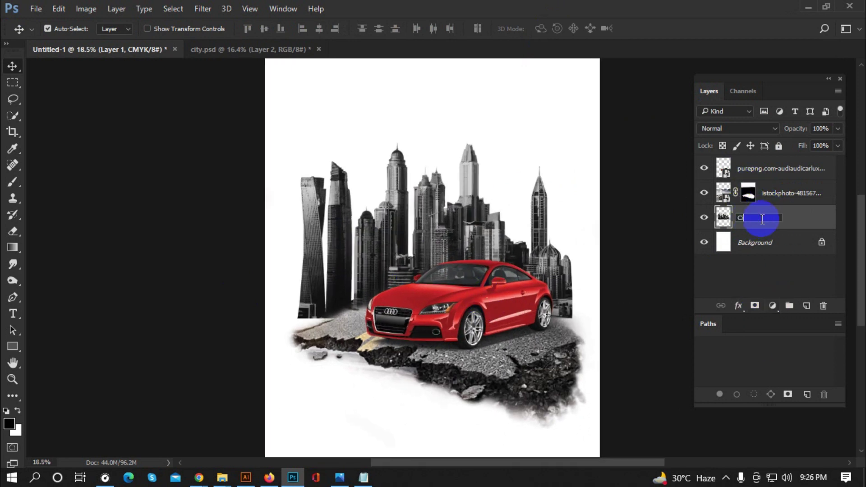
# Confirm the City layer name and rename the road photo layer to Road.
pyautogui.click(773, 264)
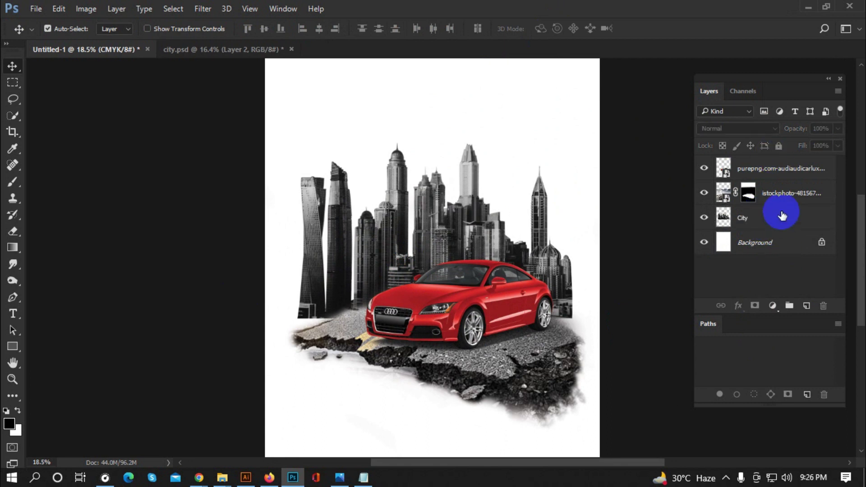
pyautogui.click(792, 195)
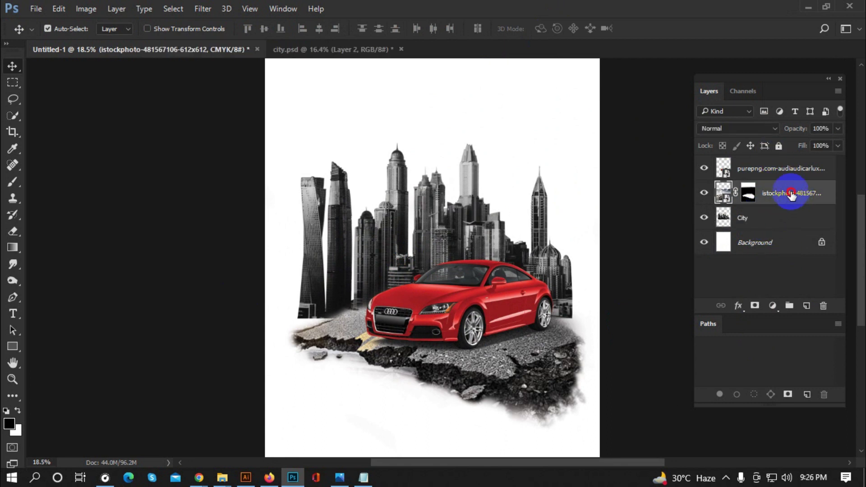
pyautogui.write('R')
pyautogui.click(779, 283)
# Rename the purepng car layer to car and reselect the City layer.
pyautogui.click(769, 171)
pyautogui.click(703, 168)
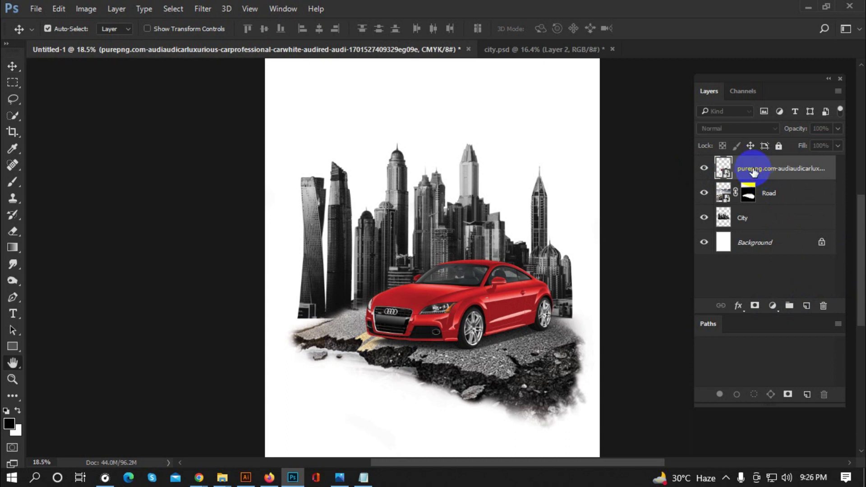
pyautogui.press('h')
pyautogui.press('v')
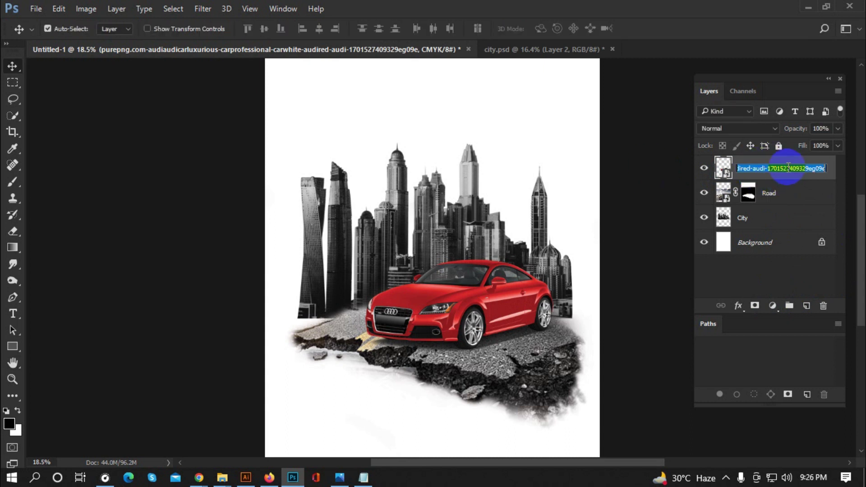
pyautogui.write('car')
pyautogui.click(764, 277)
pyautogui.scroll(-1, 501, 255)
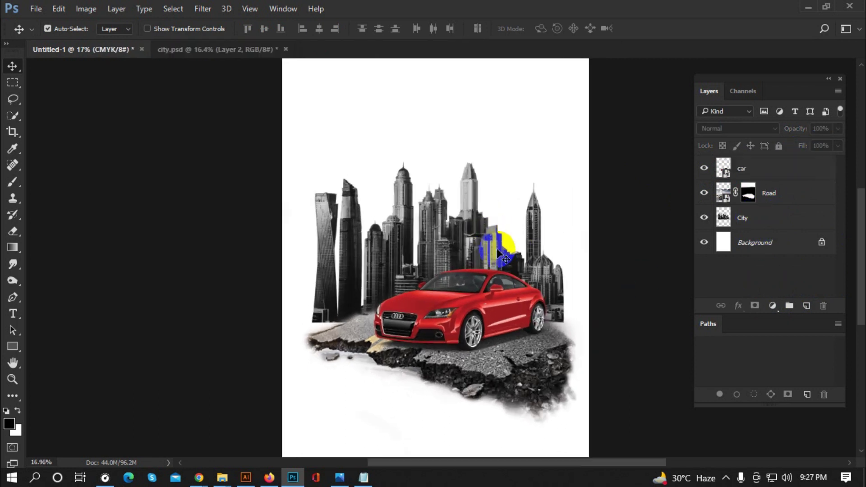
pyautogui.click(498, 253)
pyautogui.scroll(-1, 451, 221)
pyautogui.click(724, 217)
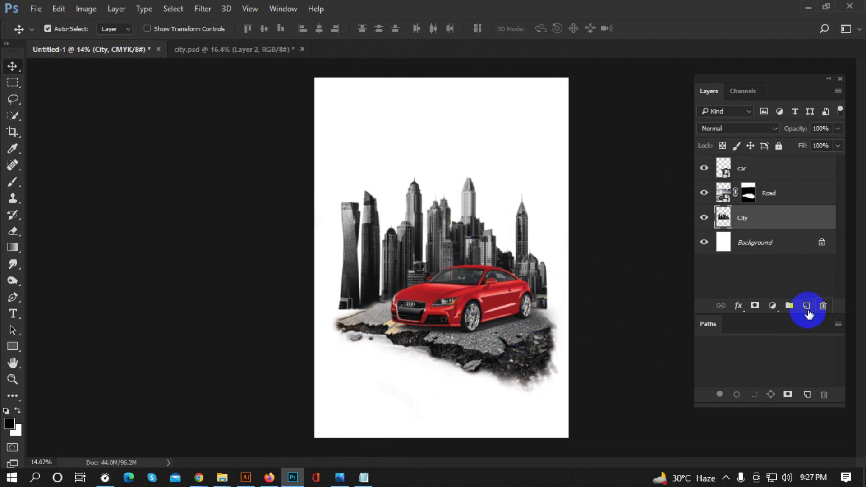
# Add a layer mask to the City layer and paint a stroke on it.
pyautogui.click(757, 307)
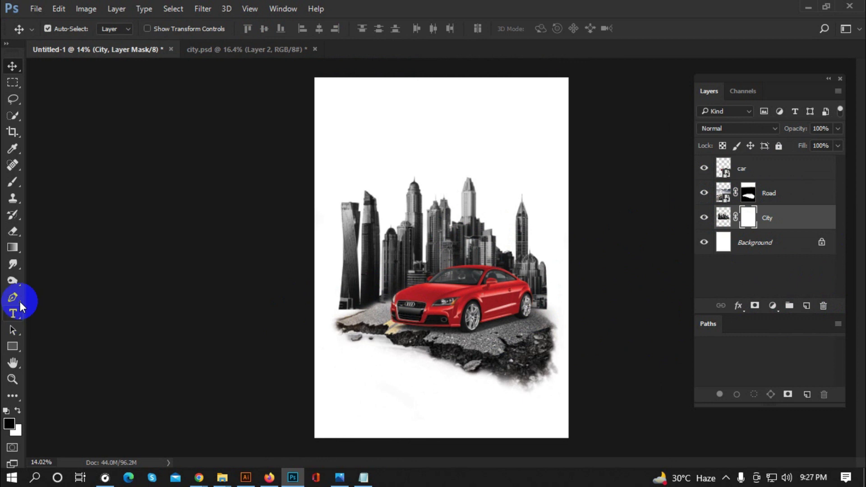
pyautogui.click(13, 182)
pyautogui.moveTo(238, 315)
pyautogui.mouseDown()
pyautogui.moveTo(294, 310)
pyautogui.moveTo(315, 333)
pyautogui.mouseUp()
pyautogui.click(12, 66)
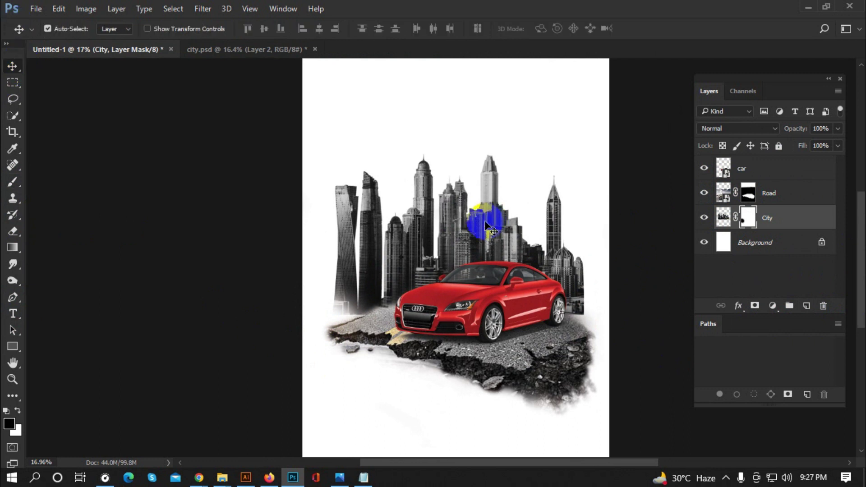
# Scale the skyline to about 92% and nudge it three steps down behind the car.
pyautogui.hotkey('ctrl', 't')
pyautogui.moveTo(586, 154); pyautogui.dragTo(572, 165)
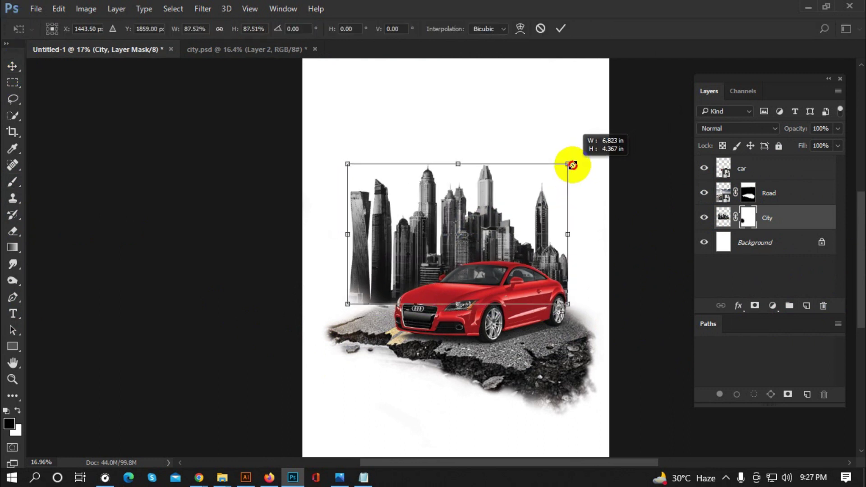
pyautogui.moveTo(572, 165); pyautogui.dragTo(574, 161)
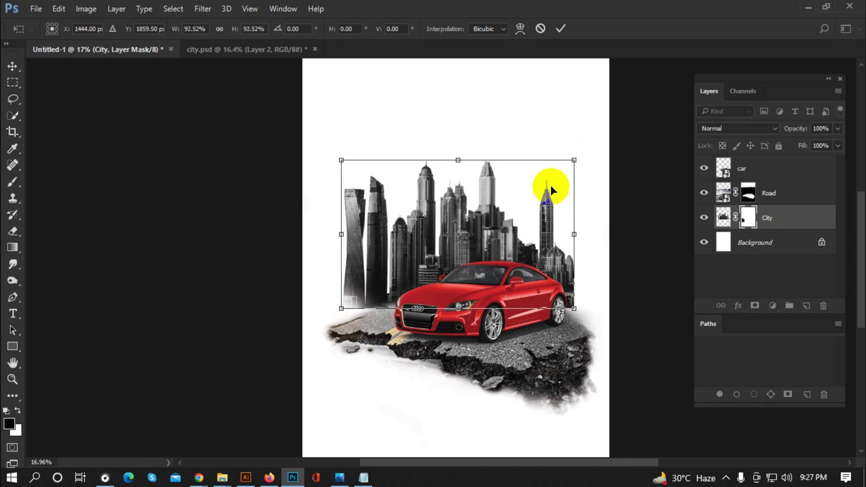
pyautogui.scroll(-2, 520, 236)
pyautogui.moveTo(520, 235); pyautogui.dragTo(521, 237)
pyautogui.press('Down')
pyautogui.press('Down')
pyautogui.press('Down')
pyautogui.press('Down')
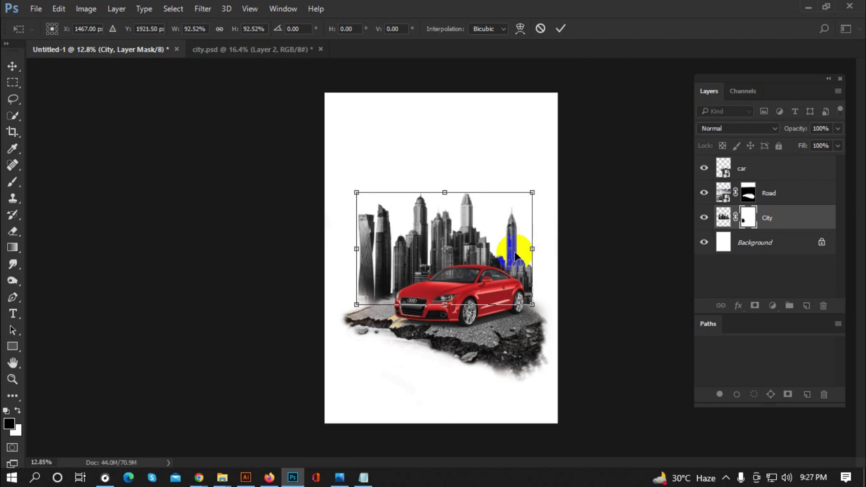
pyautogui.press('Down')
pyautogui.press('Down')
pyautogui.press('Down')
pyautogui.press('Down')
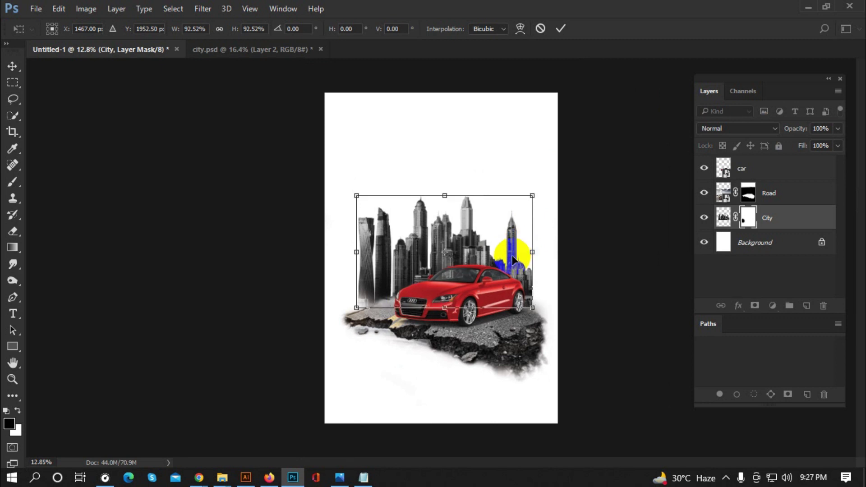
pyautogui.press('Down')
pyautogui.press('Down')
pyautogui.press('Down')
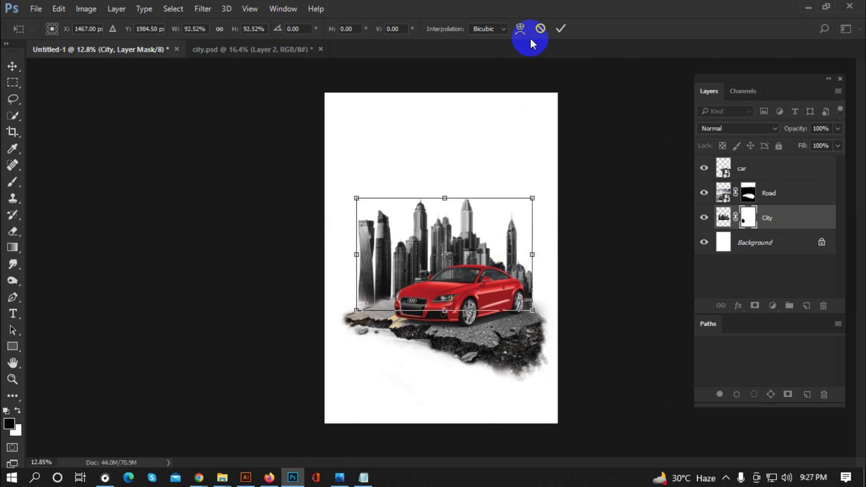
pyautogui.click(560, 29)
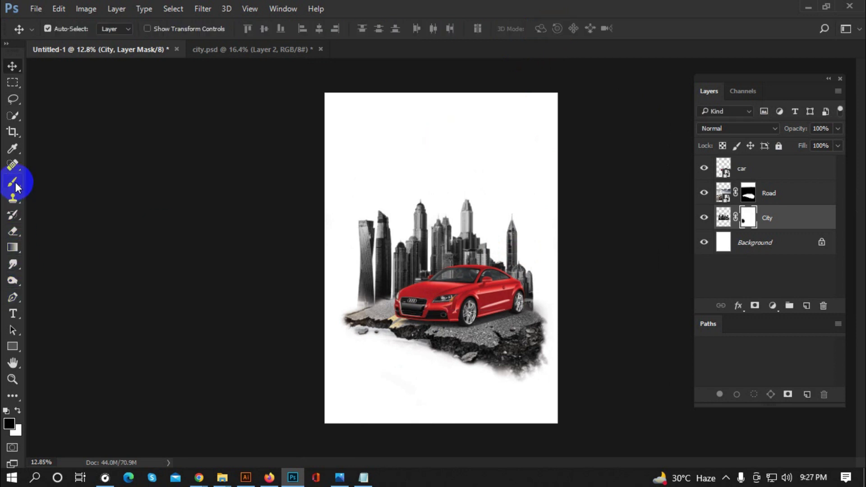
# Paint black on the City mask to hide the skyline along the road, car rear and wheel.
pyautogui.click(13, 182)
pyautogui.scroll(1, 404, 356)
pyautogui.scroll(1, 404, 356)
pyautogui.moveTo(311, 308); pyautogui.dragTo(529, 288)
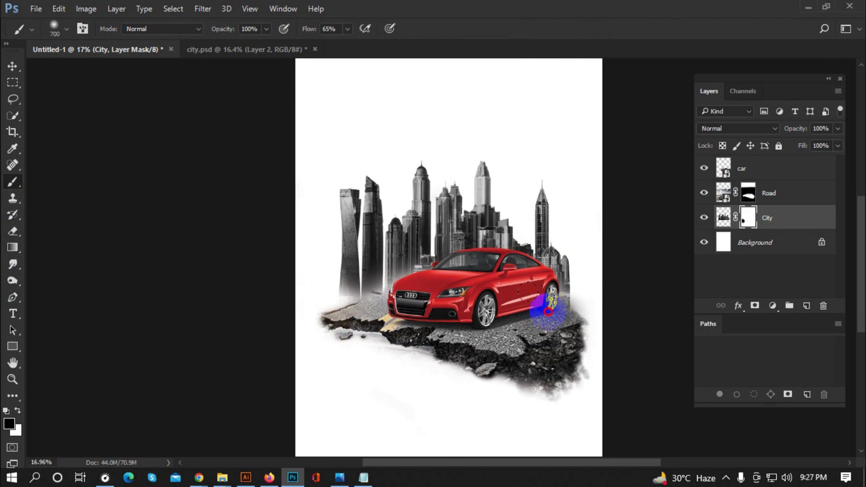
pyautogui.moveTo(564, 295)
pyautogui.mouseDown()
pyautogui.moveTo(568, 261)
pyautogui.moveTo(550, 326)
pyautogui.mouseUp()
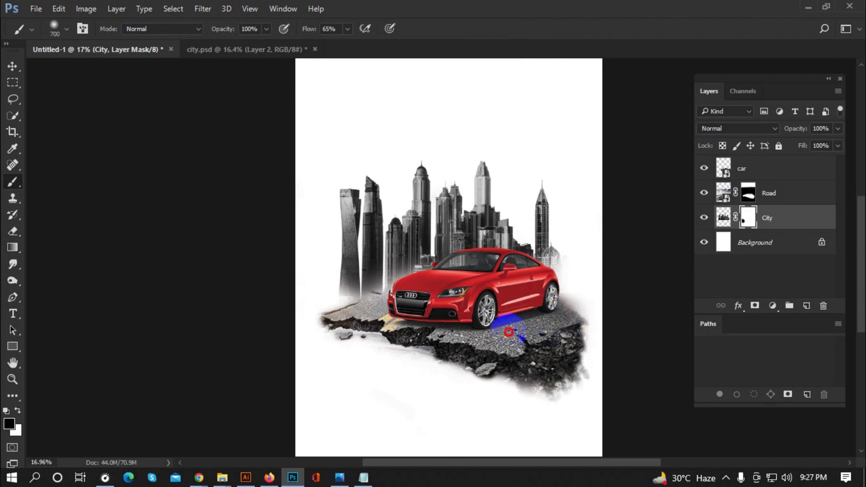
pyautogui.moveTo(477, 303); pyautogui.dragTo(460, 321)
pyautogui.scroll(-3, 403, 328)
# Select the car, Road and City layers and scale them together to about 97%.
pyautogui.click(13, 65)
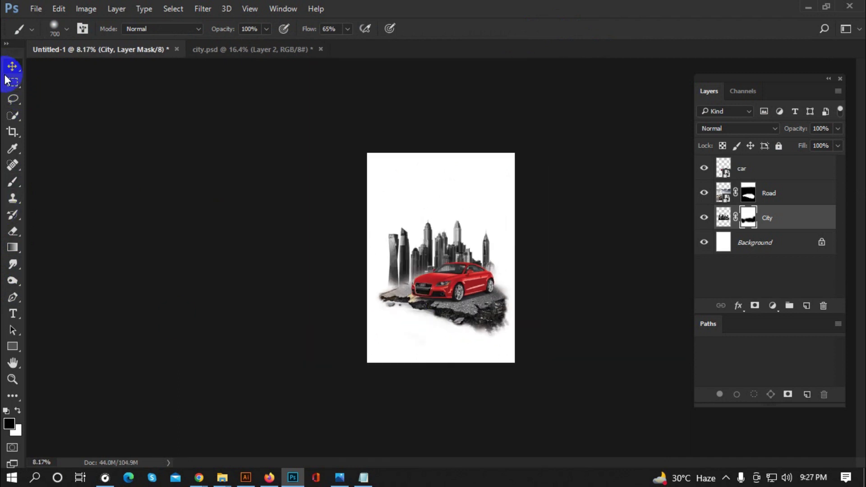
pyautogui.scroll(1, 528, 296)
pyautogui.scroll(1, 527, 296)
pyautogui.moveTo(251, 174)
pyautogui.mouseDown()
pyautogui.moveTo(569, 401)
pyautogui.moveTo(542, 399)
pyautogui.moveTo(537, 413)
pyautogui.mouseUp()
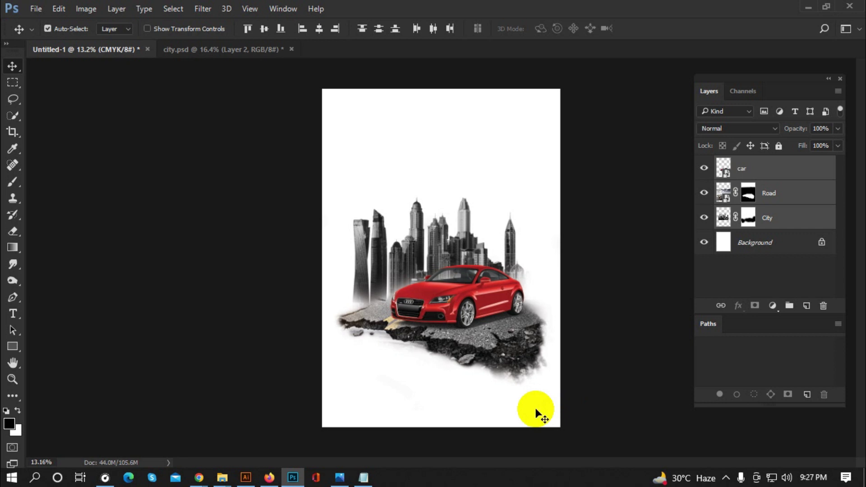
pyautogui.scroll(-4, 396, 318)
pyautogui.scroll(2, 483, 305)
pyautogui.scroll(1, 527, 304)
pyautogui.scroll(1, 527, 304)
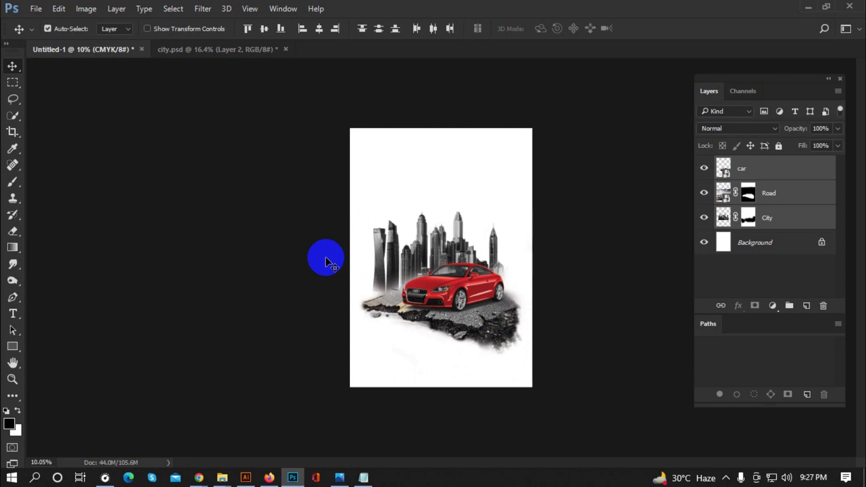
pyautogui.hotkey('ctrl', 't')
pyautogui.moveTo(548, 210); pyautogui.dragTo(543, 212)
pyautogui.click(561, 29)
pyautogui.scroll(1, 505, 280)
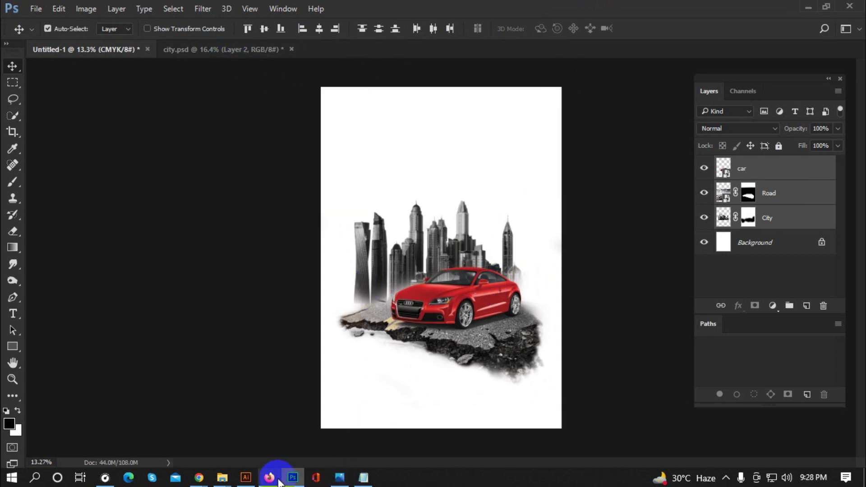
# Select the fluffy cloud PNG in the Source file folder and drag it into the poster.
pyautogui.click(223, 478)
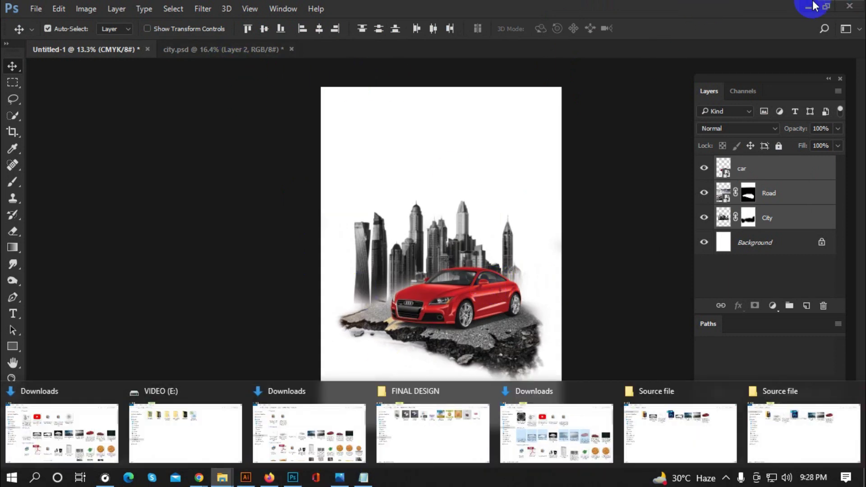
pyautogui.click(807, 6)
pyautogui.click(207, 113)
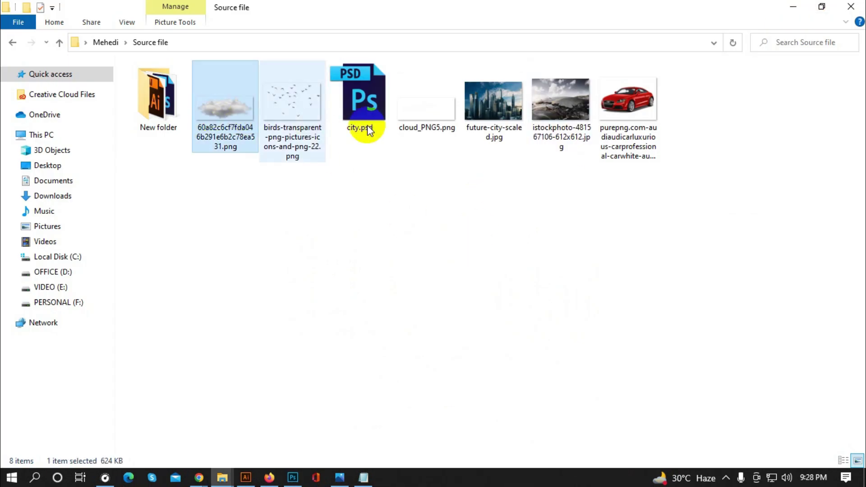
pyautogui.click(426, 112)
pyautogui.click(243, 117)
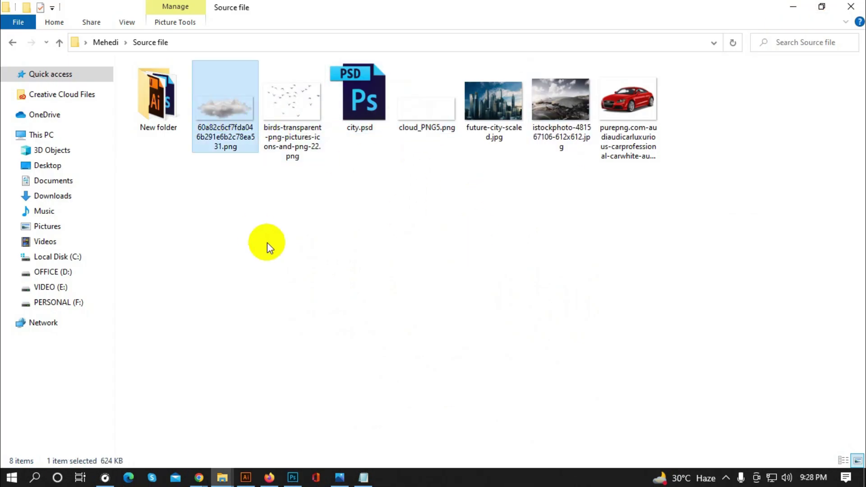
pyautogui.moveTo(204, 105); pyautogui.dragTo(444, 257)
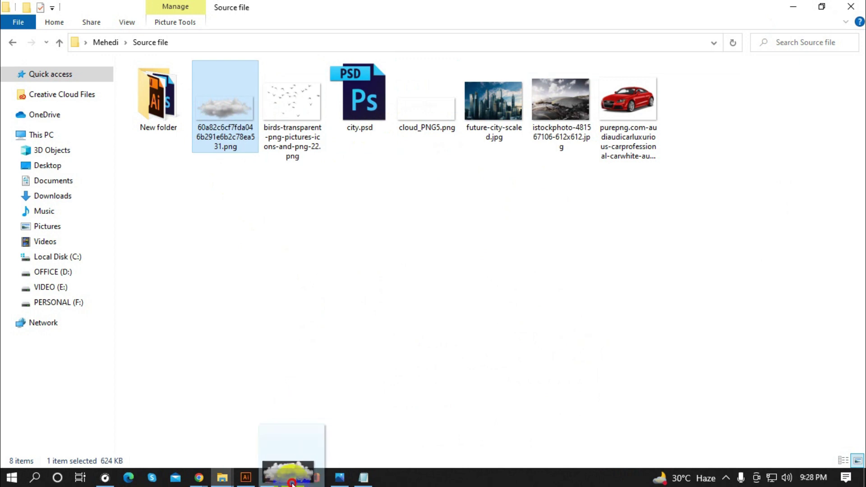
# Shrink the cloud to about half size and place it on the road before the car.
pyautogui.scroll(2, 391, 286)
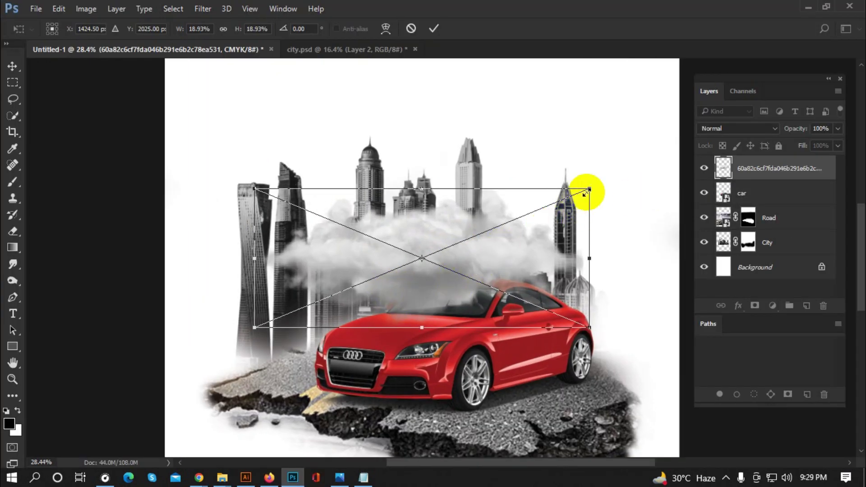
pyautogui.moveTo(588, 191); pyautogui.dragTo(509, 212)
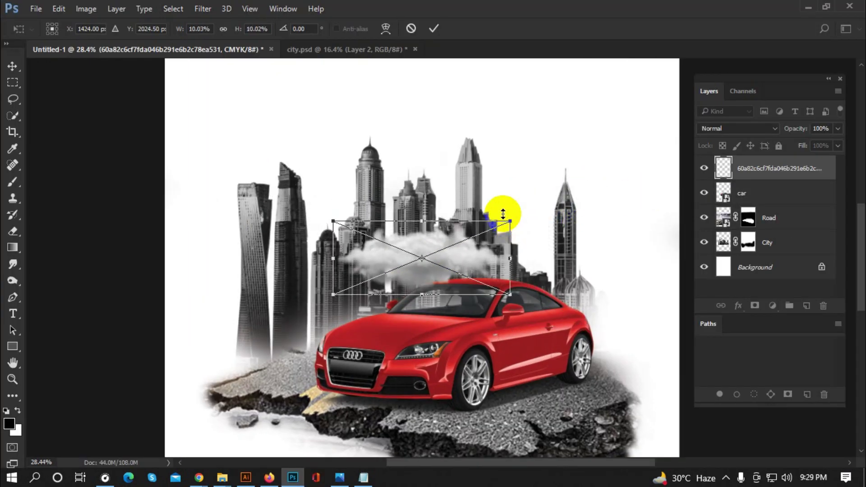
pyautogui.scroll(-2, 500, 211)
pyautogui.moveTo(463, 245); pyautogui.dragTo(324, 330)
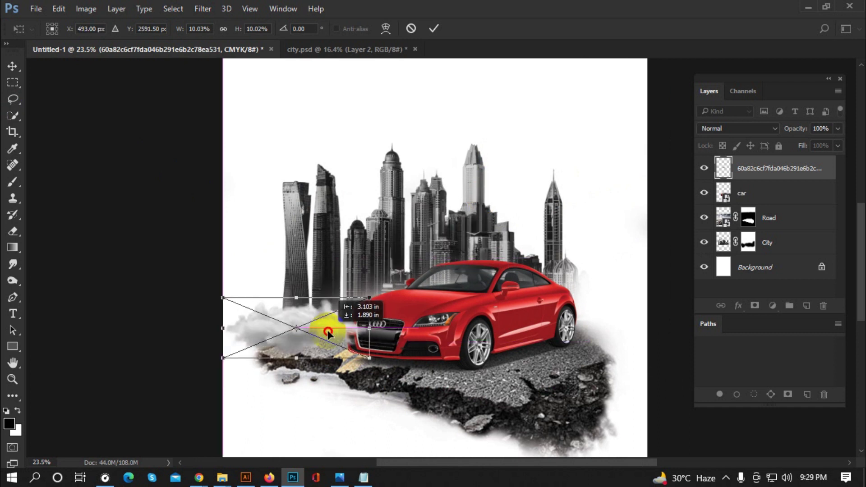
pyautogui.moveTo(370, 298); pyautogui.dragTo(389, 293)
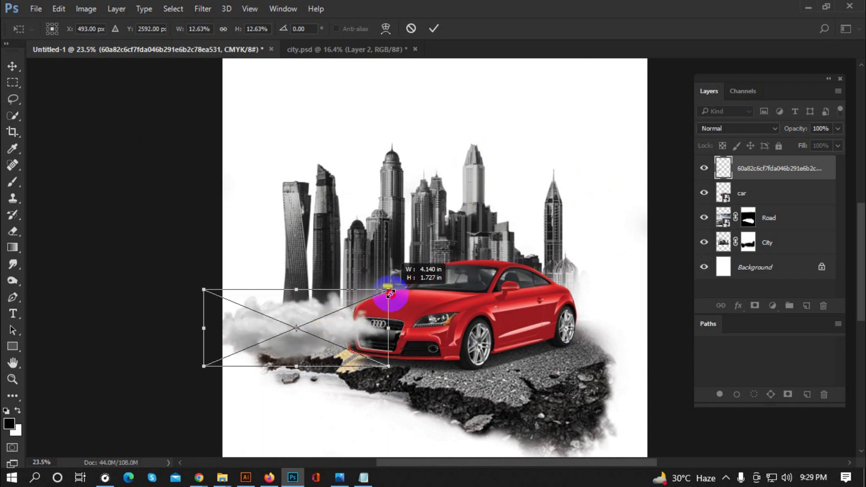
pyautogui.scroll(-1, 329, 194)
pyautogui.click(433, 28)
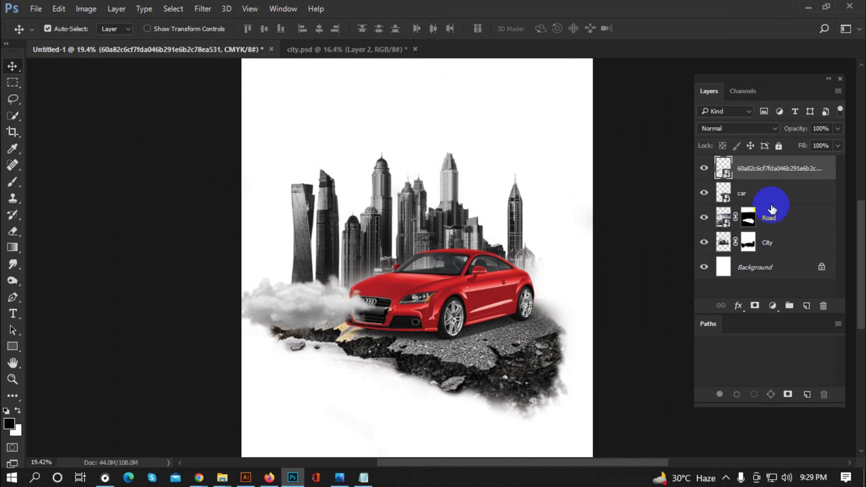
# Move the cloud layer between car and Road and reposition it beside the car's front.
pyautogui.moveTo(772, 174); pyautogui.dragTo(793, 254)
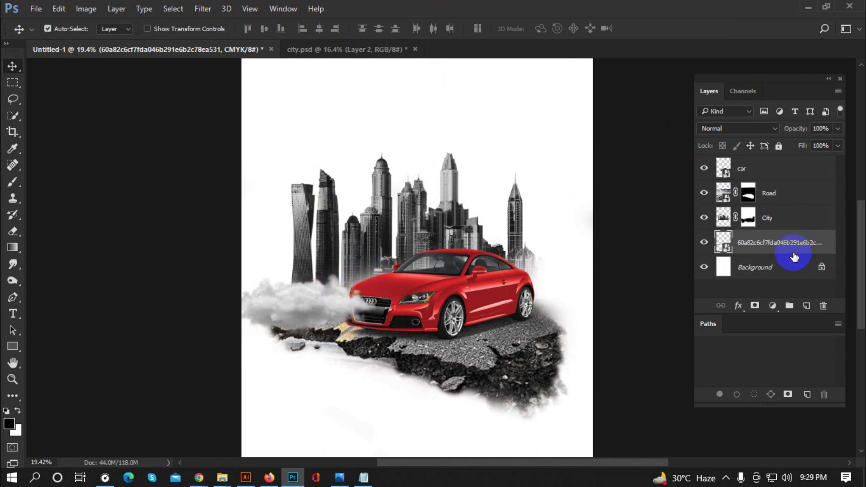
pyautogui.moveTo(770, 239); pyautogui.dragTo(773, 180)
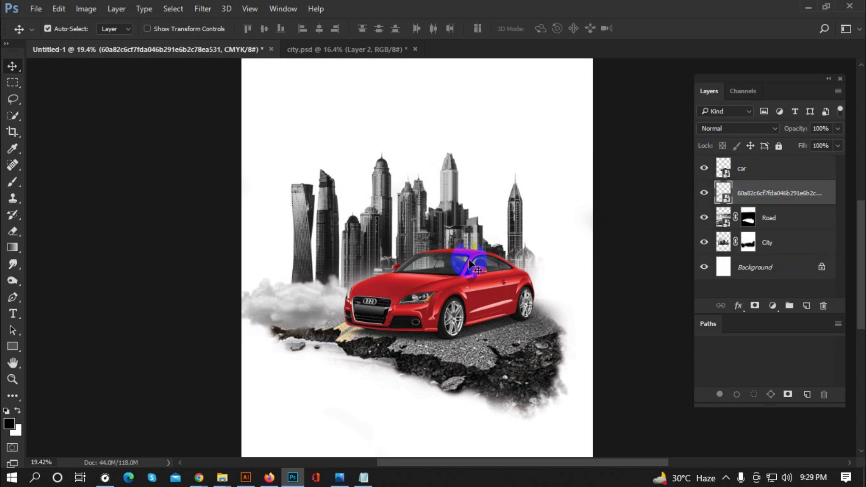
pyautogui.scroll(1, 310, 300)
pyautogui.moveTo(312, 300); pyautogui.dragTo(310, 301)
pyautogui.scroll(-2, 214, 235)
pyautogui.scroll(-1, 327, 255)
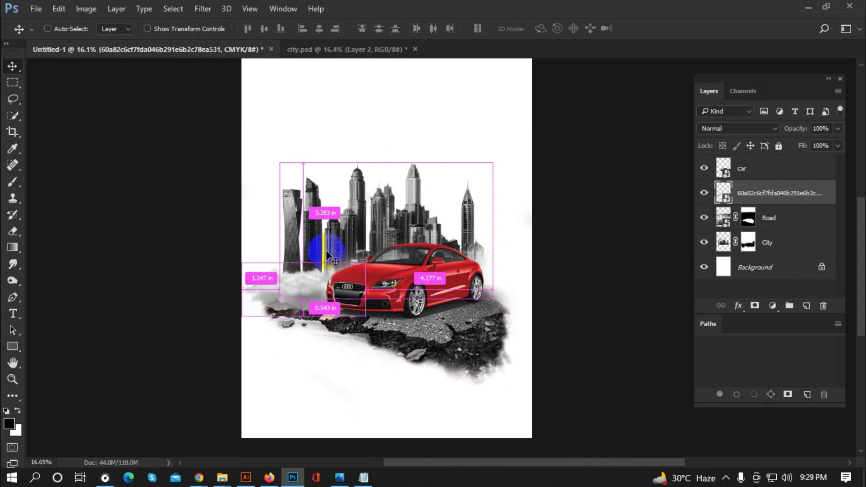
# Enlarge the cloud slightly with Free Transform and commit the resize.
pyautogui.hotkey('ctrl', 't')
pyautogui.scroll(1, 327, 255)
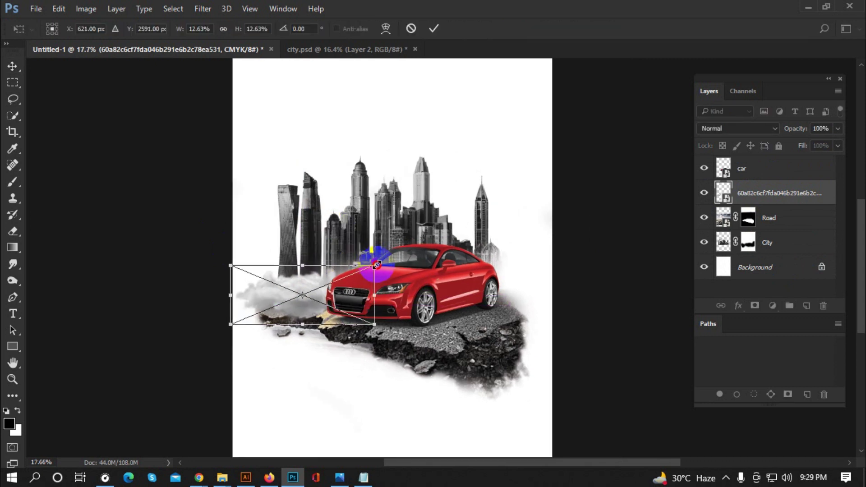
pyautogui.moveTo(376, 264); pyautogui.dragTo(378, 263)
pyautogui.click(423, 36)
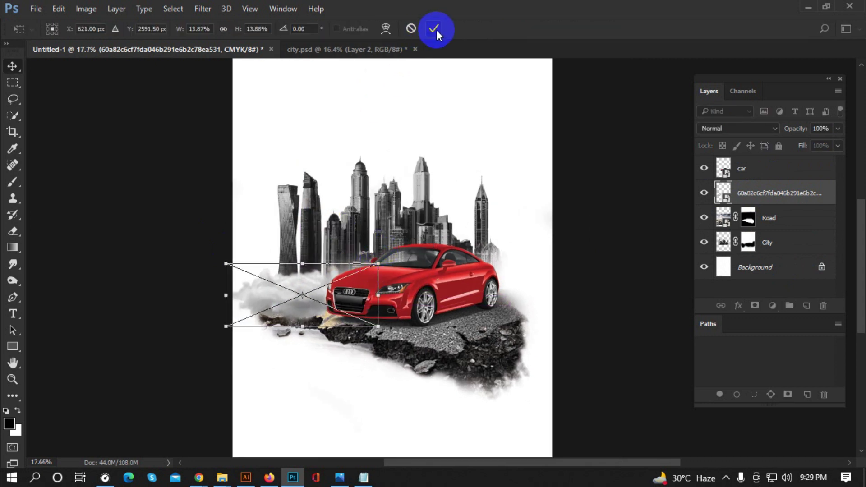
pyautogui.click(435, 30)
pyautogui.keyDown('alt'); pyautogui.scroll(-1, 354, 119); pyautogui.keyUp('alt')
pyautogui.click(393, 214)
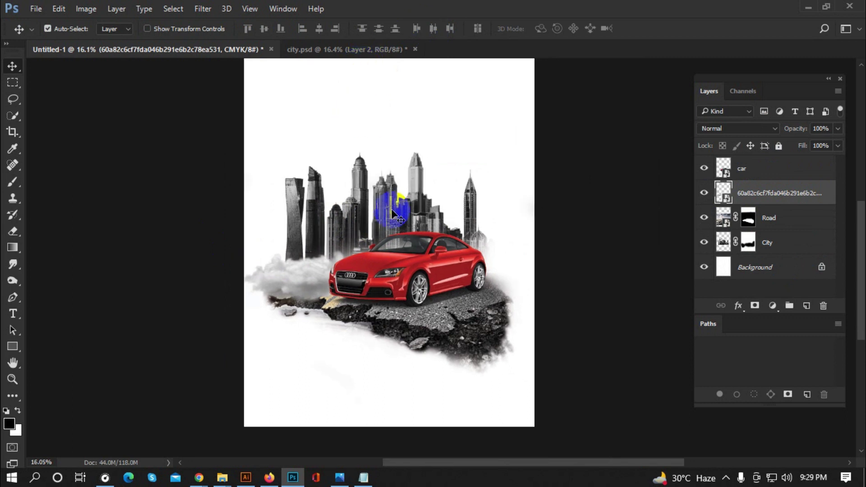
pyautogui.keyDown('alt'); pyautogui.scroll(1, 313, 282); pyautogui.keyUp('alt')
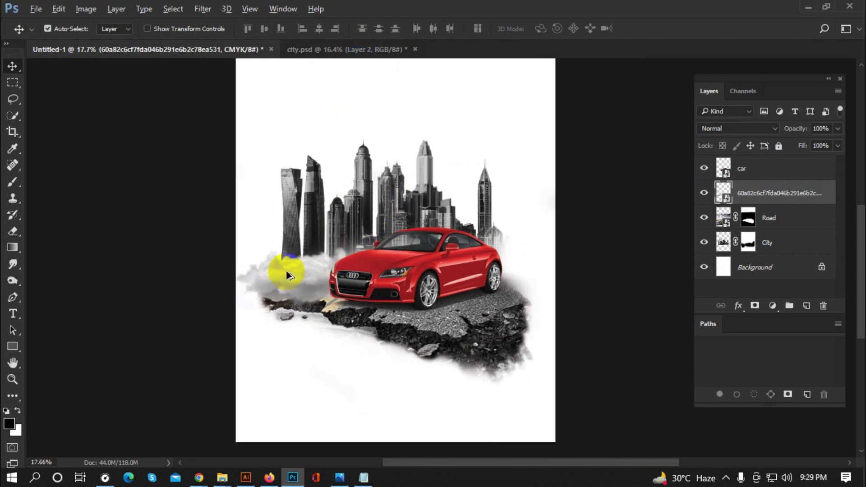
# Move the smoke cloud to the car's right side, then duplicate it and shrink the copy.
pyautogui.moveTo(326, 283); pyautogui.dragTo(493, 249)
pyautogui.hotkey('ctrl', 'j')
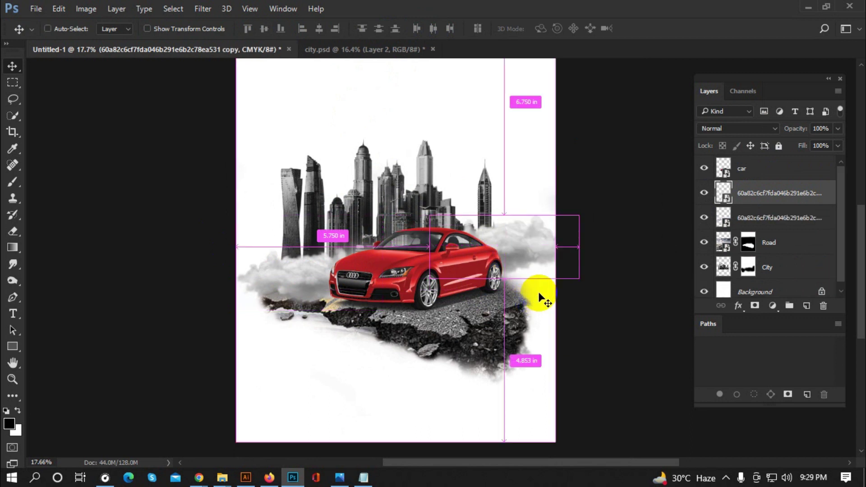
pyautogui.hotkey('ctrl', 't')
pyautogui.moveTo(581, 216); pyautogui.dragTo(531, 258)
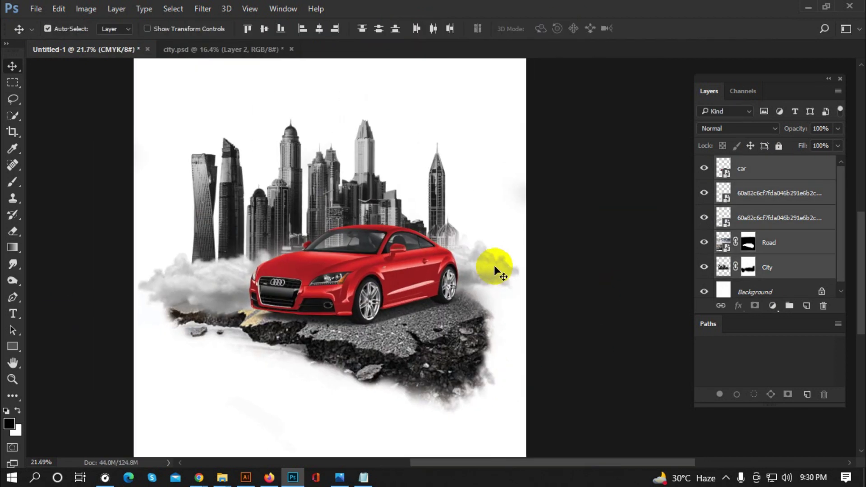
# Name the cloud layers Cloud 1 and Cloud 2, and reposition Cloud 1 on the canvas.
pyautogui.click(772, 196)
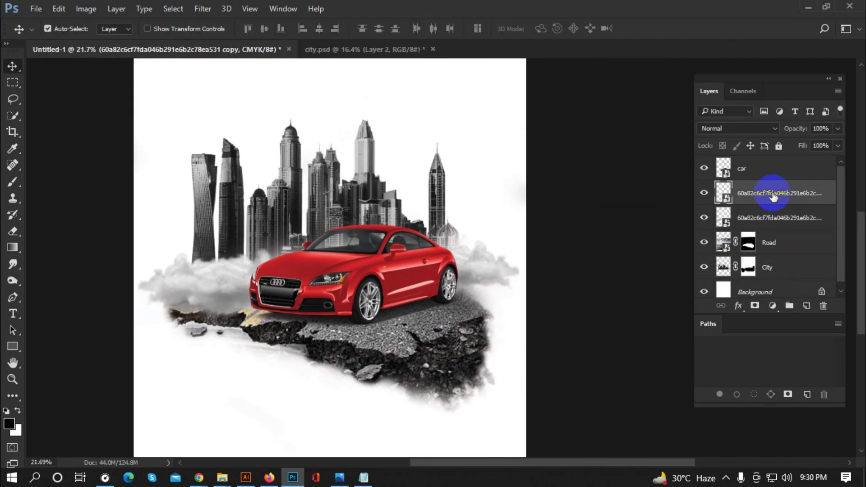
pyautogui.write('1')
pyautogui.press('Tab')
pyautogui.write('Cloud 2')
pyautogui.press('Return')
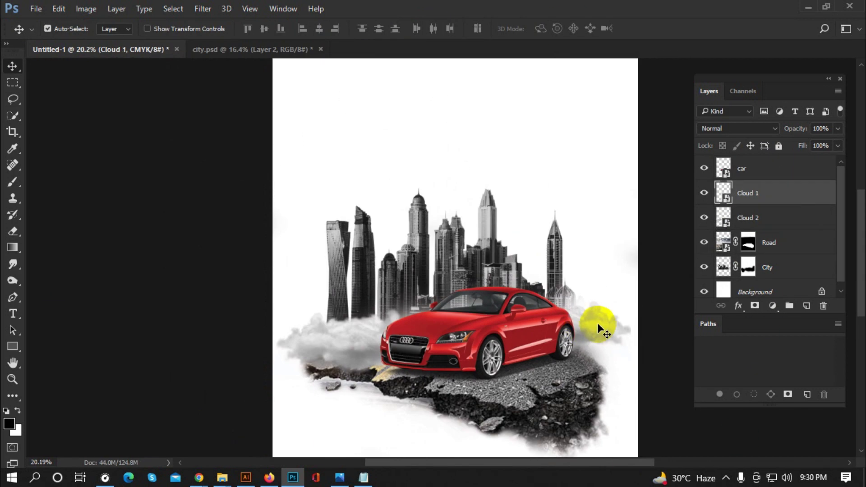
pyautogui.scroll(-1, 788, 245)
pyautogui.moveTo(341, 194); pyautogui.dragTo(473, 206)
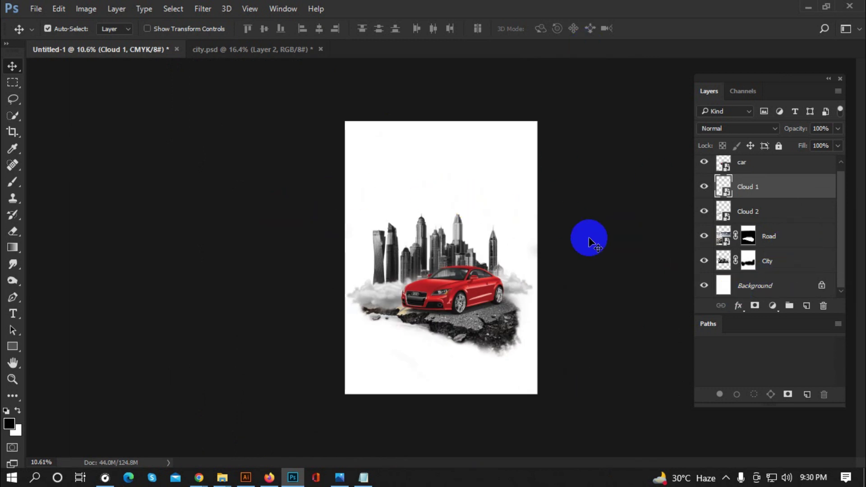
# Add a light grey #d5d6d6 Solid Color fill layer above the Background.
pyautogui.click(761, 289)
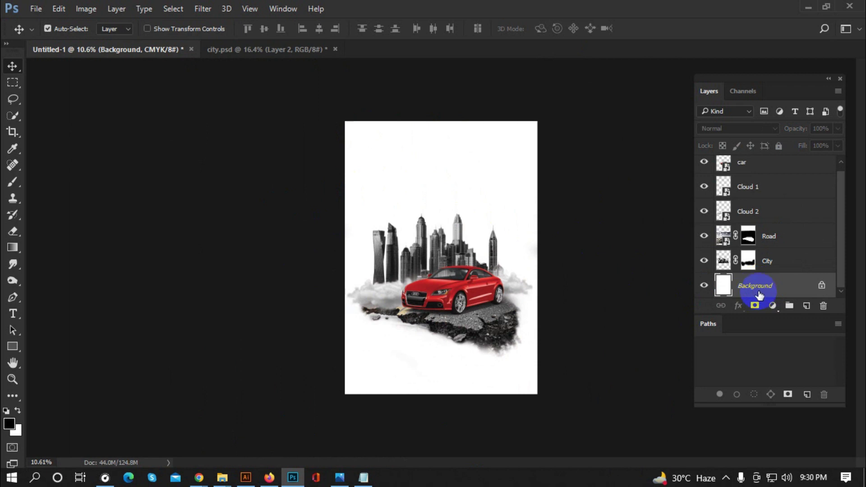
pyautogui.click(771, 307)
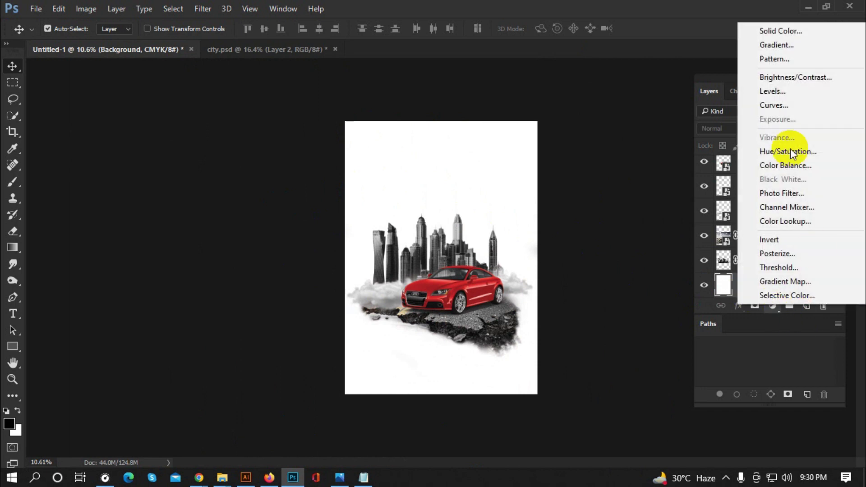
pyautogui.click(775, 31)
pyautogui.moveTo(498, 110)
pyautogui.mouseDown()
pyautogui.moveTo(498, 135)
pyautogui.moveTo(514, 139)
pyautogui.mouseUp()
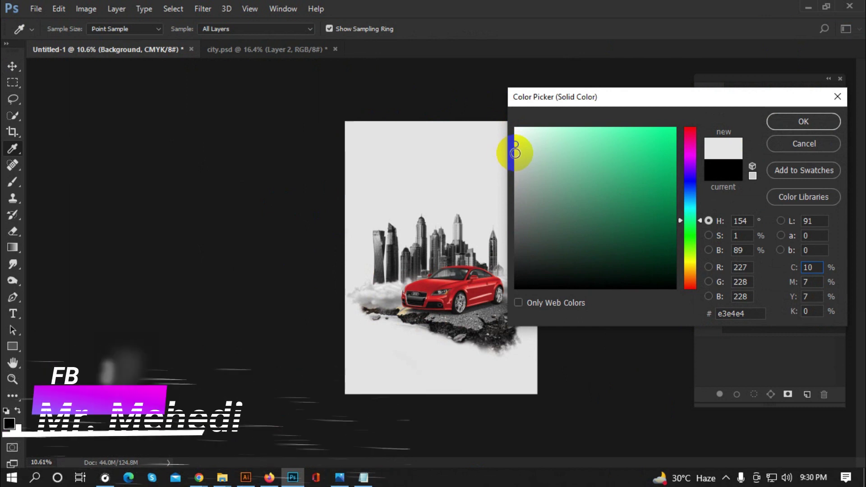
pyautogui.click(515, 152)
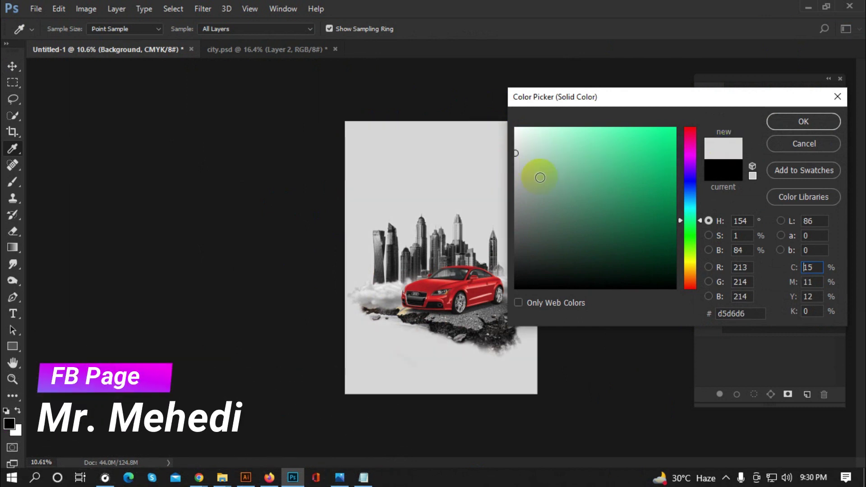
pyautogui.click(811, 122)
# Drag cloud_PNG5.png from the source folder into the poster.
pyautogui.press('v')
pyautogui.scroll(2, 396, 270)
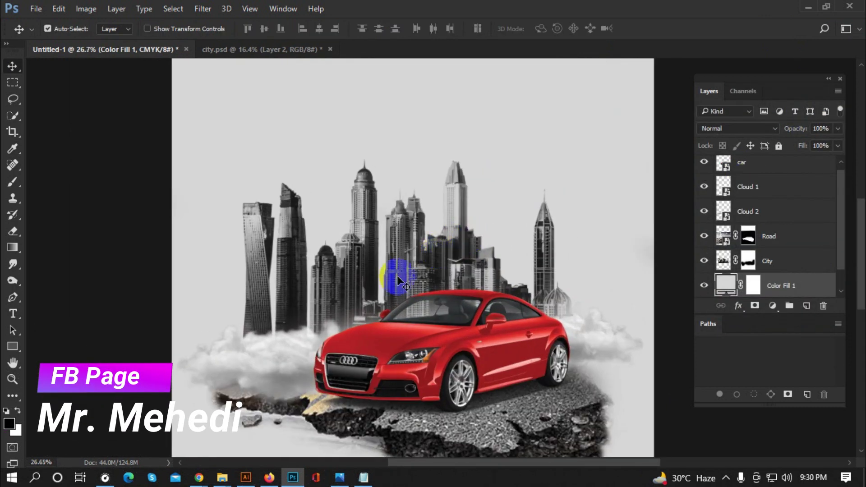
pyautogui.scroll(-1, 400, 309)
pyautogui.click(309, 453)
pyautogui.click(814, 6)
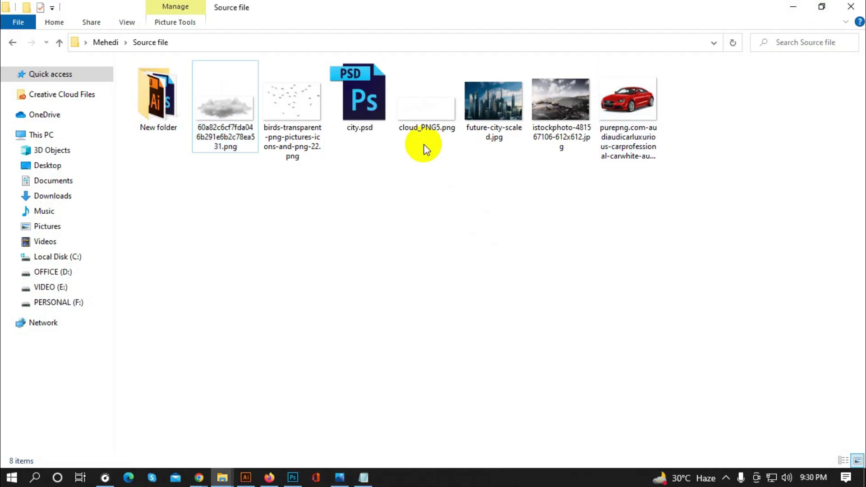
pyautogui.click(429, 108)
pyautogui.moveTo(427, 104)
pyautogui.mouseDown()
pyautogui.moveTo(409, 347)
pyautogui.moveTo(432, 194)
pyautogui.mouseUp()
# Place the new cloud above the skyline and move its layer to the top of the stack.
pyautogui.scroll(1, 483, 184)
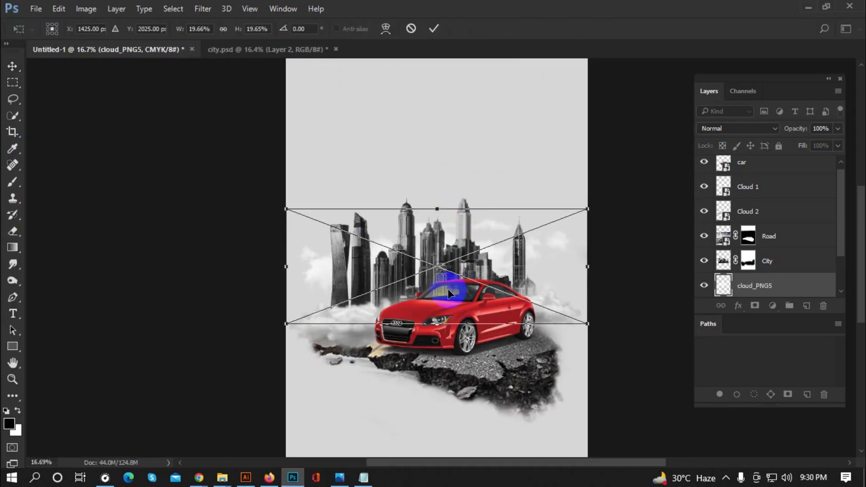
pyautogui.moveTo(491, 246); pyautogui.dragTo(492, 187)
pyautogui.scroll(1, 802, 283)
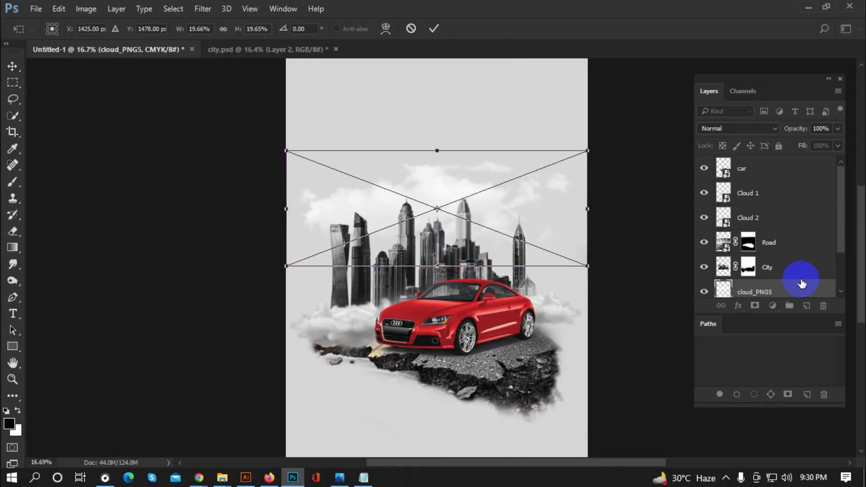
pyautogui.click(440, 32)
pyautogui.moveTo(754, 289); pyautogui.dragTo(753, 159)
# Scale the cloud to about two-thirds size and position it over the skyline.
pyautogui.hotkey('ctrl', 't')
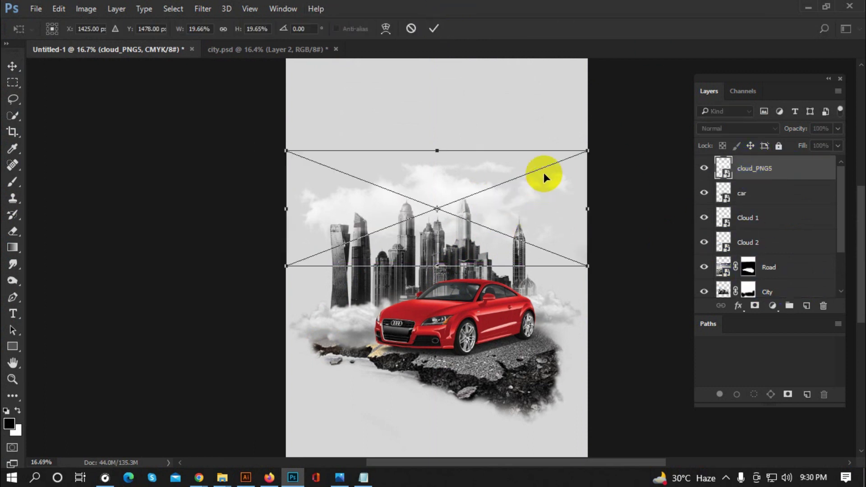
pyautogui.moveTo(584, 152)
pyautogui.mouseDown()
pyautogui.moveTo(527, 173)
pyautogui.moveTo(537, 170)
pyautogui.mouseUp()
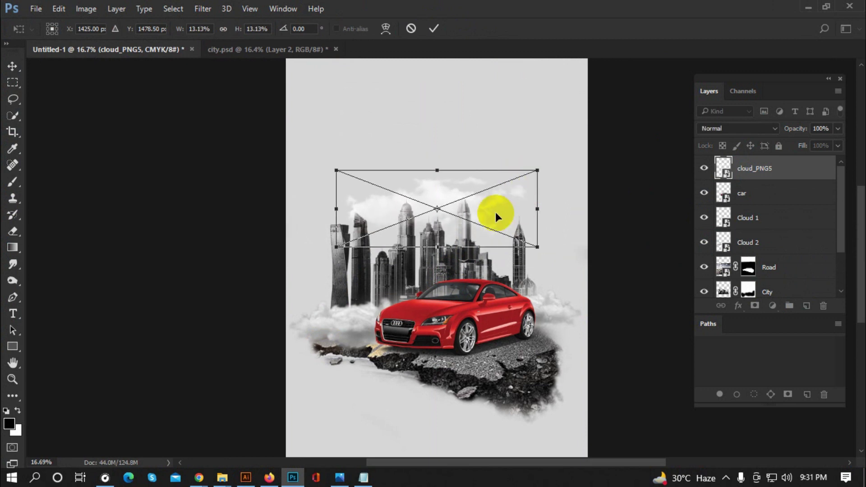
pyautogui.moveTo(472, 210); pyautogui.dragTo(477, 177)
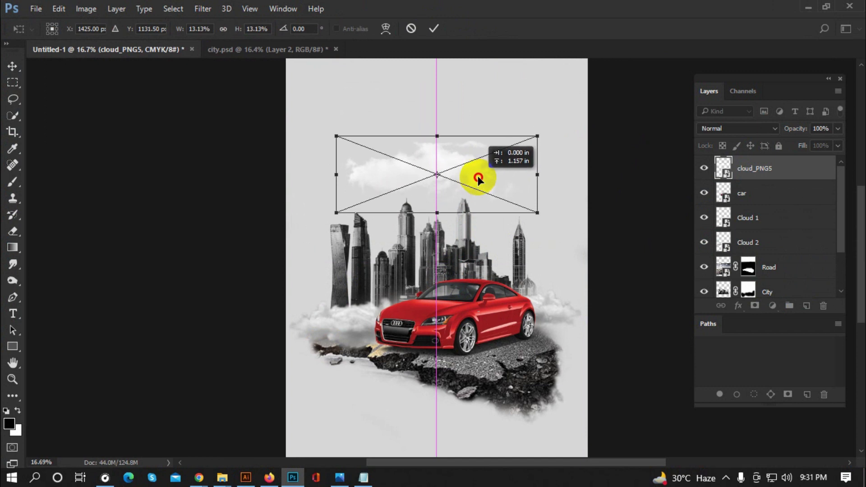
pyautogui.click(438, 33)
pyautogui.doubleClick(363, 201)
pyautogui.hotkey('ctrl', '-')
pyautogui.click(460, 211)
pyautogui.scroll(-2, 749, 262)
# Darken the grey fill to #cbcdcc and nudge the whole composition slightly down.
pyautogui.doubleClick(751, 263)
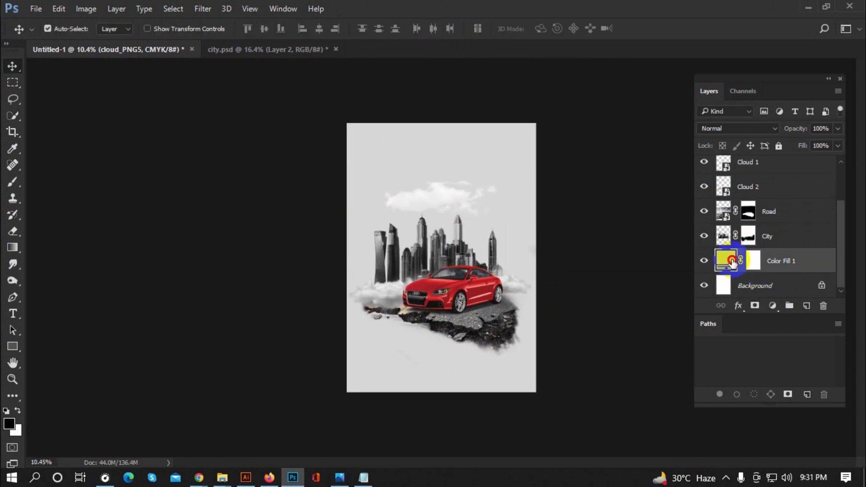
pyautogui.click(515, 159)
pyautogui.press('Return')
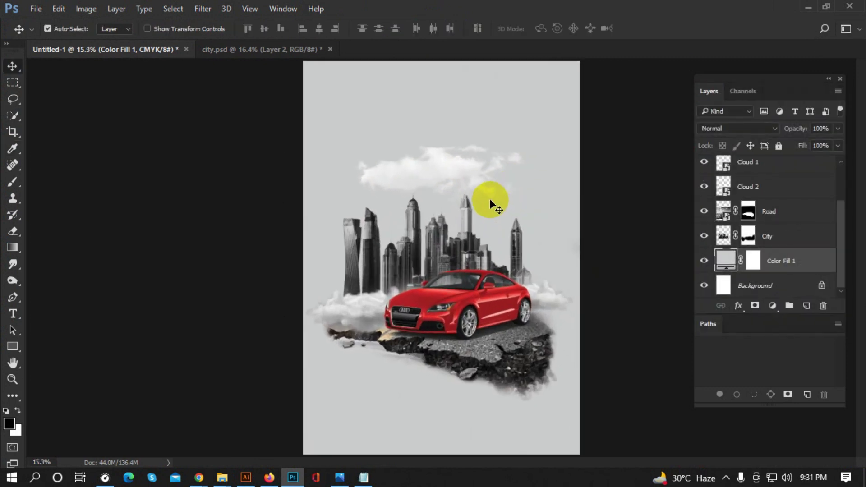
pyautogui.click(419, 168)
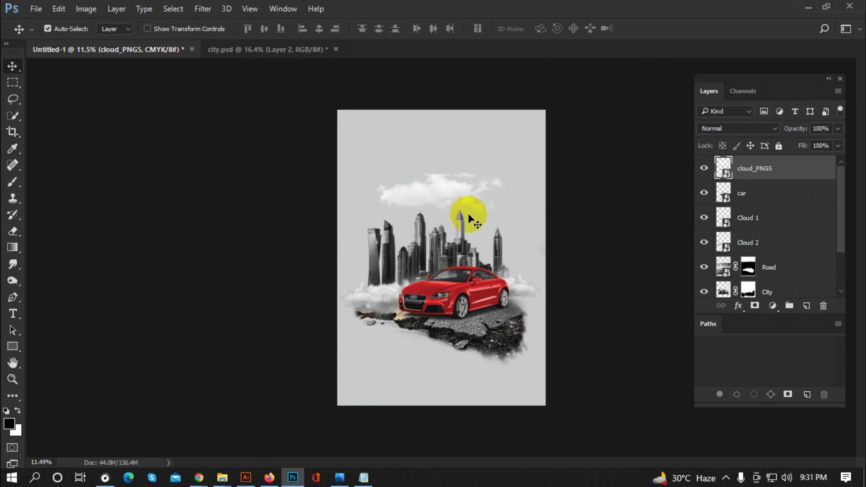
pyautogui.moveTo(274, 173)
pyautogui.mouseDown()
pyautogui.moveTo(562, 379)
pyautogui.moveTo(552, 375)
pyautogui.mouseUp()
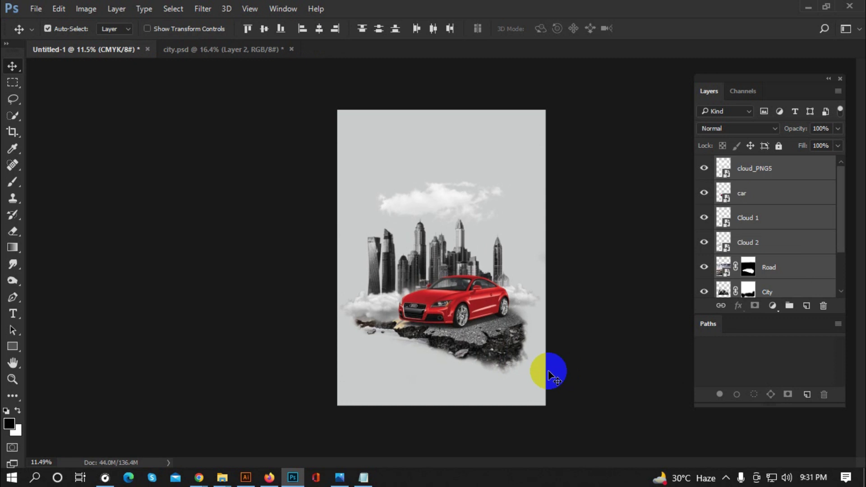
pyautogui.moveTo(549, 372); pyautogui.dragTo(549, 375)
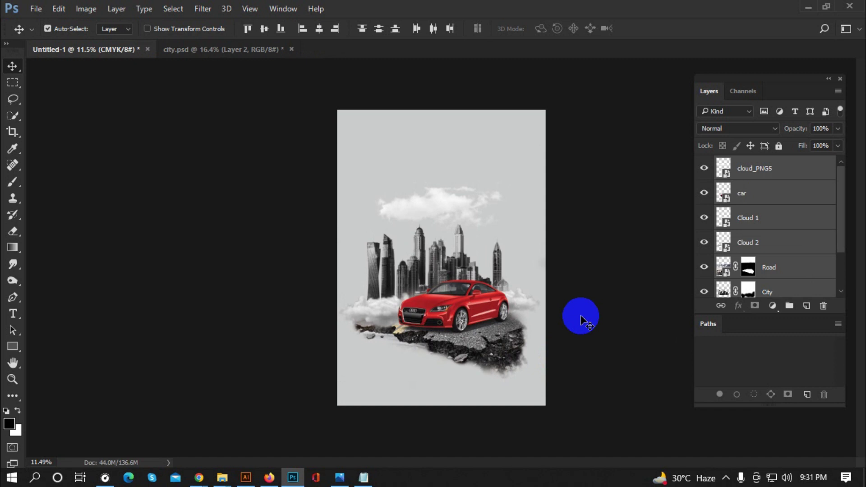
# Lock the Color Fill 1 layer.
pyautogui.click(449, 196)
pyautogui.hotkey('ctrl', '0')
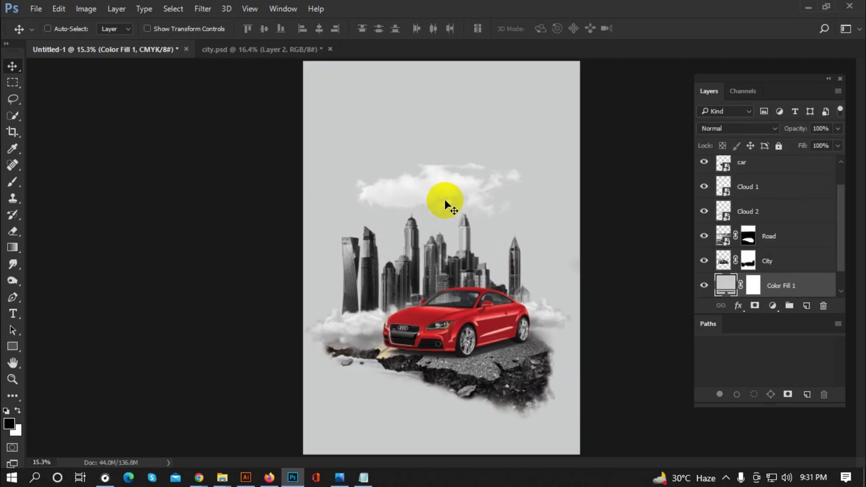
pyautogui.click(431, 189)
pyautogui.scroll(1, 740, 202)
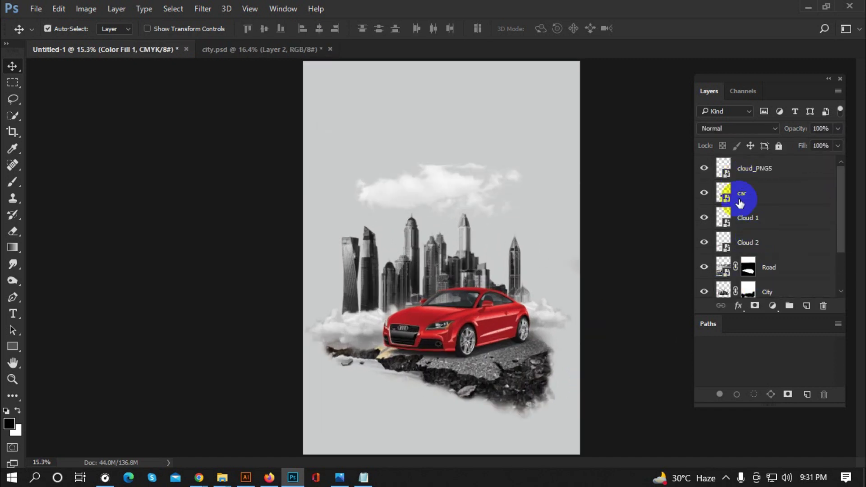
pyautogui.scroll(-2, 769, 275)
pyautogui.click(778, 145)
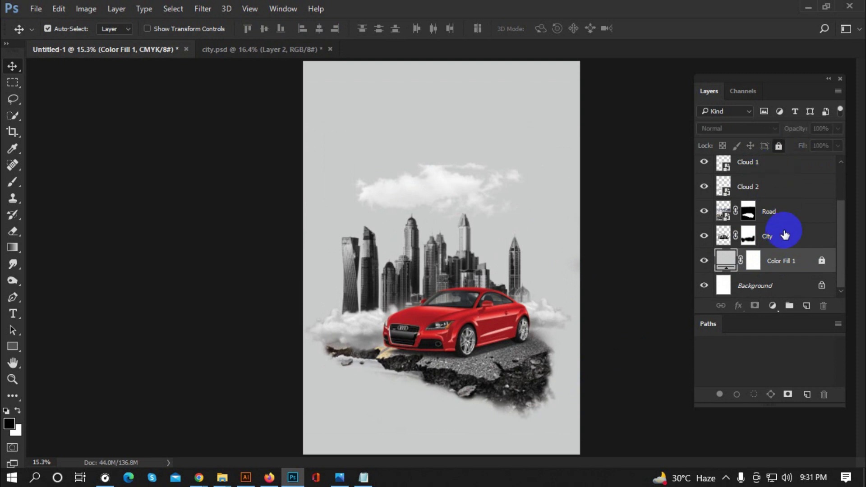
# Re-apply a free transform to the top cloud layer.
pyautogui.scroll(2, 772, 222)
pyautogui.click(437, 185)
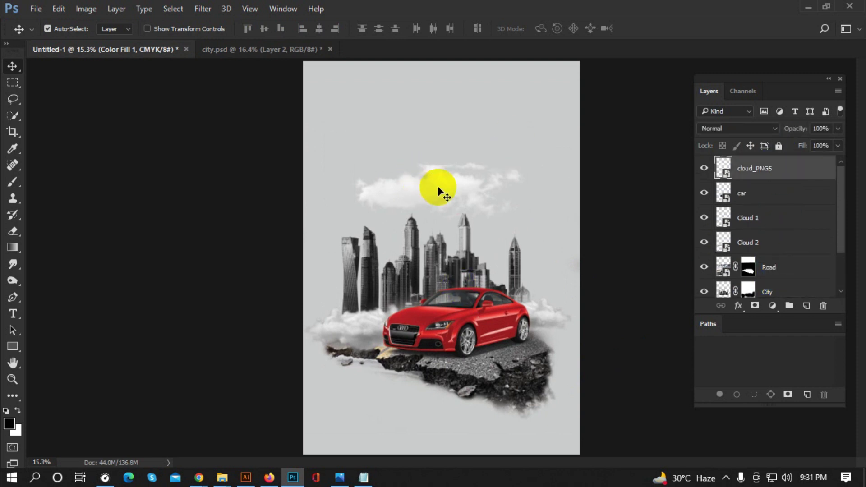
pyautogui.hotkey('ctrl', 't')
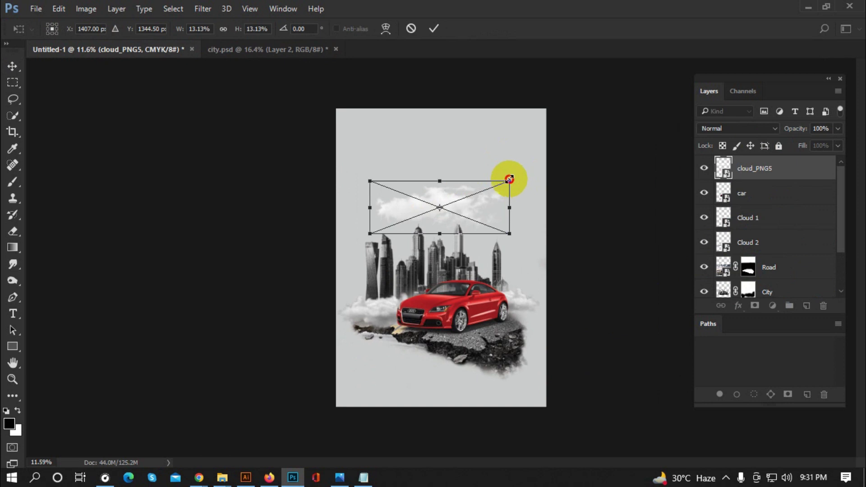
pyautogui.click(440, 30)
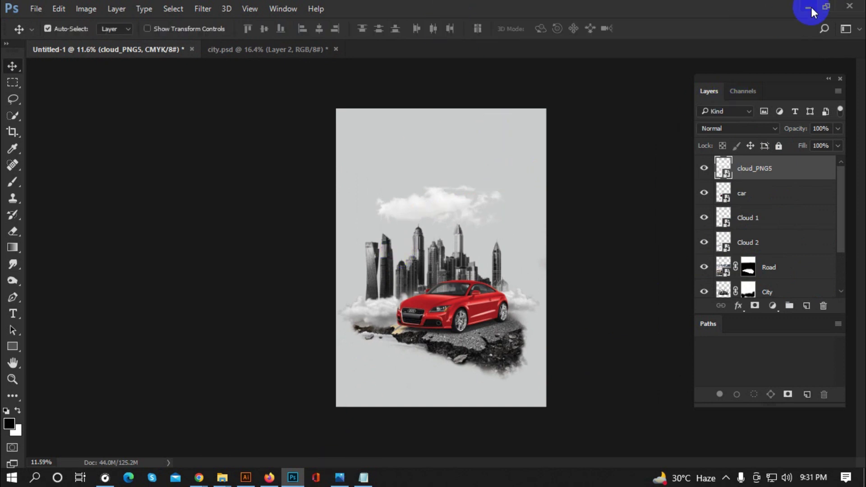
pyautogui.click(807, 8)
# Bring the birds image into the poster and shrink it to about half size.
pyautogui.click(303, 98)
pyautogui.moveTo(305, 104); pyautogui.dragTo(436, 166)
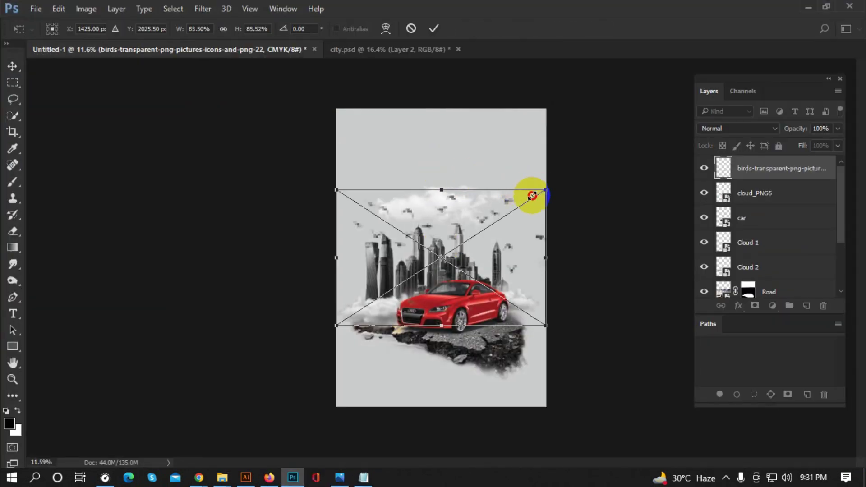
pyautogui.moveTo(532, 195); pyautogui.dragTo(480, 185)
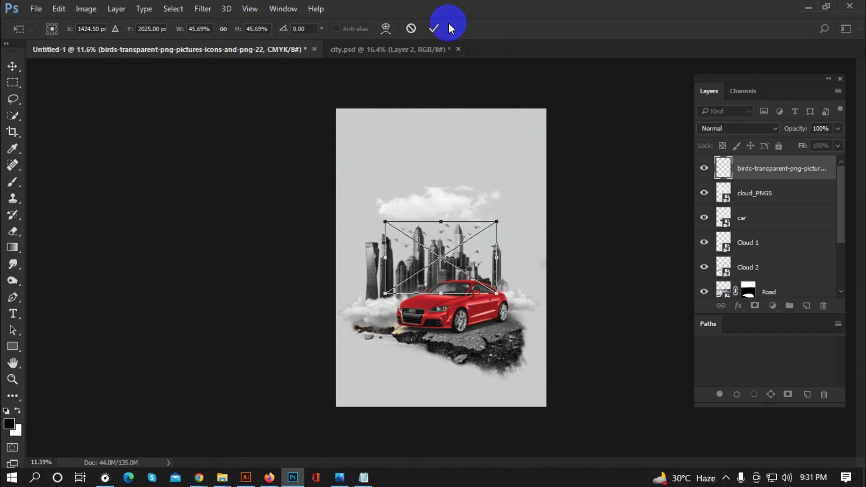
pyautogui.press('Return')
pyautogui.hotkey('ctrl', '0')
pyautogui.moveTo(451, 235)
pyautogui.mouseDown()
pyautogui.moveTo(448, 184)
pyautogui.moveTo(452, 239)
pyautogui.mouseUp()
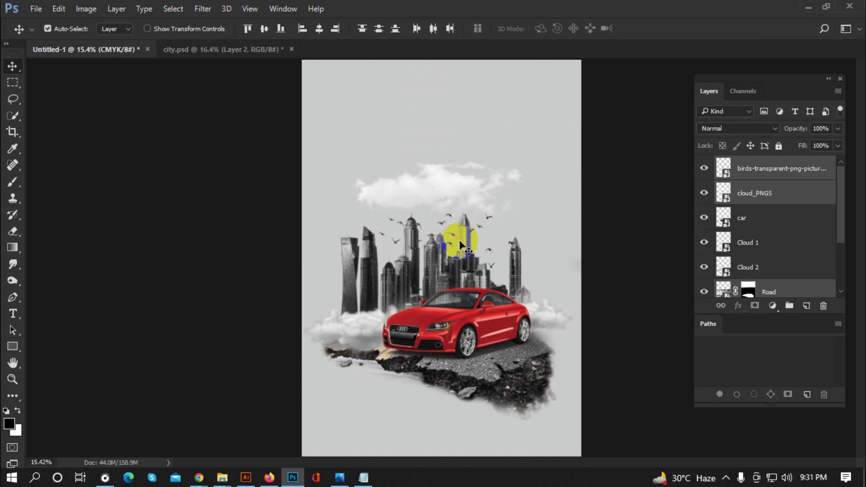
pyautogui.scroll(3, 451, 246)
pyautogui.moveTo(448, 242)
pyautogui.mouseDown()
pyautogui.moveTo(448, 140)
pyautogui.moveTo(451, 244)
pyautogui.mouseUp()
# Move the birds up over the cloud and scale them down further.
pyautogui.click(762, 182)
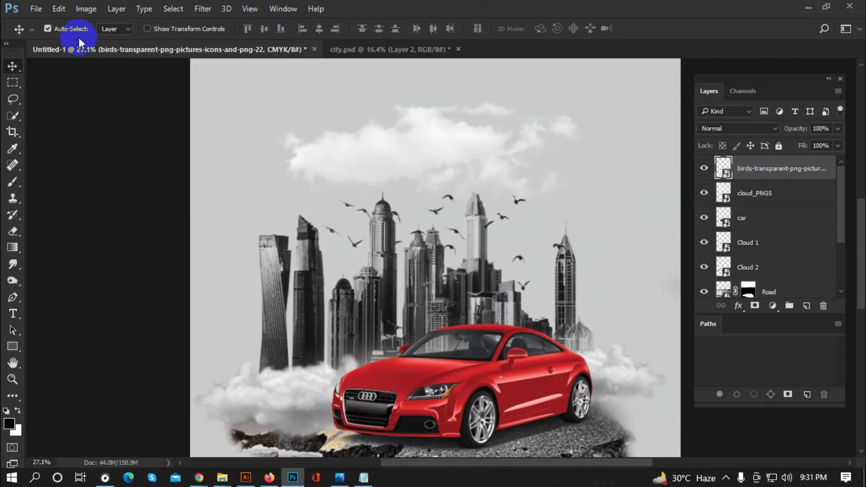
pyautogui.moveTo(513, 200); pyautogui.dragTo(489, 118)
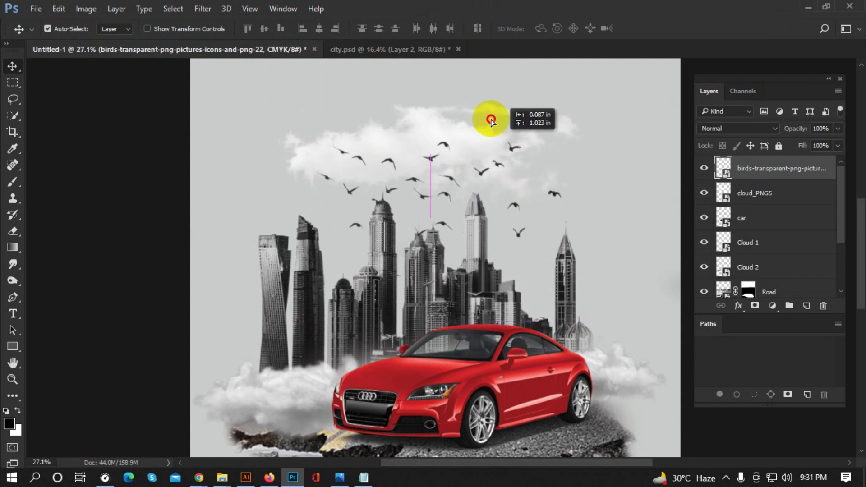
pyautogui.scroll(-3, 448, 251)
pyautogui.hotkey('ctrl', 't')
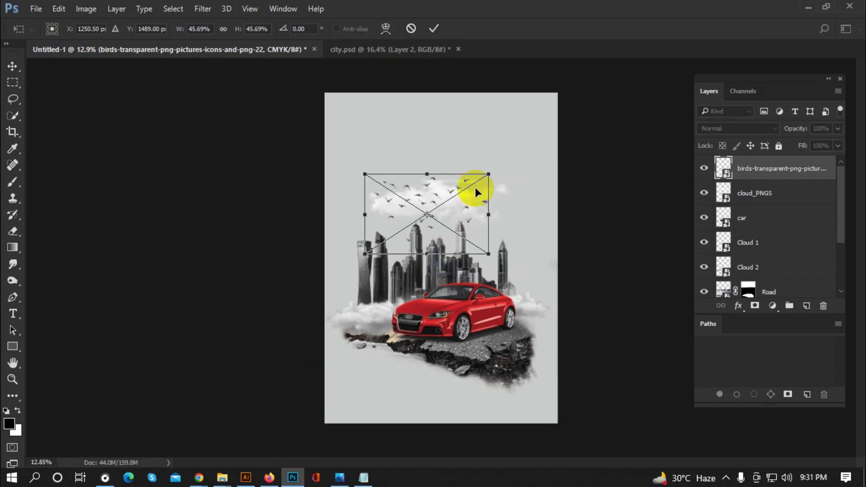
pyautogui.moveTo(485, 174); pyautogui.dragTo(473, 178)
pyautogui.doubleClick(435, 226)
# Confirm the birds' final size and position with a last free transform.
pyautogui.scroll(-2, 559, 239)
pyautogui.scroll(3, 470, 180)
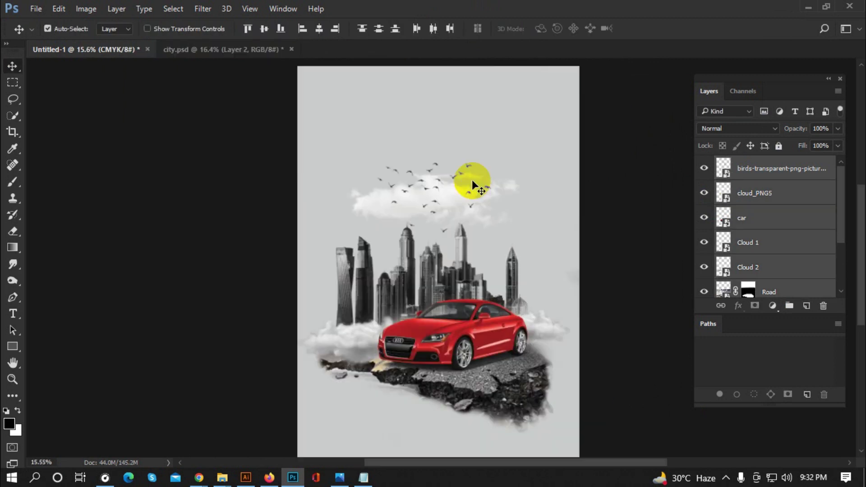
pyautogui.scroll(2, 440, 193)
pyautogui.hotkey('ctrl', 't')
pyautogui.click(436, 28)
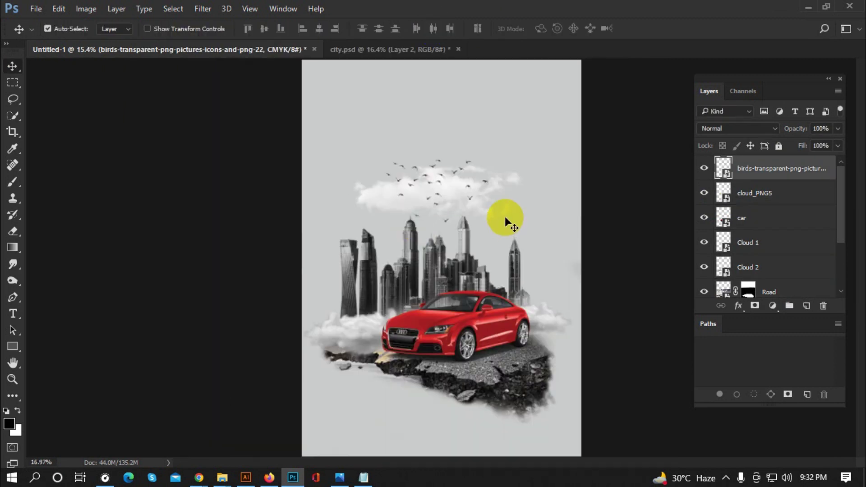
pyautogui.scroll(-1, 449, 311)
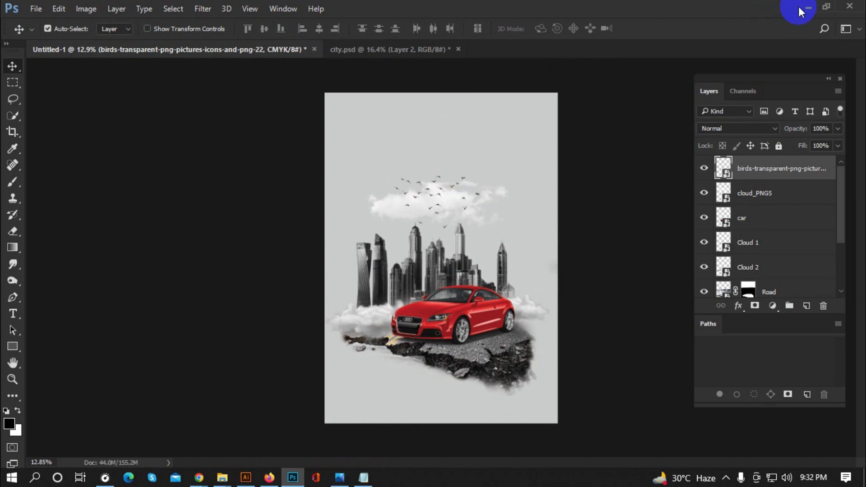
pyautogui.click(798, 6)
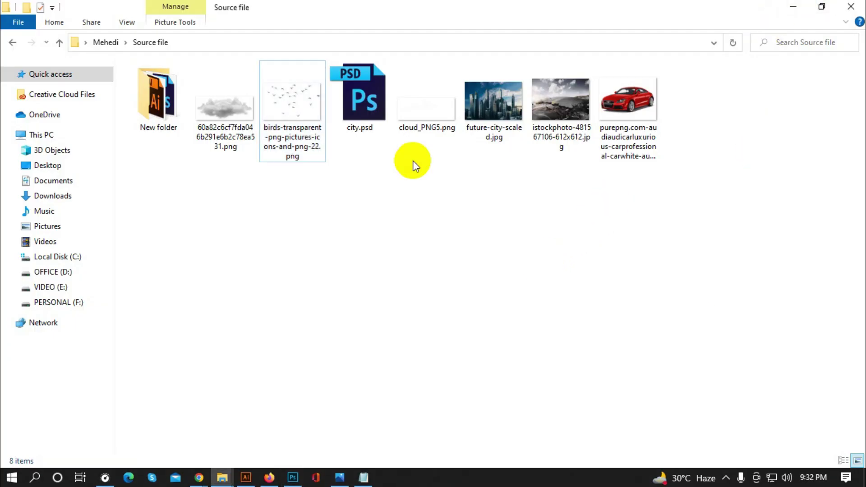
# Open the Notepad ad text notes from the user folder and reposition the window.
pyautogui.click(792, 6)
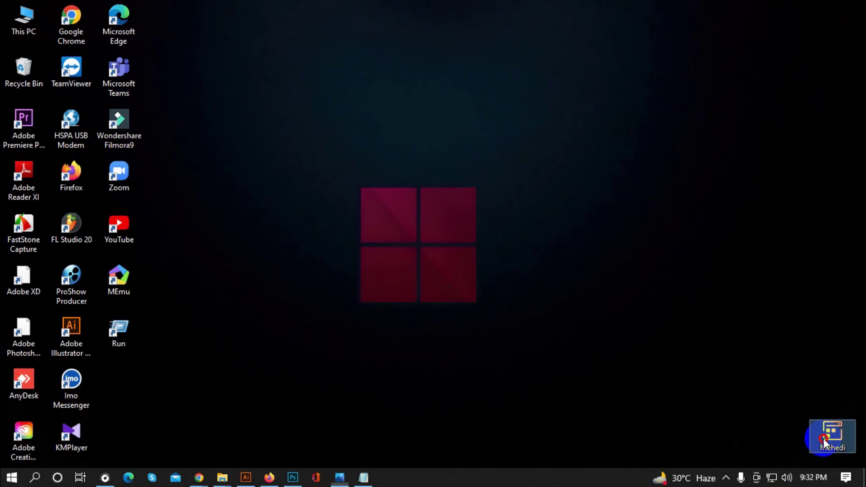
pyautogui.doubleClick(824, 439)
pyautogui.click(366, 476)
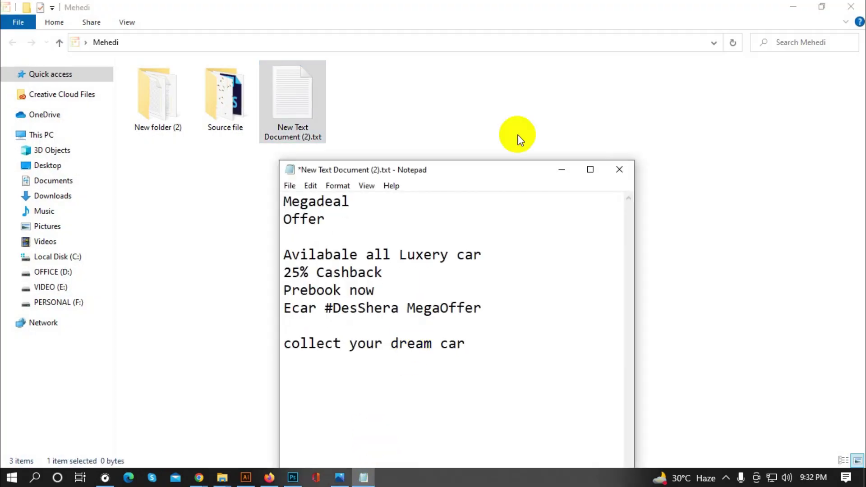
pyautogui.click(792, 6)
pyautogui.moveTo(487, 178); pyautogui.dragTo(578, 61)
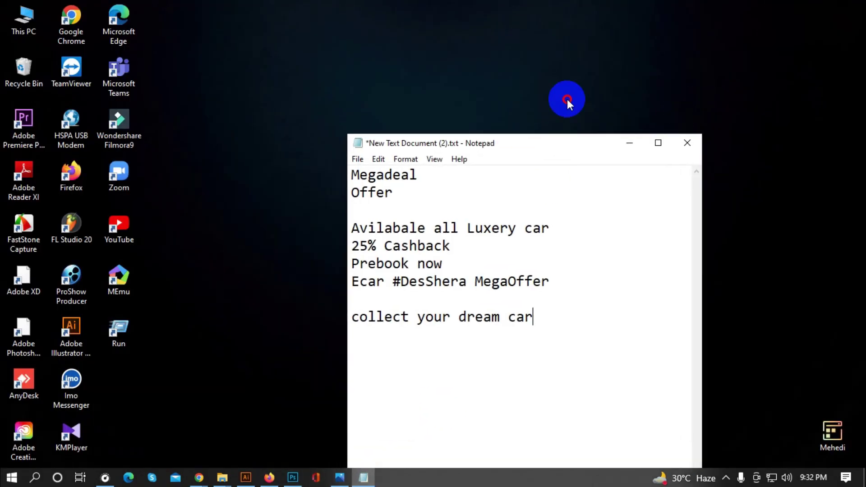
pyautogui.click(293, 477)
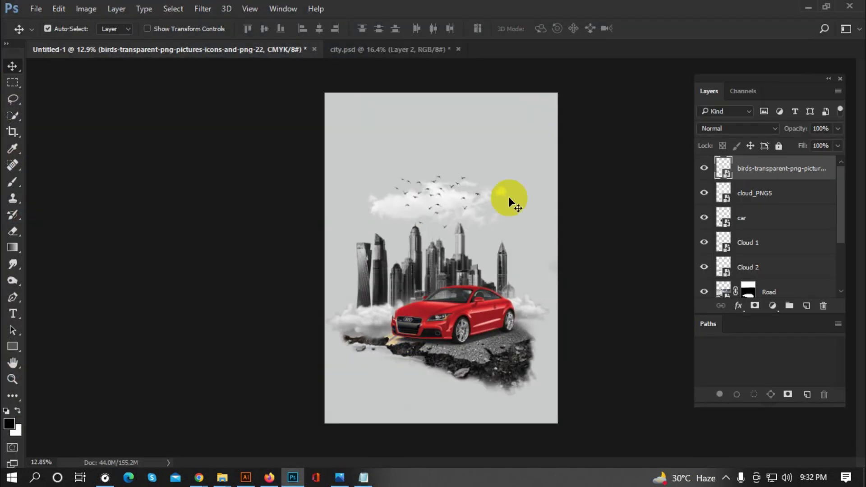
# Put the notes away and pan the poster to show the empty sky above the birds.
pyautogui.scroll(1, 415, 149)
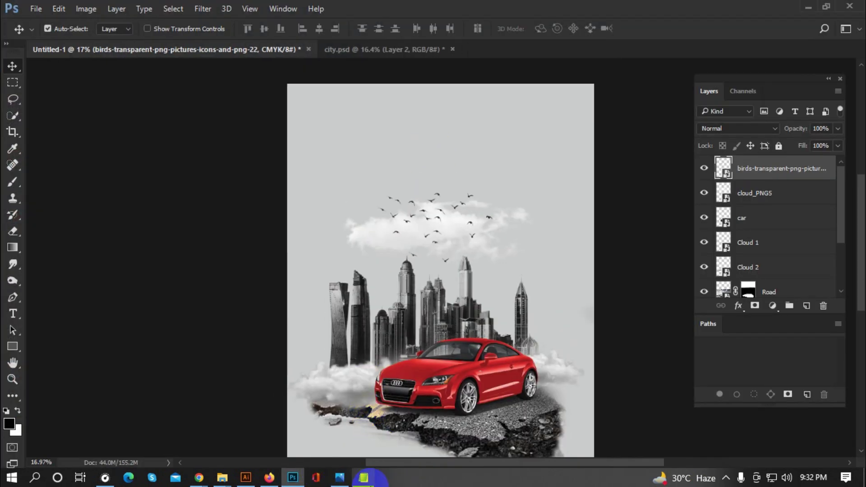
pyautogui.click(364, 477)
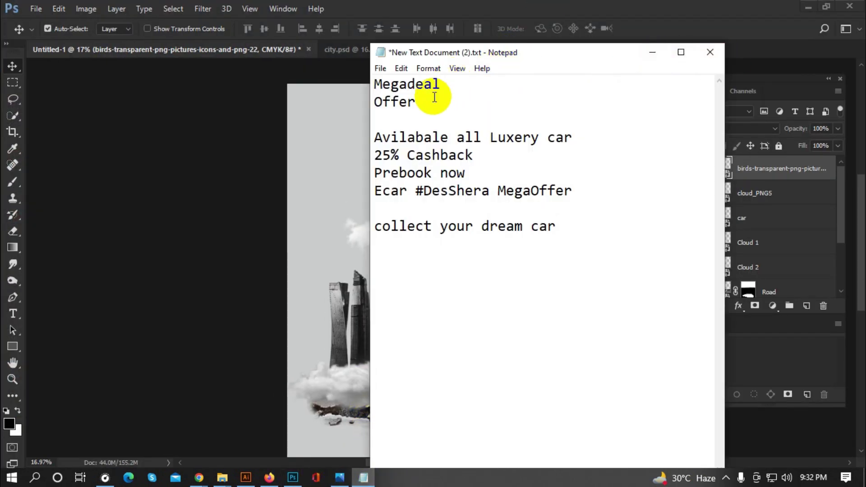
pyautogui.click(651, 39)
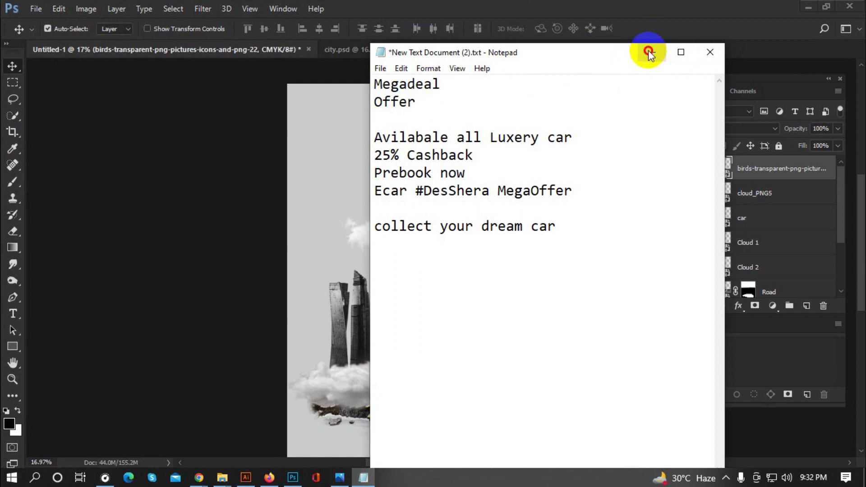
pyautogui.click(649, 54)
pyautogui.scroll(2, 465, 129)
pyautogui.scroll(-1, 413, 132)
pyautogui.scroll(2, 447, 72)
pyautogui.scroll(1, 437, 110)
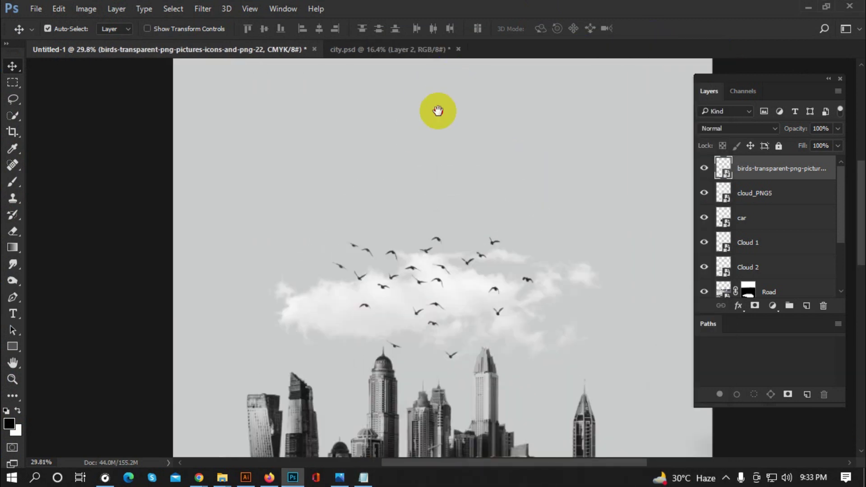
pyautogui.moveTo(437, 110); pyautogui.dragTo(28, 302)
# Copy the word Megadeal from the notes and return to the poster.
pyautogui.click(366, 464)
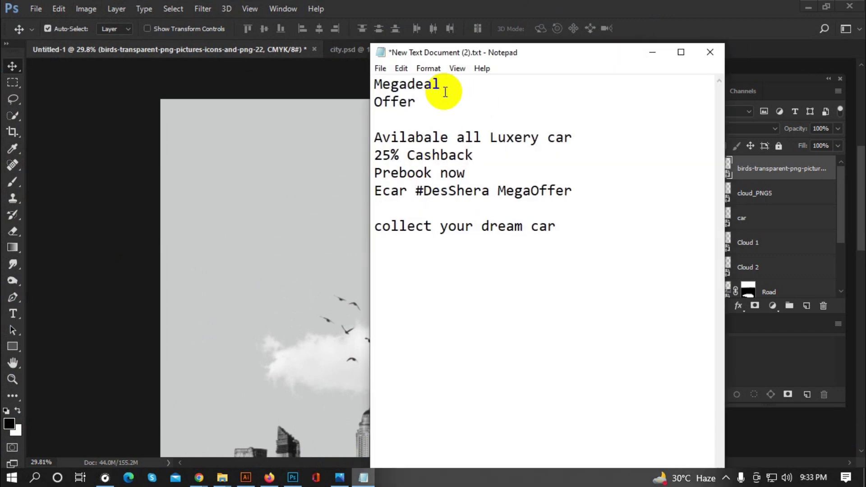
pyautogui.doubleClick(367, 88)
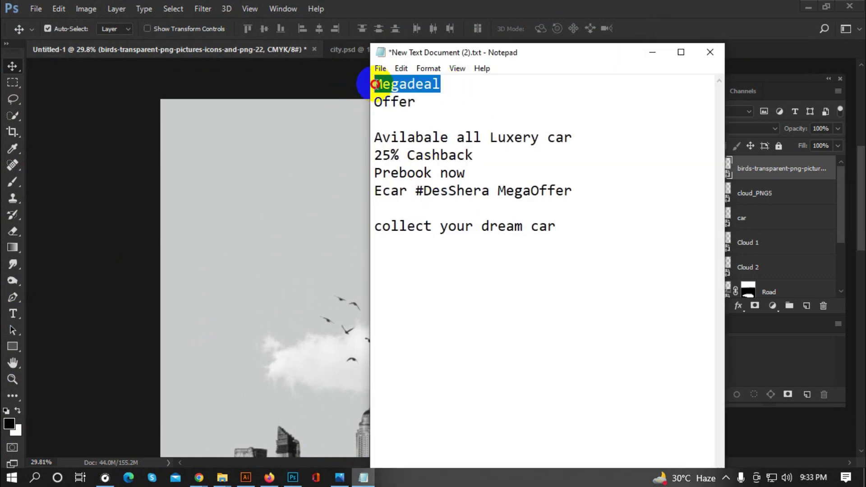
pyautogui.click(654, 54)
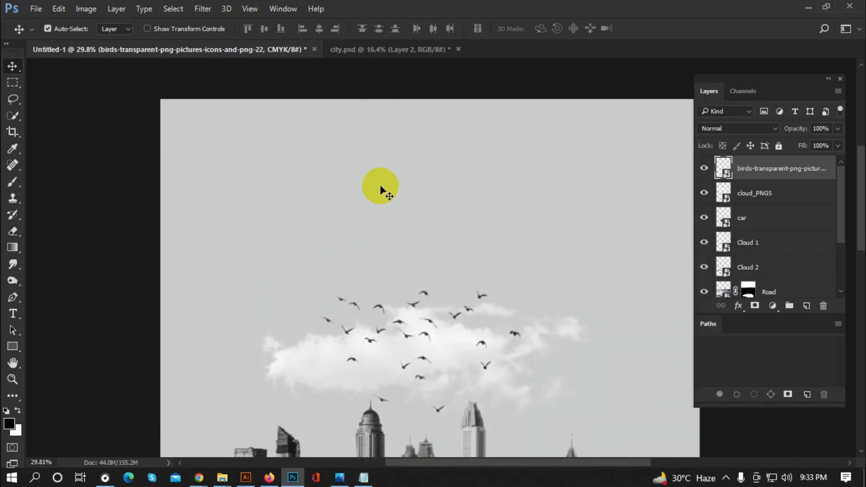
# Paste Megadeal as a text layer in the sky and enlarge it into a headline.
pyautogui.click(17, 317)
pyautogui.scroll(2, 464, 236)
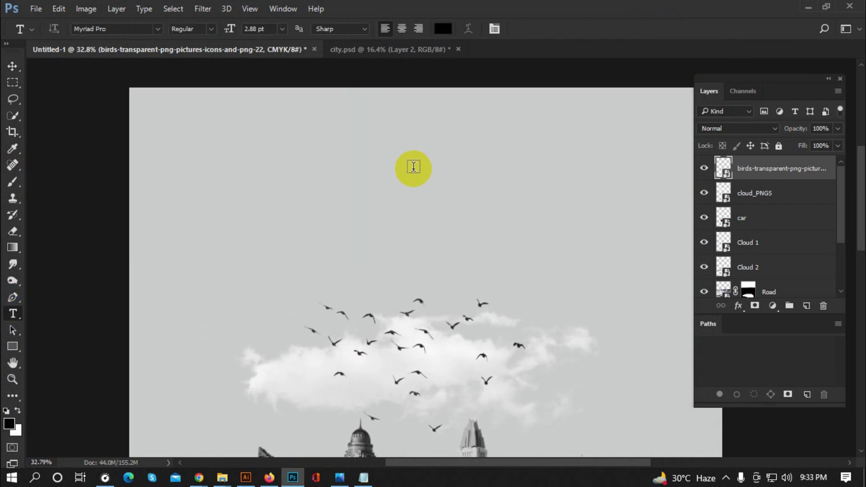
pyautogui.click(384, 164)
pyautogui.hotkey('ctrl', 'v')
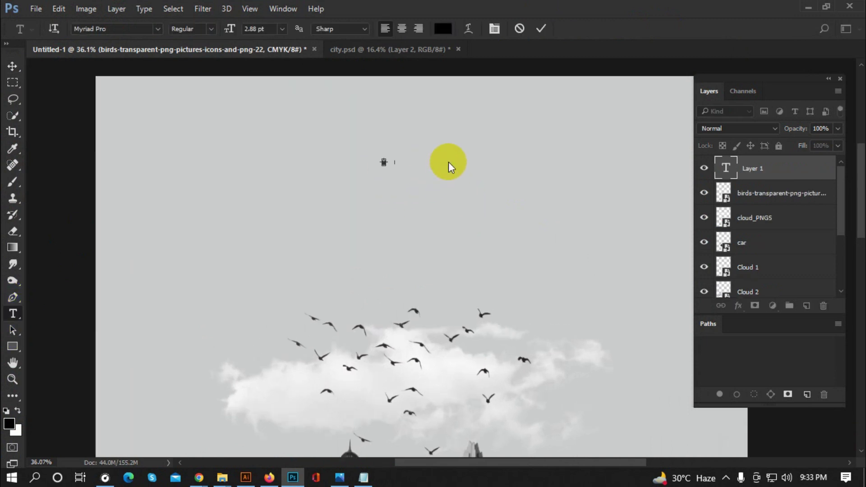
pyautogui.click(14, 68)
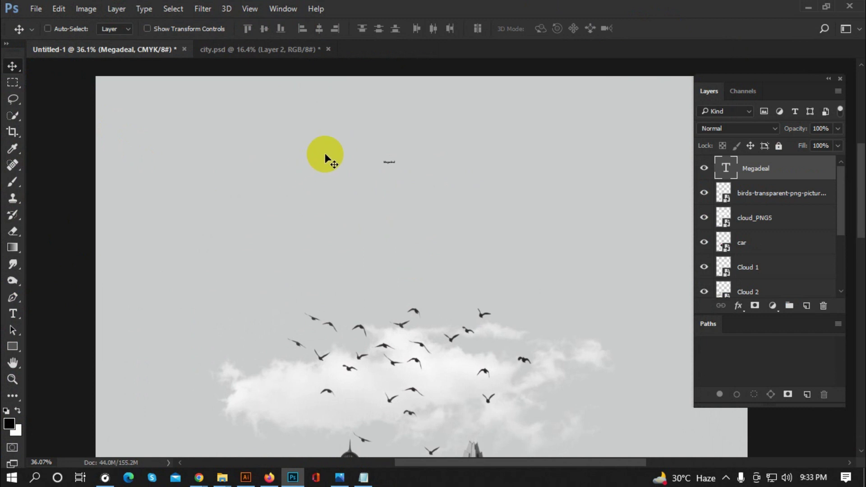
pyautogui.hotkey('ctrl', 't')
pyautogui.moveTo(395, 160); pyautogui.dragTo(485, 137)
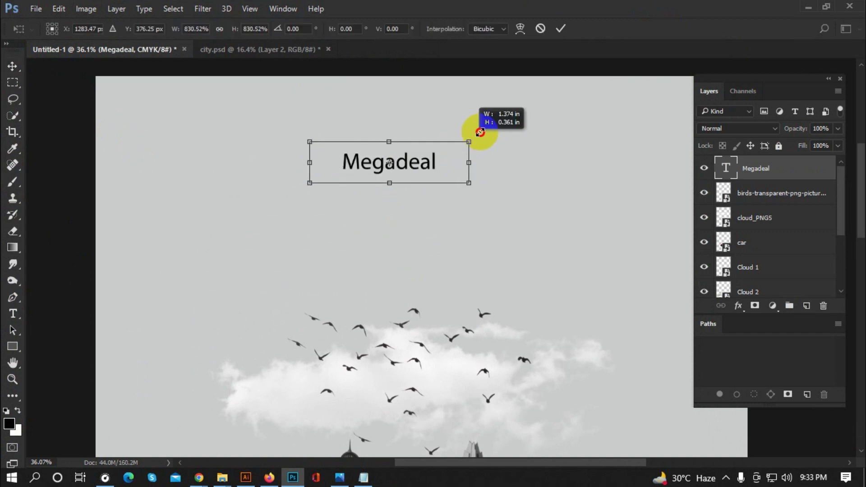
pyautogui.click(562, 30)
# Set the Megadeal headline font to Angilla Tattoo.
pyautogui.doubleClick(725, 168)
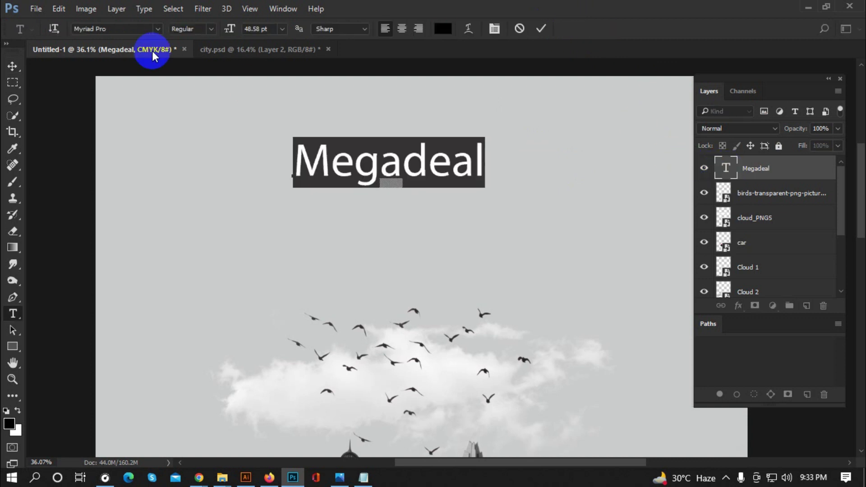
pyautogui.click(155, 29)
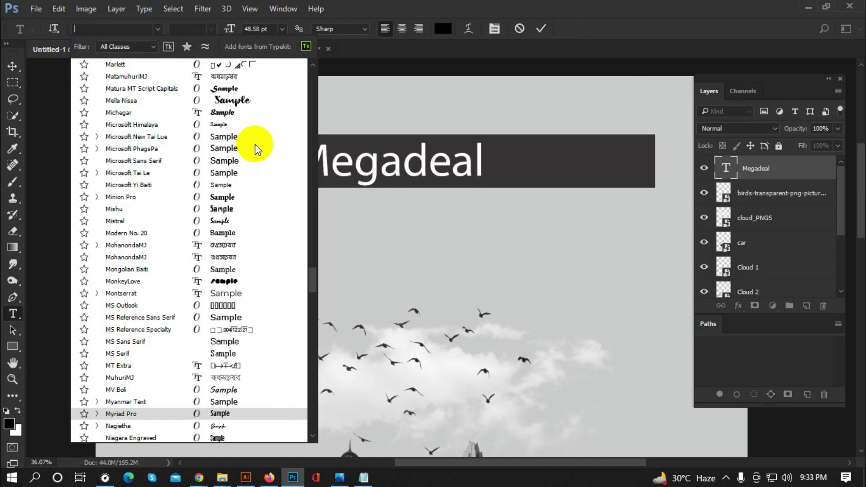
pyautogui.moveTo(312, 280); pyautogui.dragTo(313, 65)
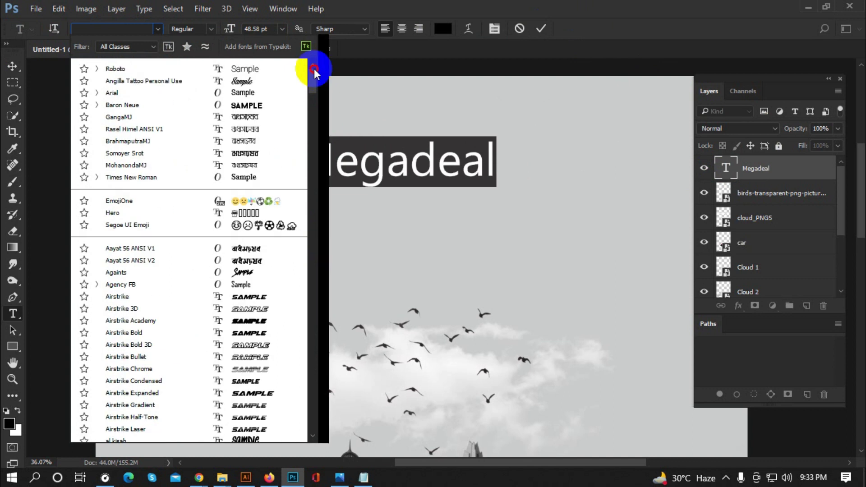
pyautogui.click(244, 82)
pyautogui.click(543, 28)
pyautogui.press('v')
# Enlarge the script headline slightly and centre it above the bird flock.
pyautogui.keyDown('alt'); pyautogui.scroll(-3, 388, 208); pyautogui.keyUp('alt')
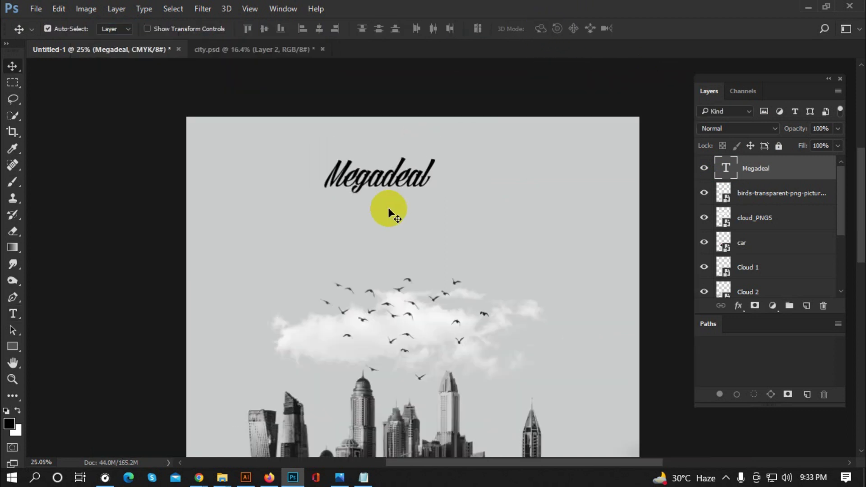
pyautogui.hotkey('ctrl', 't')
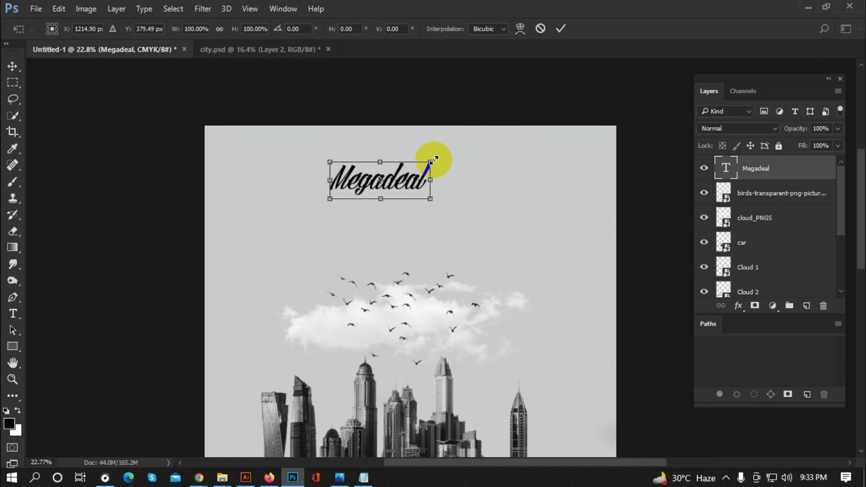
pyautogui.moveTo(430, 162); pyautogui.dragTo(448, 157)
pyautogui.keyDown('alt'); pyautogui.scroll(-1, 339, 193); pyautogui.keyUp('alt')
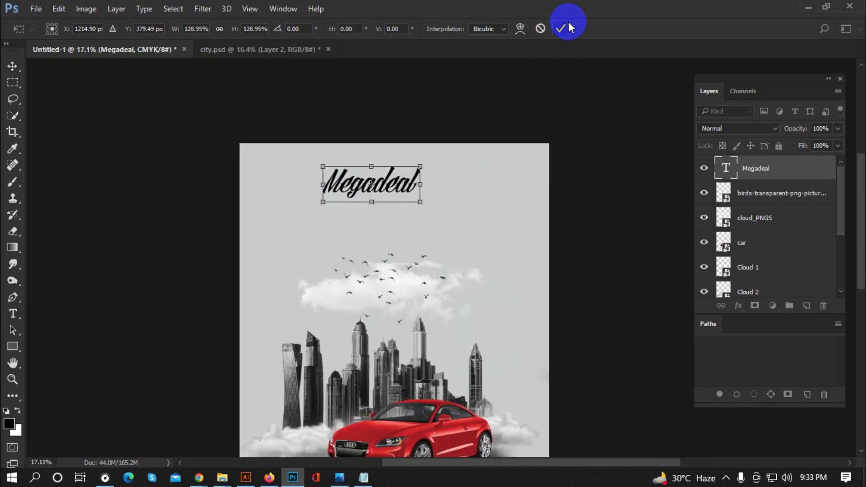
pyautogui.press('Return')
pyautogui.keyDown('alt'); pyautogui.scroll(1, 422, 178); pyautogui.keyUp('alt')
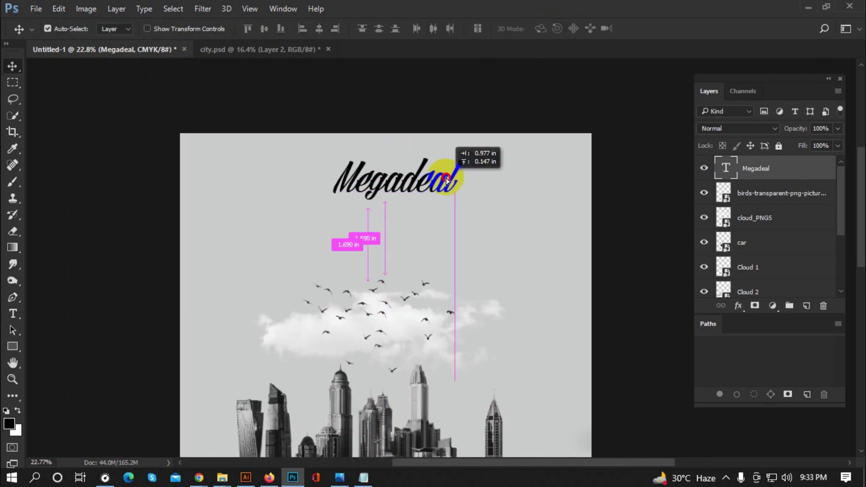
pyautogui.moveTo(402, 185); pyautogui.dragTo(465, 157)
pyautogui.keyDown('alt'); pyautogui.scroll(-1, 446, 234); pyautogui.keyUp('alt')
pyautogui.hotkey('ctrl', 't')
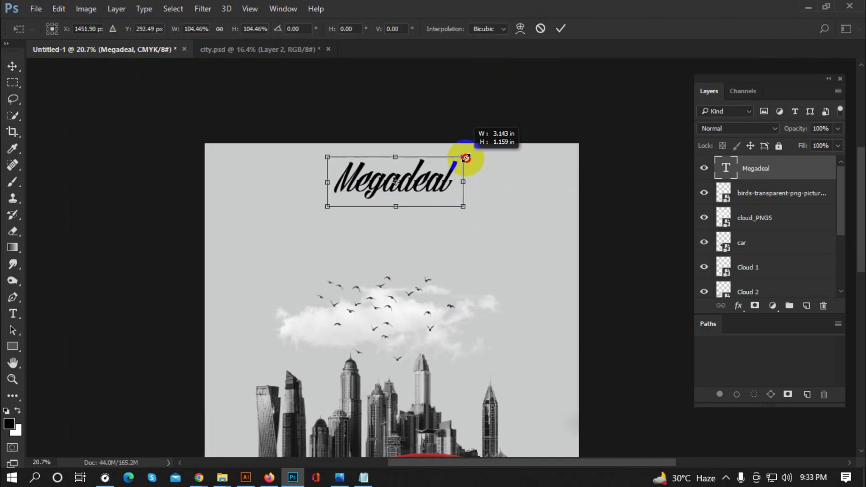
pyautogui.click(561, 28)
pyautogui.keyDown('alt'); pyautogui.scroll(2, 421, 232); pyautogui.keyUp('alt')
pyautogui.keyDown('alt'); pyautogui.scroll(1, 415, 154); pyautogui.keyUp('alt')
# Recolour the Megadeal headline text to dark grey #484848 in the Color Picker.
pyautogui.click(731, 173)
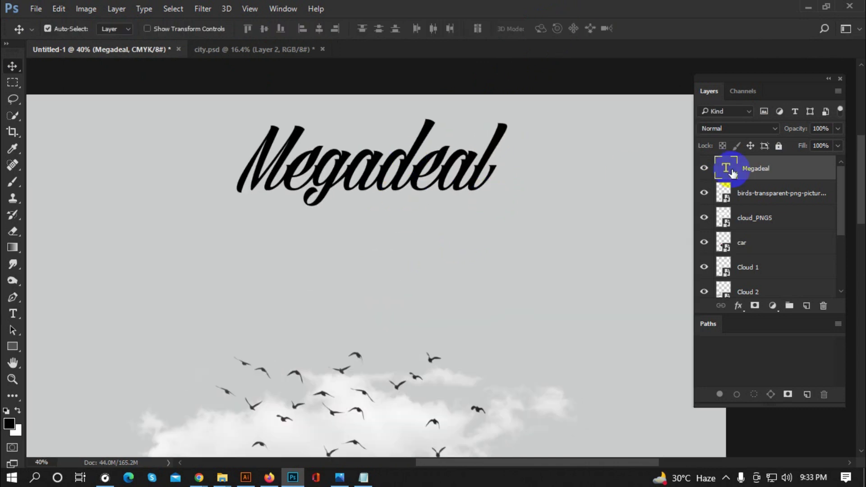
pyautogui.doubleClick(722, 167)
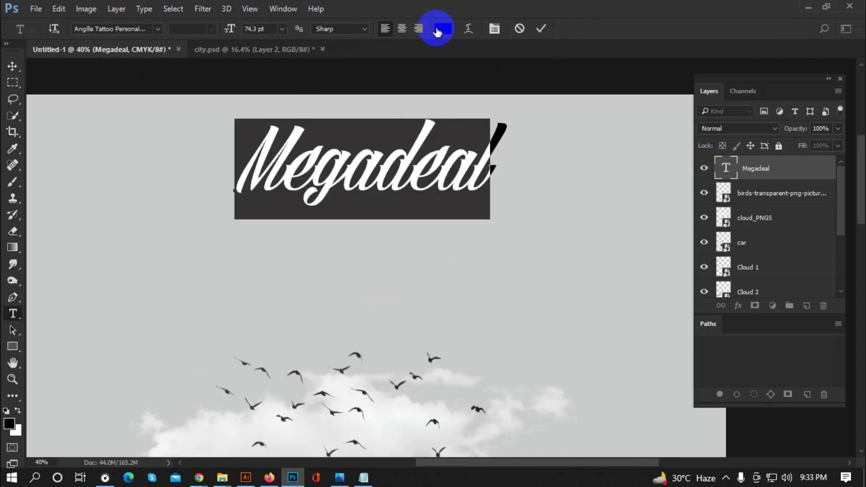
pyautogui.click(441, 29)
pyautogui.click(517, 213)
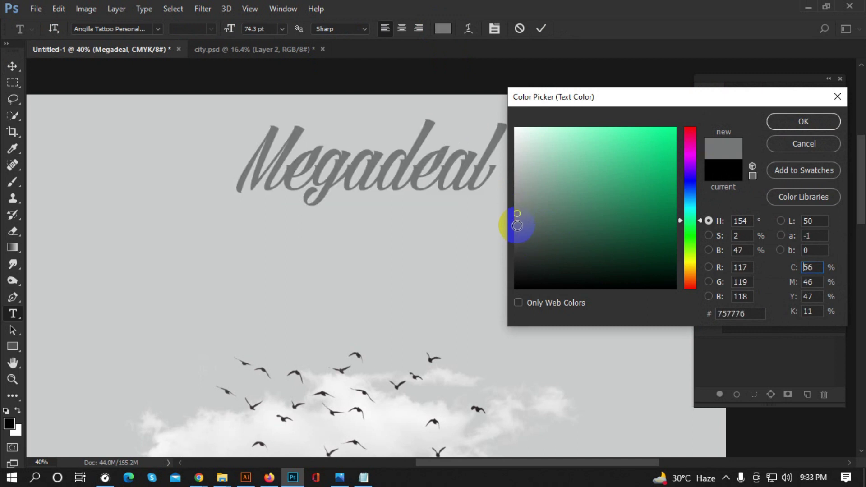
pyautogui.moveTo(516, 214); pyautogui.dragTo(516, 247)
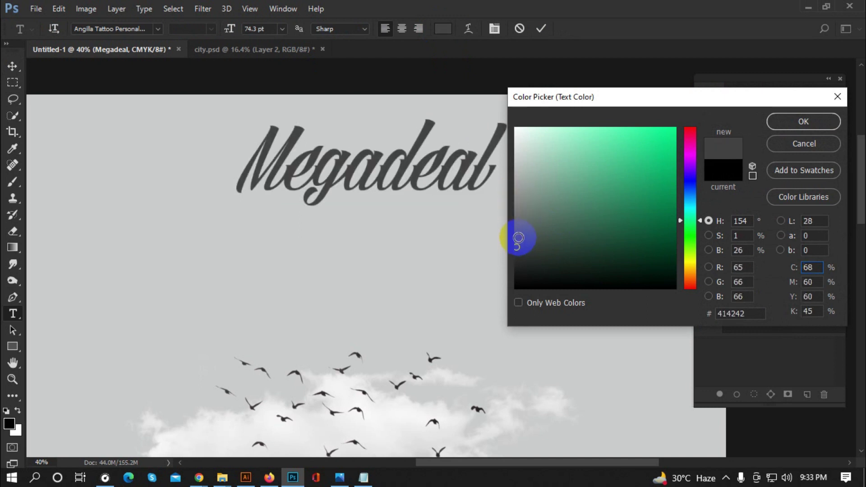
pyautogui.click(514, 237)
pyautogui.click(515, 244)
pyautogui.click(780, 122)
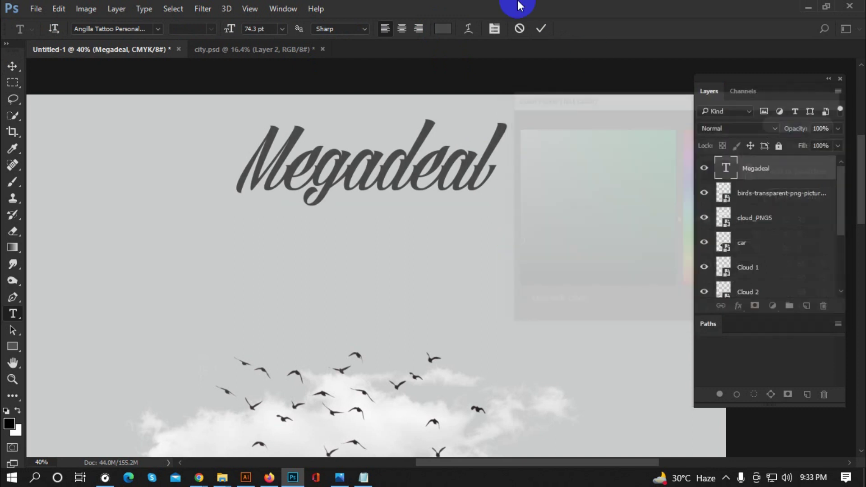
pyautogui.click(541, 29)
pyautogui.scroll(-1, 383, 167)
# Duplicate the Megadeal text and retype the copy as OFFER in Roboto Light.
pyautogui.scroll(1, 384, 167)
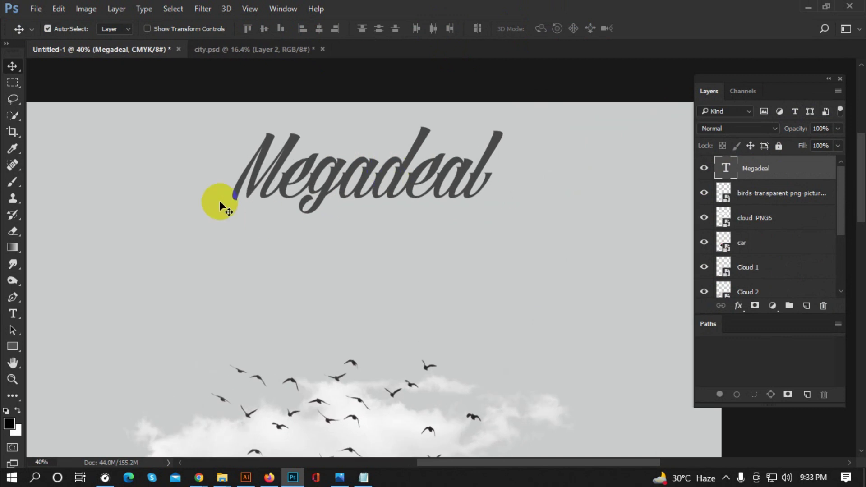
pyautogui.scroll(-2, 219, 200)
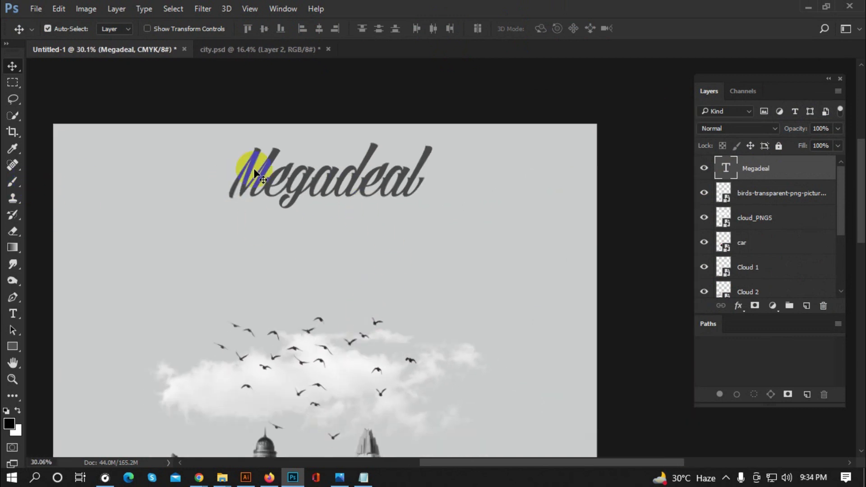
pyautogui.moveTo(354, 170); pyautogui.dragTo(355, 242)
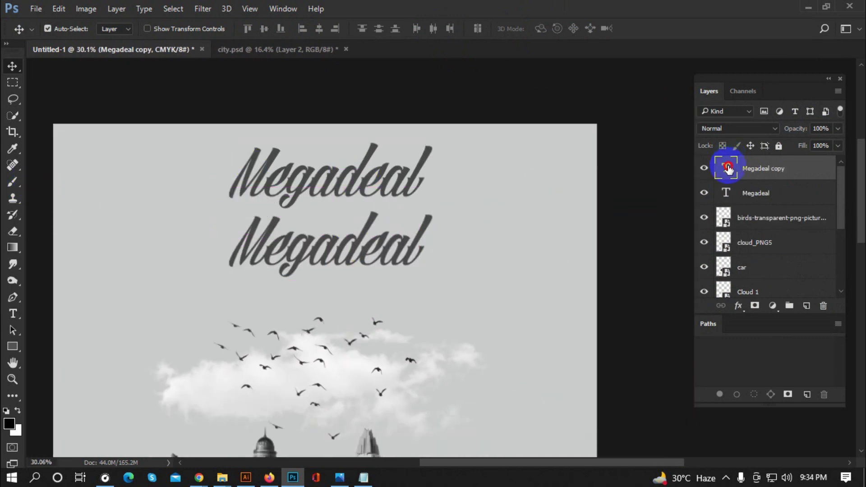
pyautogui.doubleClick(726, 167)
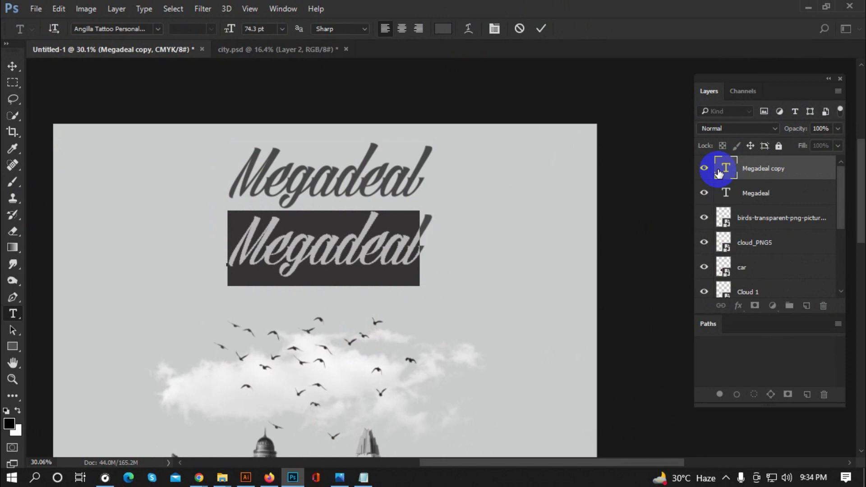
pyautogui.write('OFFER')
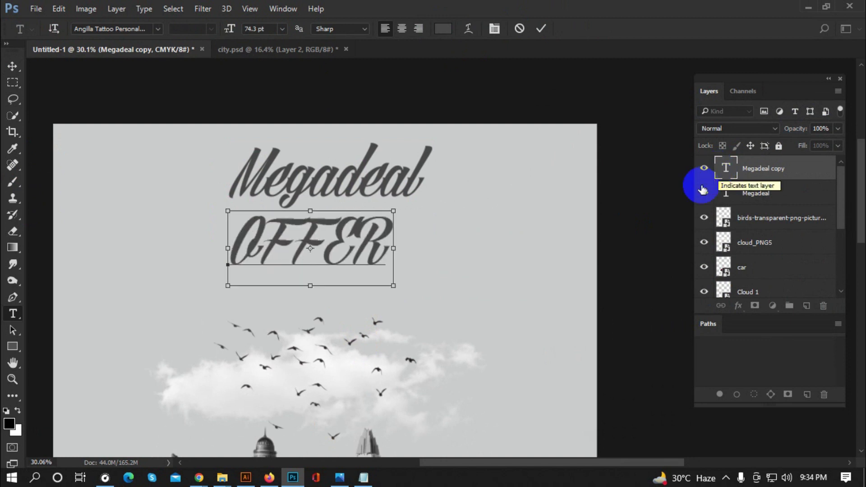
pyautogui.click(148, 28)
pyautogui.write('roboto')
pyautogui.click(145, 81)
pyautogui.hotkey('ctrl', 'Return')
# Shrink OFFER to a small size and place it just below Megadeal.
pyautogui.hotkey('ctrl', 't')
pyautogui.moveTo(411, 207); pyautogui.dragTo(332, 234)
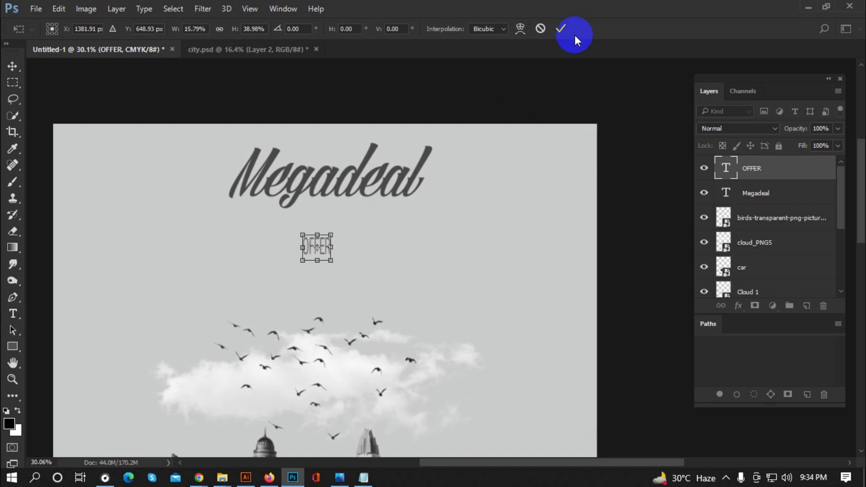
pyautogui.click(574, 37)
pyautogui.scroll(2, 448, 155)
pyautogui.moveTo(286, 257); pyautogui.dragTo(367, 227)
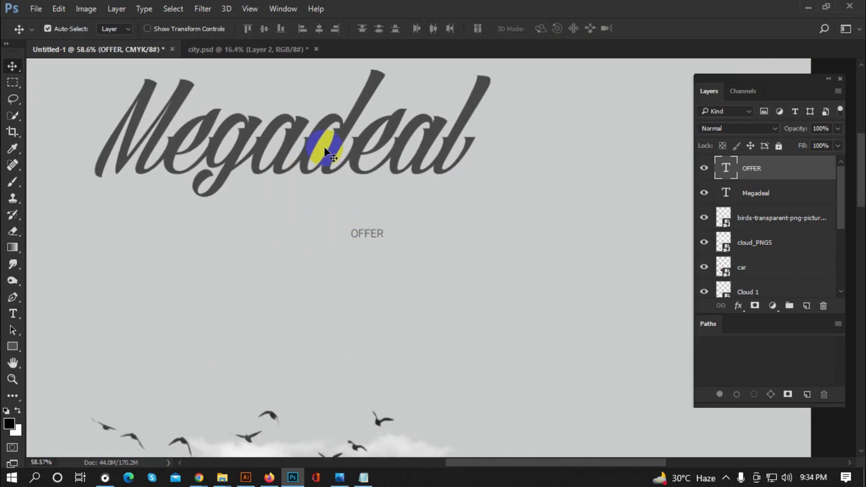
pyautogui.scroll(1, 324, 151)
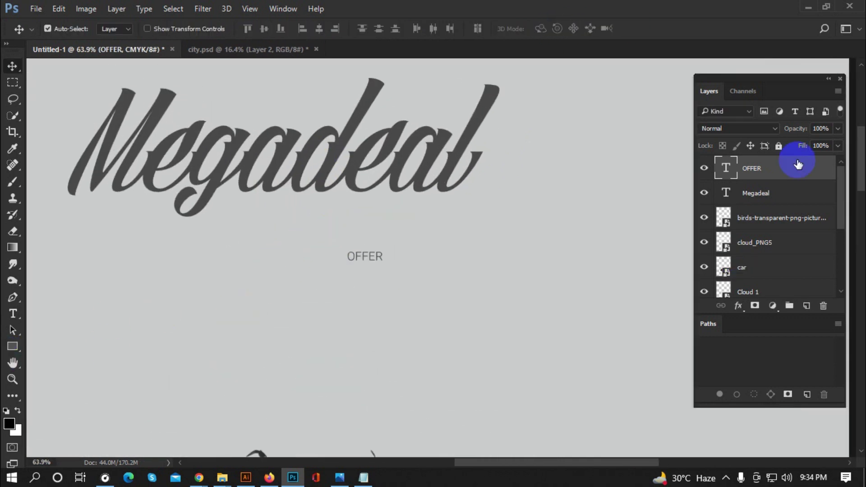
pyautogui.click(13, 346)
# Draw a small rectangle under Megadeal with no stroke and a solid black fill.
pyautogui.scroll(2, 266, 149)
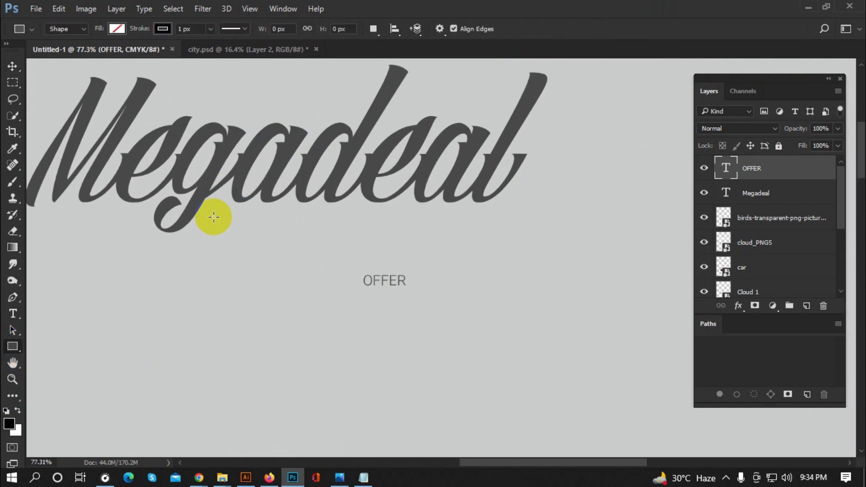
pyautogui.scroll(1, 213, 217)
pyautogui.moveTo(175, 206); pyautogui.dragTo(247, 230)
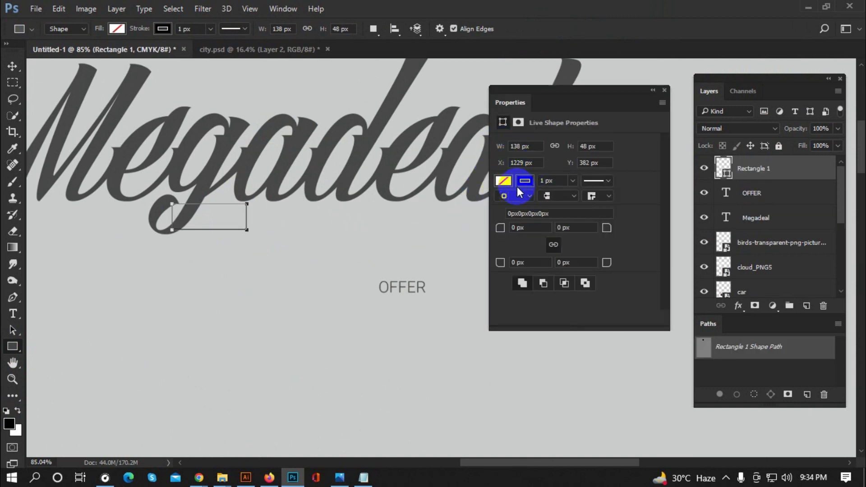
pyautogui.click(525, 182)
pyautogui.click(511, 206)
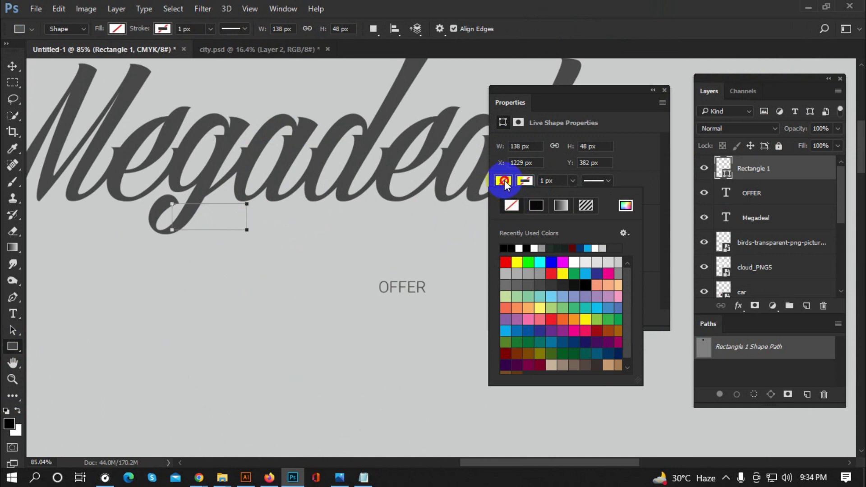
pyautogui.click(537, 206)
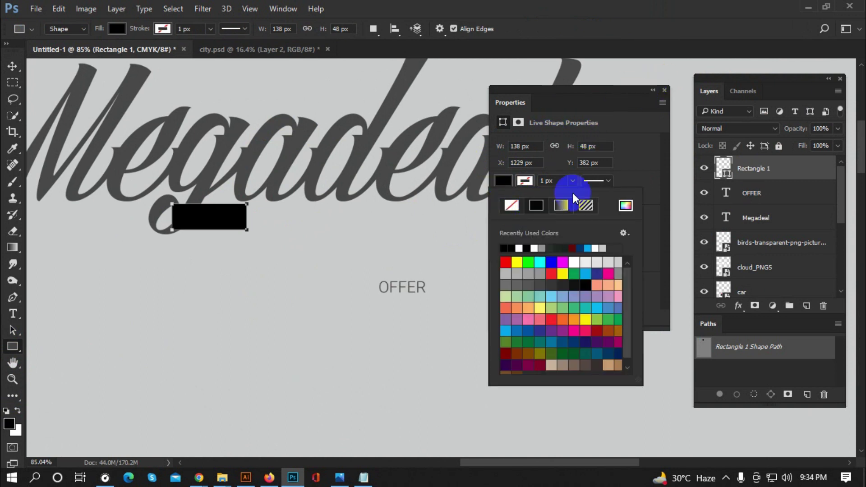
pyautogui.click(644, 155)
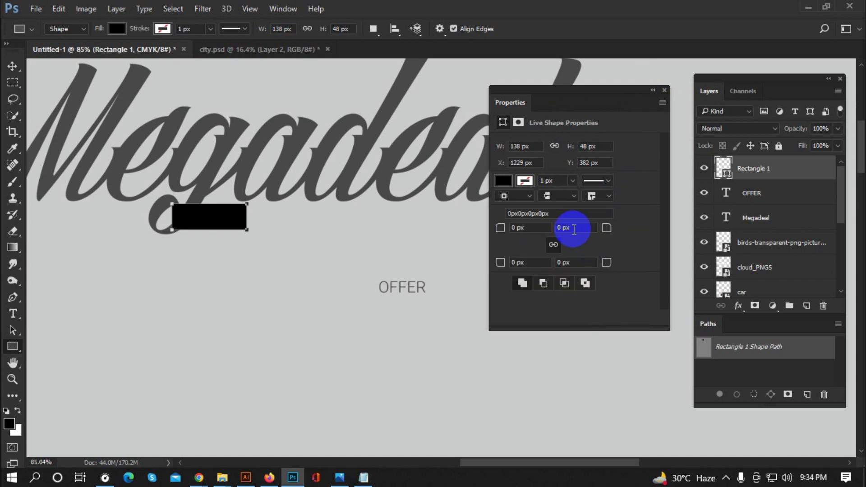
# Round the bar's top-right and bottom-right corners and shift it right under Megadeal.
pyautogui.moveTo(603, 230); pyautogui.dragTo(525, 230)
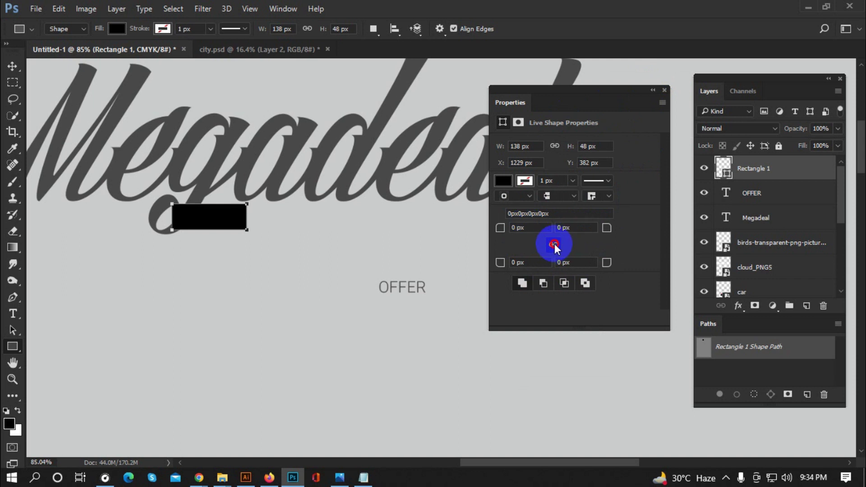
pyautogui.moveTo(599, 229); pyautogui.dragTo(572, 228)
pyautogui.write('30')
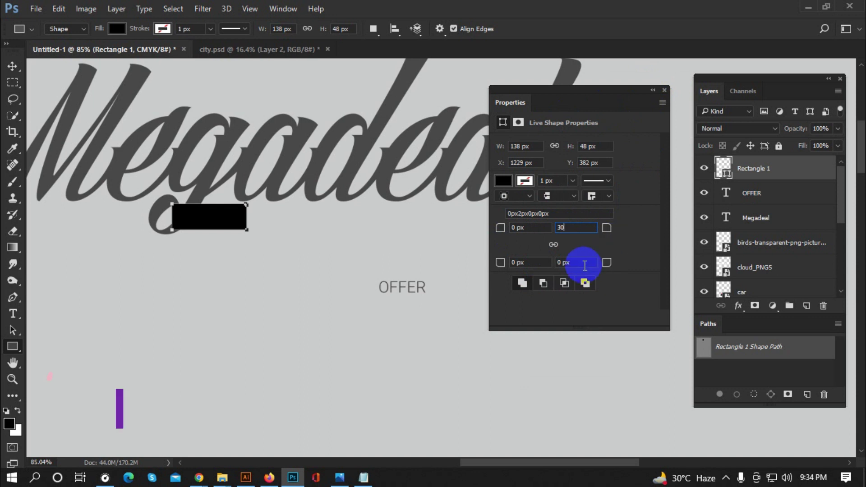
pyautogui.press('Tab')
pyautogui.write('30')
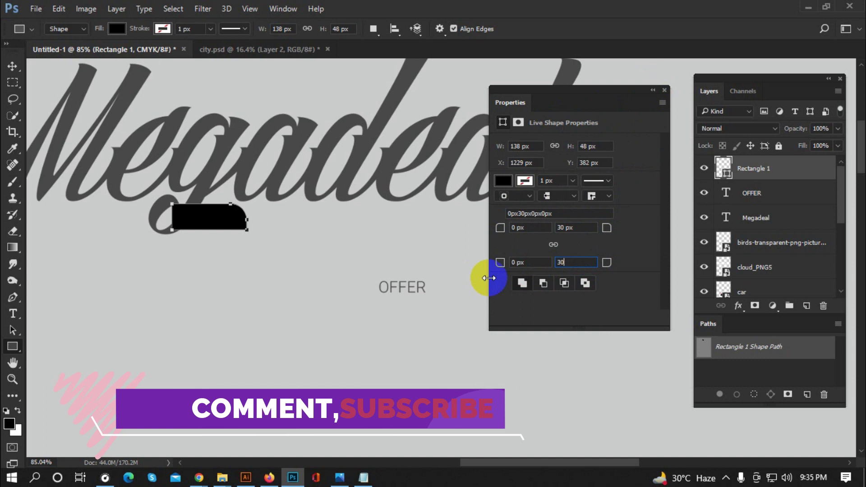
pyautogui.press('BackSpace')
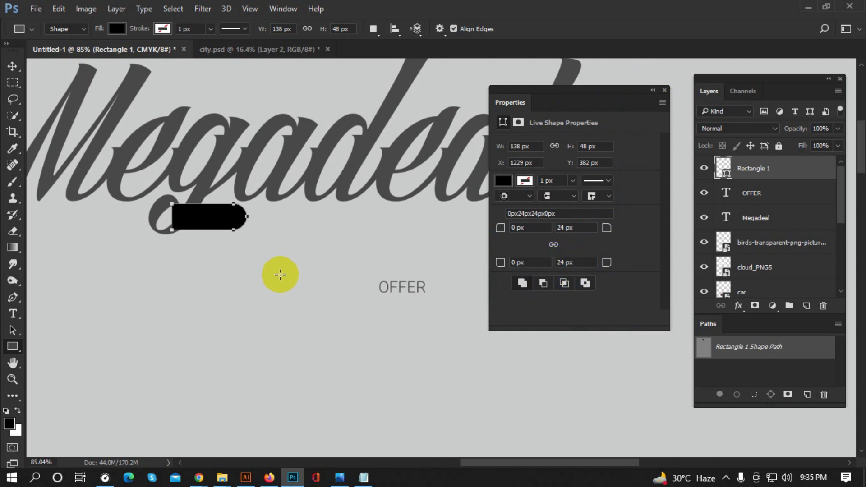
pyautogui.press('v')
pyautogui.moveTo(194, 216)
pyautogui.mouseDown()
pyautogui.moveTo(208, 216)
pyautogui.moveTo(199, 215)
pyautogui.mouseUp()
# Warp the bar's top-left corner to give it a slanted left end.
pyautogui.scroll(1, 180, 208)
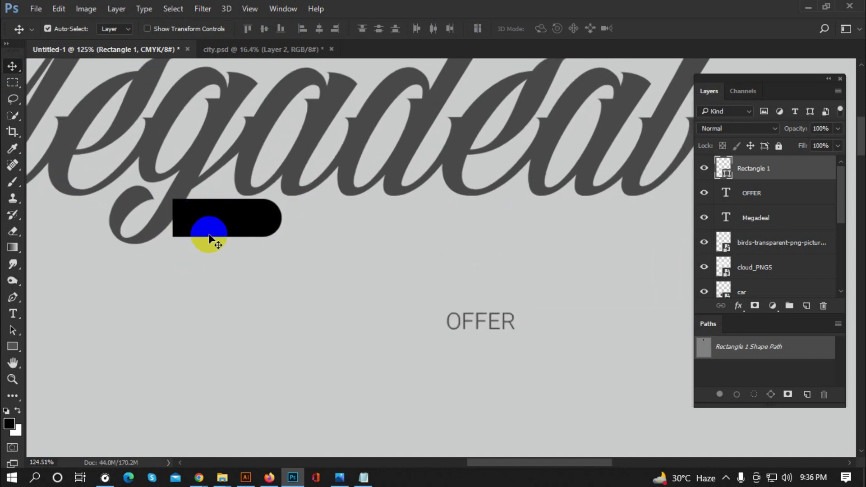
pyautogui.hotkey('ctrl', 't')
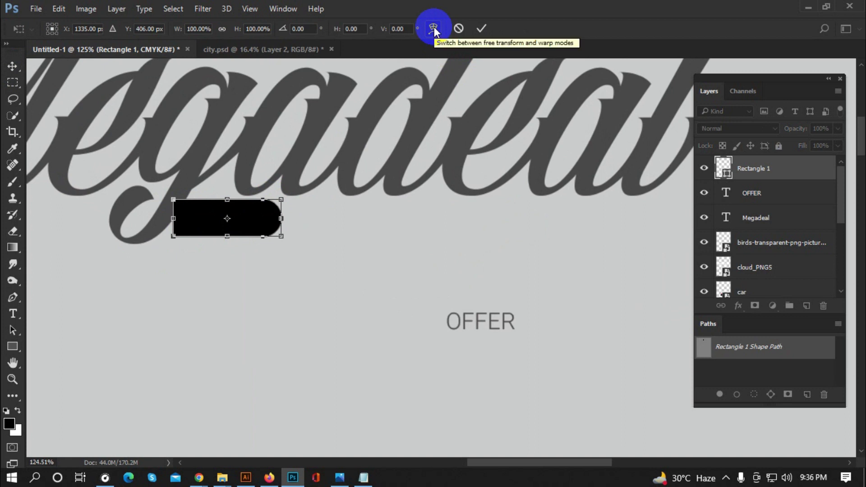
pyautogui.click(433, 29)
pyautogui.scroll(1, 155, 262)
pyautogui.moveTo(178, 192); pyautogui.dragTo(201, 193)
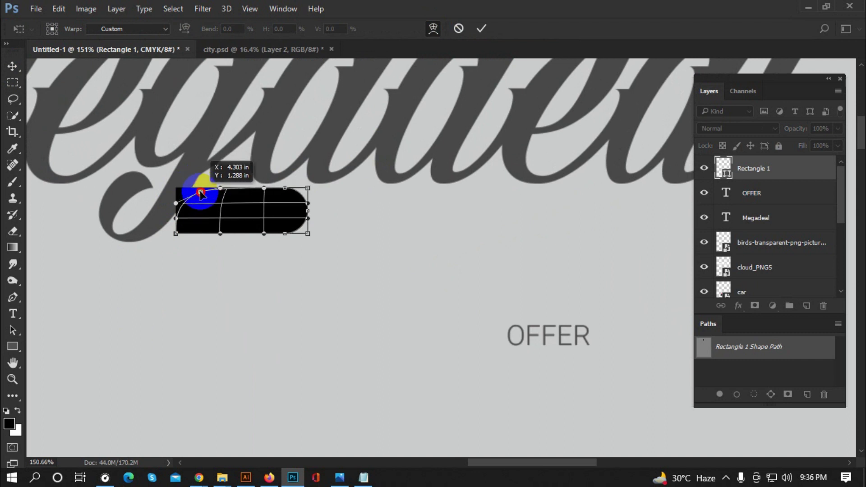
pyautogui.click(481, 28)
# Recolour the bar with the headline's dark grey and move OFFER beside it.
pyautogui.scroll(-1, 552, 92)
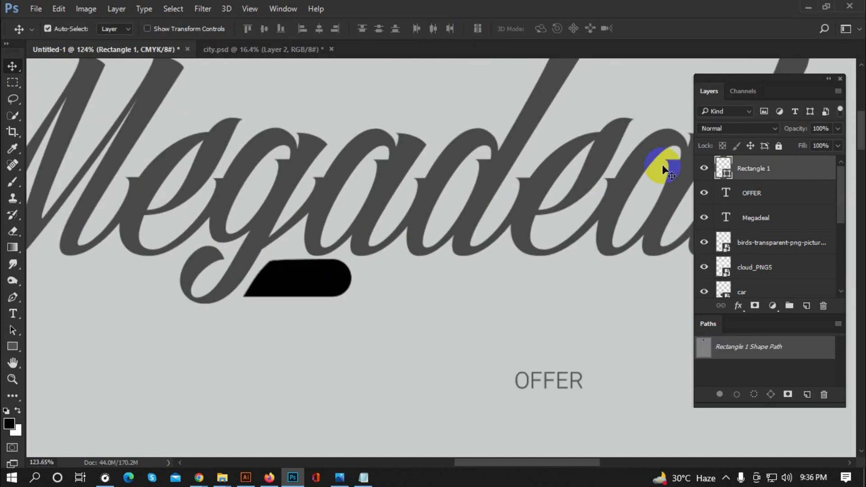
pyautogui.doubleClick(724, 167)
pyautogui.click(358, 157)
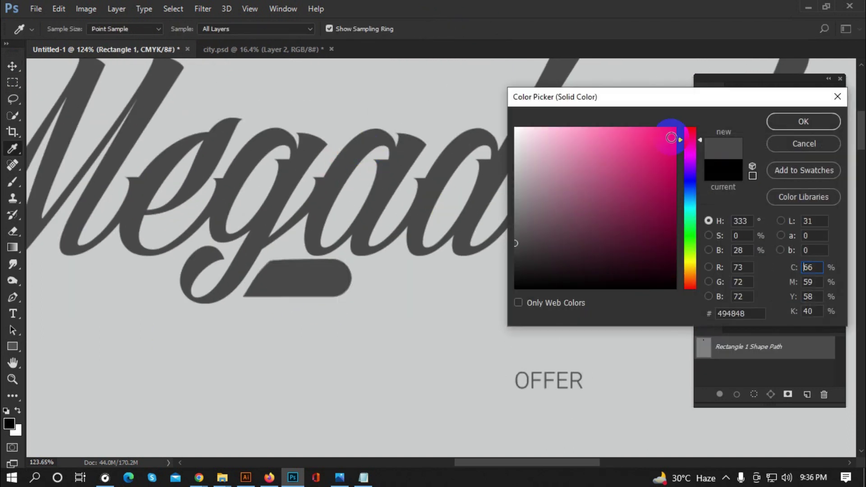
pyautogui.click(779, 123)
pyautogui.scroll(-2, 316, 189)
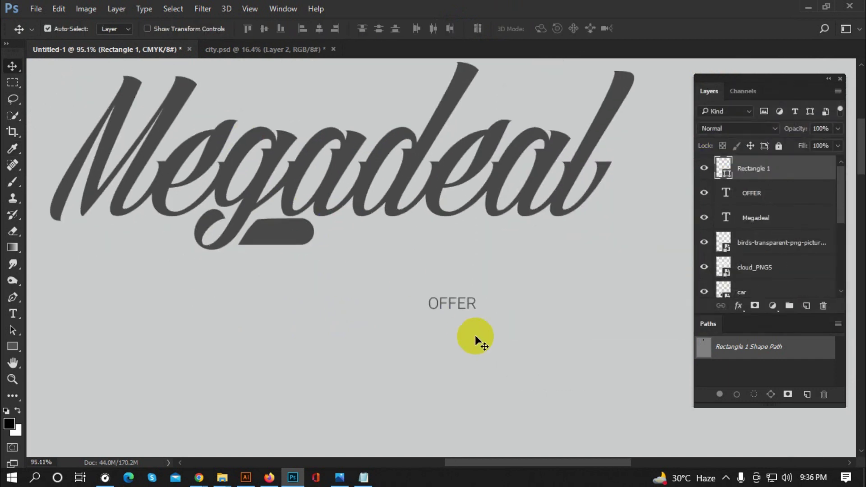
pyautogui.scroll(1, 458, 307)
pyautogui.moveTo(450, 302)
pyautogui.mouseDown()
pyautogui.moveTo(306, 228)
pyautogui.moveTo(308, 235)
pyautogui.mouseUp()
# Stack the OFFER layer above the badge shape and make its text white.
pyautogui.moveTo(740, 193); pyautogui.dragTo(743, 169)
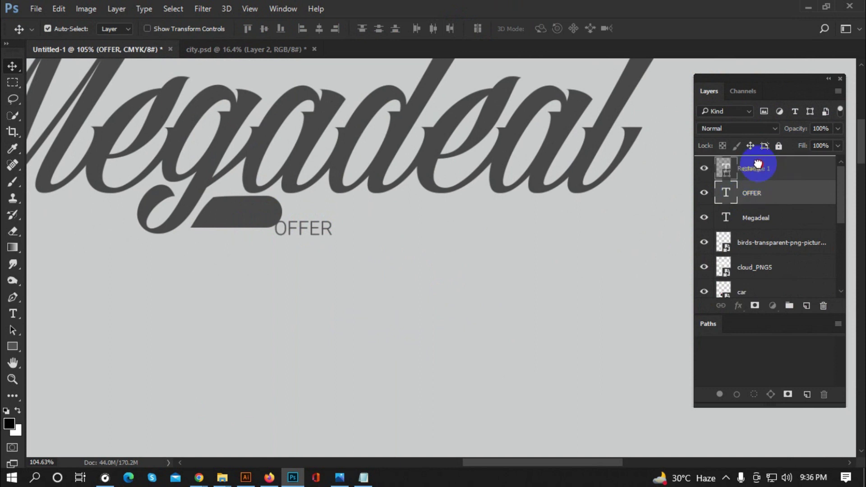
pyautogui.doubleClick(725, 167)
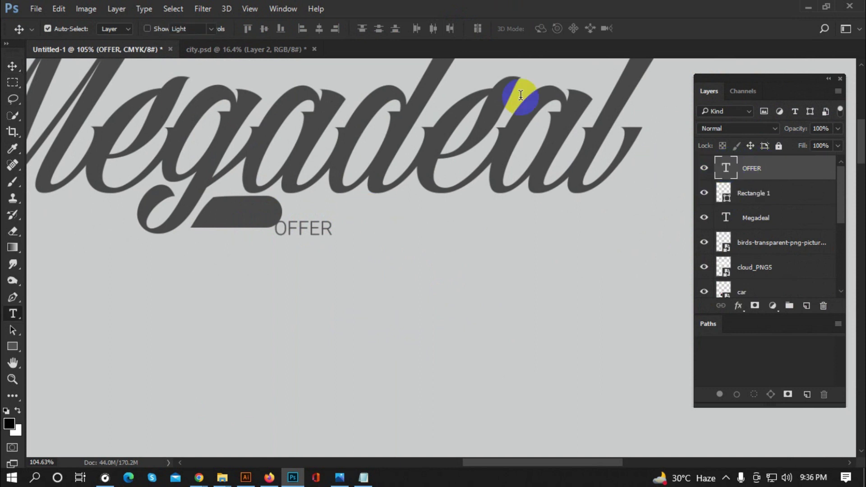
pyautogui.click(443, 28)
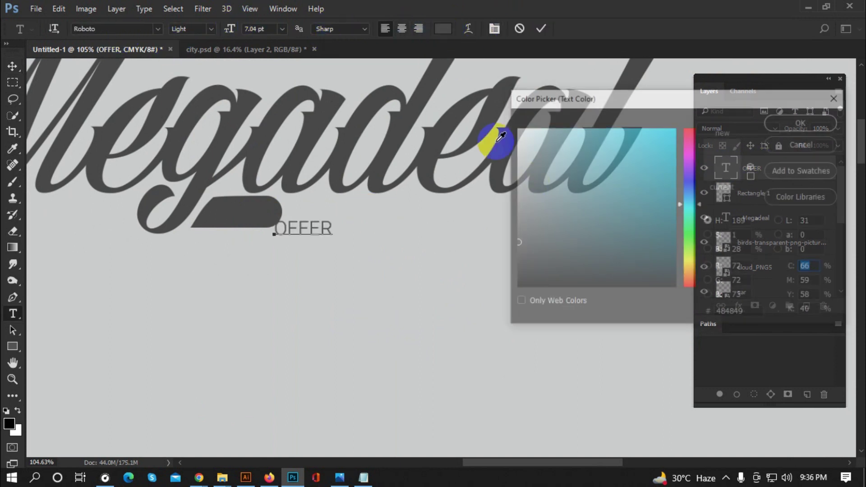
pyautogui.click(445, 120)
pyautogui.press('Return')
pyautogui.hotkey('ctrl', 'Return')
pyautogui.scroll(-3, 222, 228)
pyautogui.scroll(-3, 284, 267)
pyautogui.scroll(-2, 482, 276)
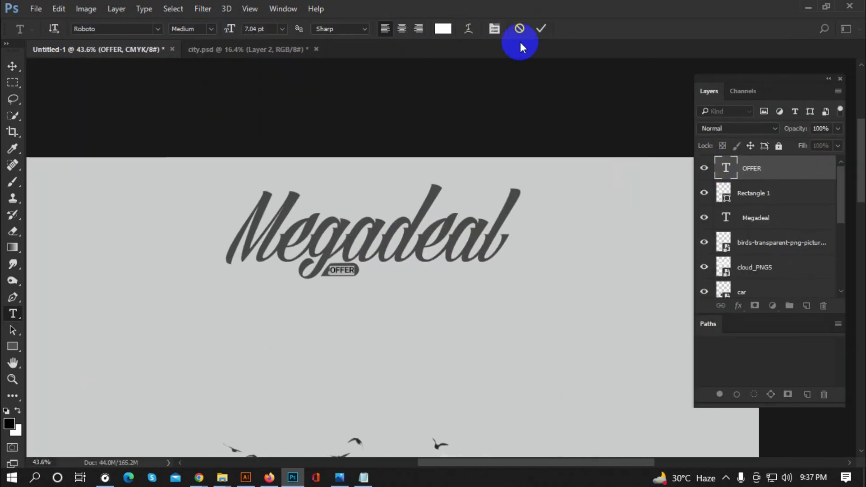
pyautogui.scroll(3, 336, 288)
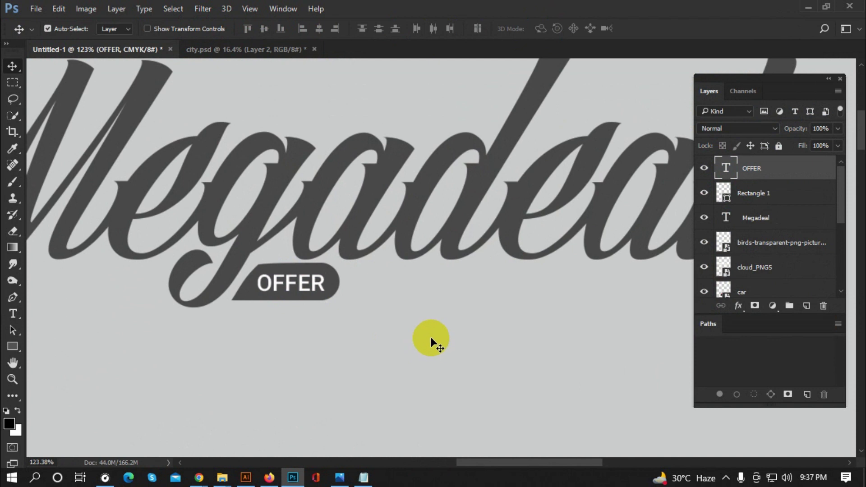
pyautogui.scroll(-1, 316, 310)
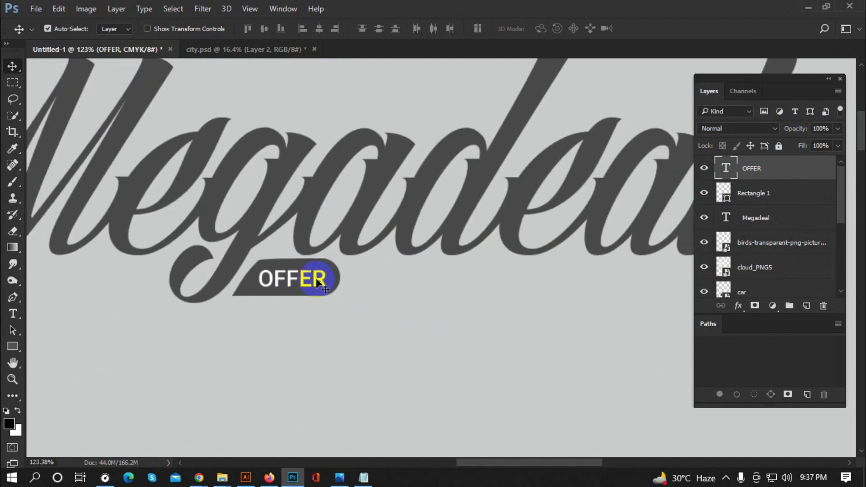
pyautogui.scroll(-1, 315, 278)
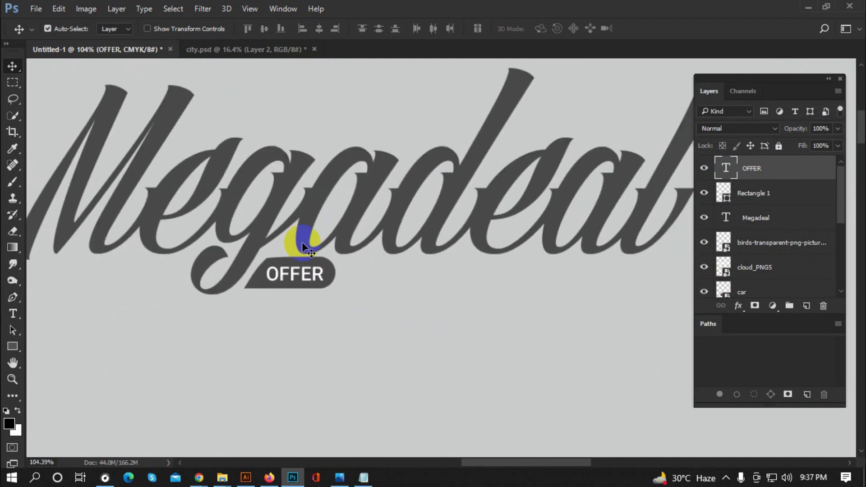
pyautogui.scroll(-5, 252, 261)
pyautogui.scroll(-1, 253, 261)
# Nudge the headline block down, then move Megadeal, badge and OFFER up together.
pyautogui.hotkey('ctrl', 't')
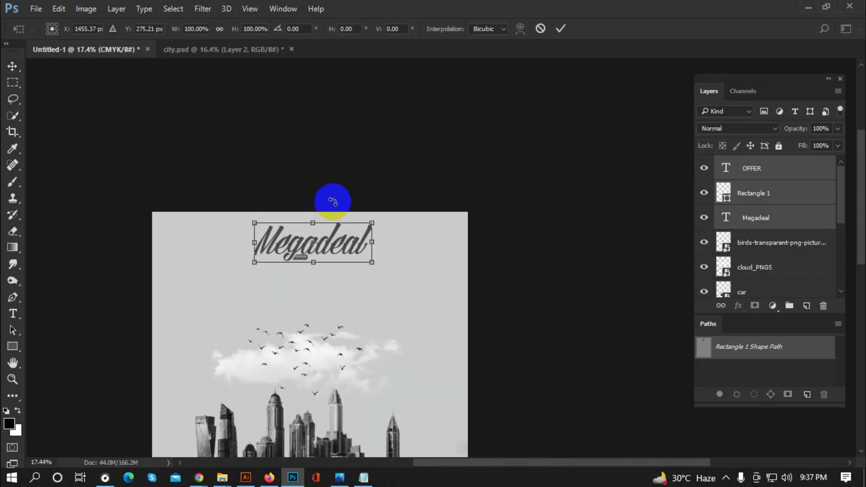
pyautogui.moveTo(354, 235); pyautogui.dragTo(355, 232)
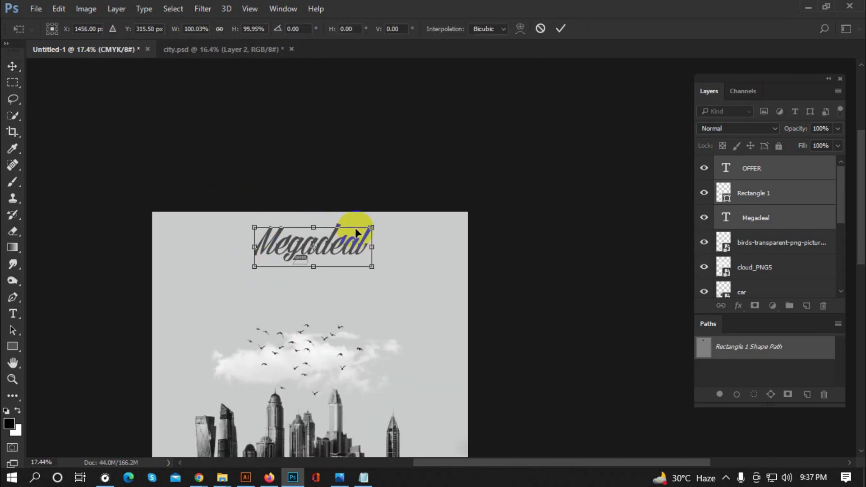
pyautogui.press('Down')
pyautogui.press('Down')
pyautogui.press('Down')
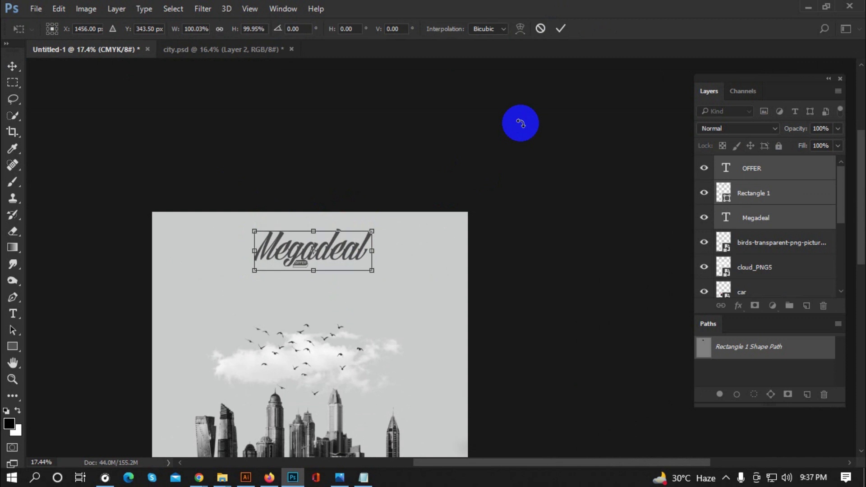
pyautogui.click(561, 27)
pyautogui.scroll(1, 480, 125)
pyautogui.moveTo(345, 78); pyautogui.dragTo(572, 146)
pyautogui.moveTo(412, 114); pyautogui.dragTo(414, 109)
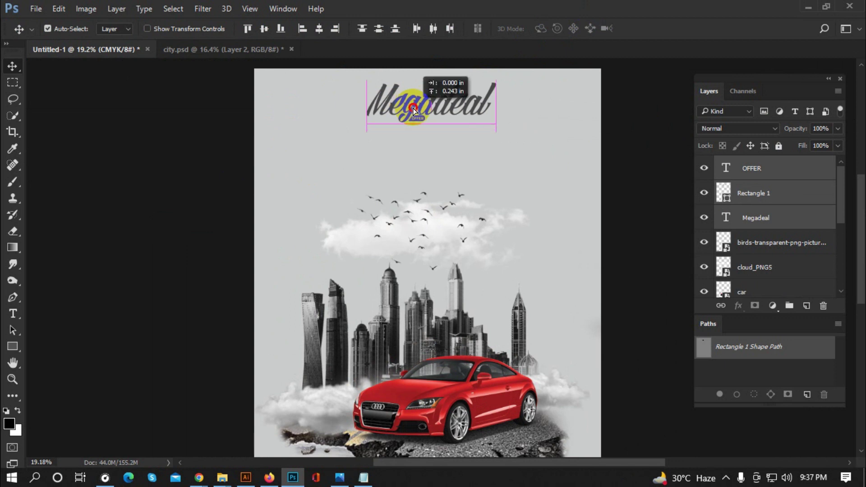
# Copy the 'Avilabale all Luxery car' line from Notepad and return to the poster.
pyautogui.click(363, 478)
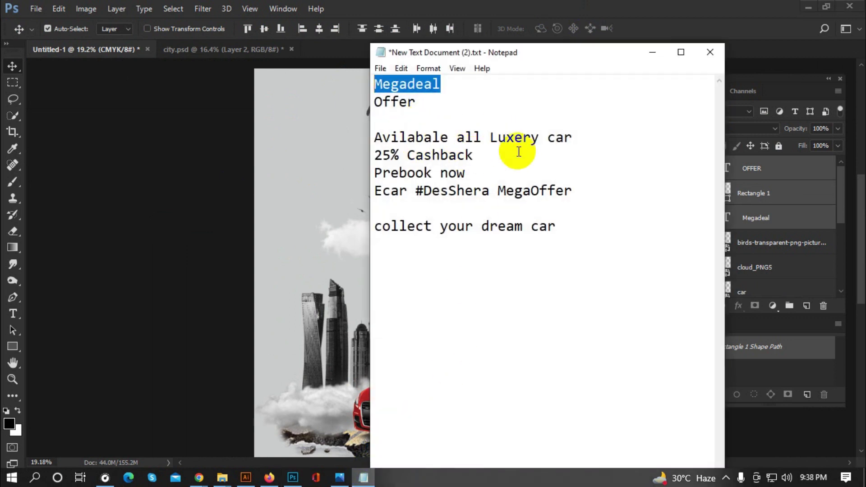
pyautogui.moveTo(573, 137); pyautogui.dragTo(381, 139)
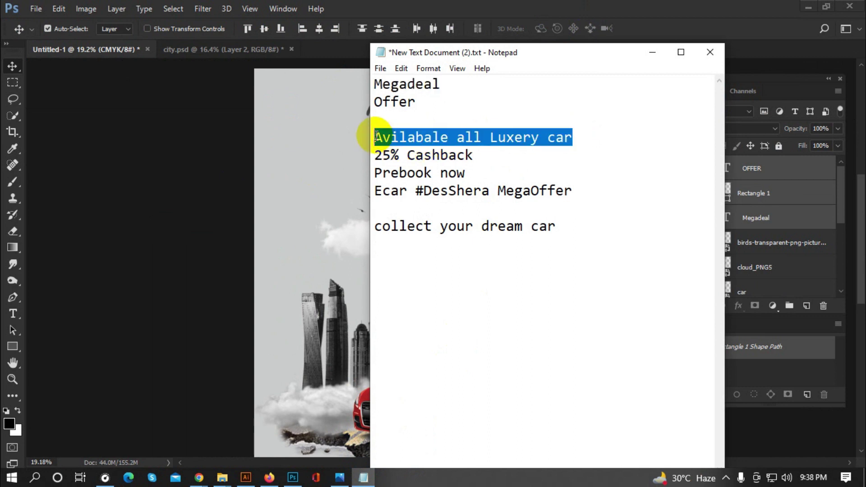
pyautogui.click(652, 52)
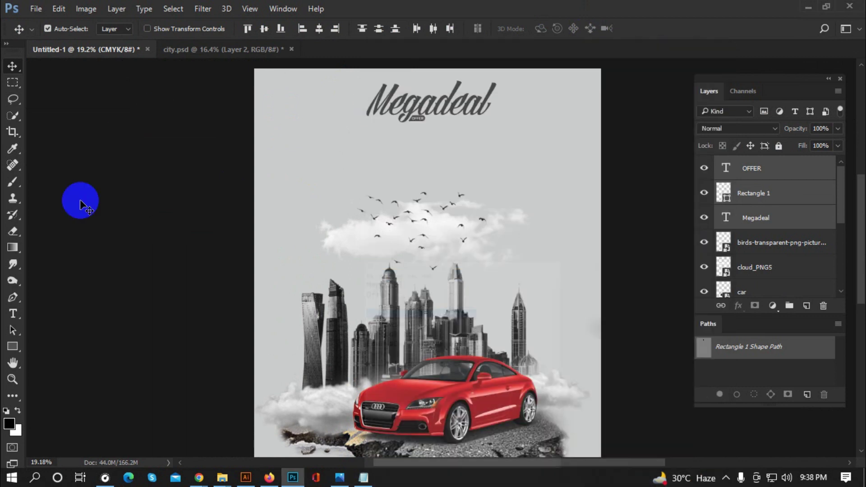
pyautogui.click(13, 317)
# Paste 'Avilabale all Luxery car' as a new text line and enlarge it.
pyautogui.scroll(2, 402, 103)
pyautogui.click(380, 167)
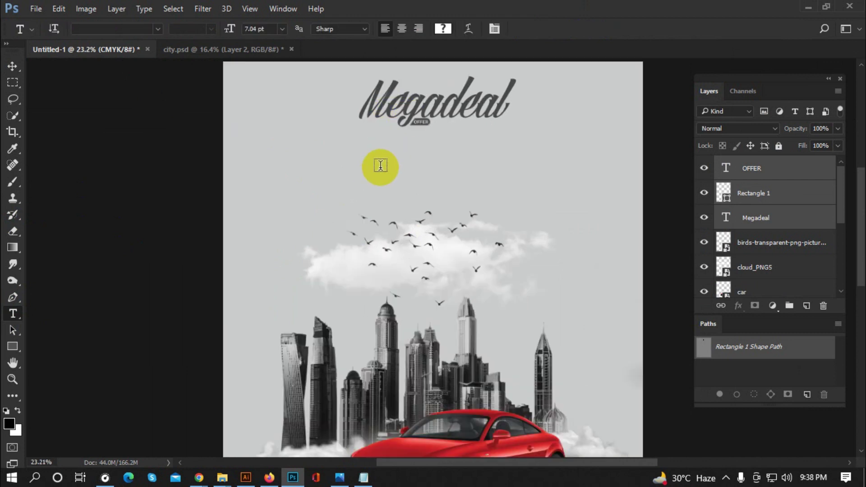
pyautogui.write('Avilabale all Luxery car')
pyautogui.click(13, 66)
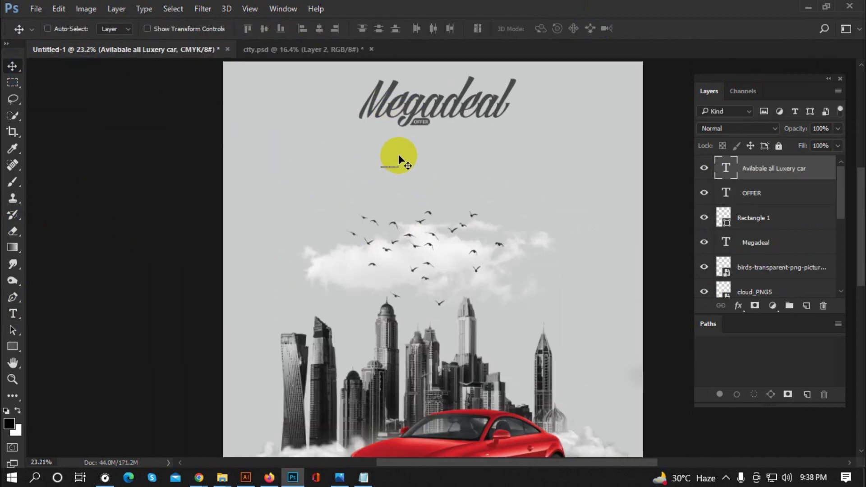
pyautogui.hotkey('ctrl', 't')
pyautogui.moveTo(398, 166); pyautogui.dragTo(472, 150)
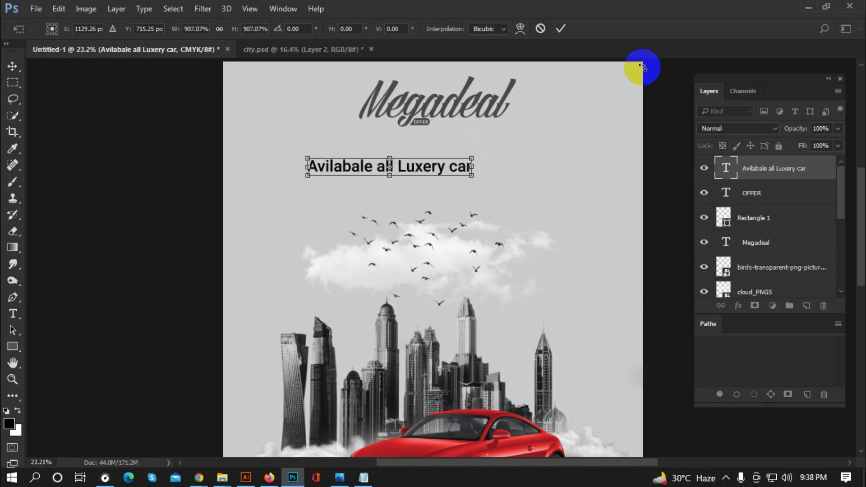
pyautogui.click(560, 29)
# Make the offer line Light weight and move it up under the headline.
pyautogui.doubleClick(725, 167)
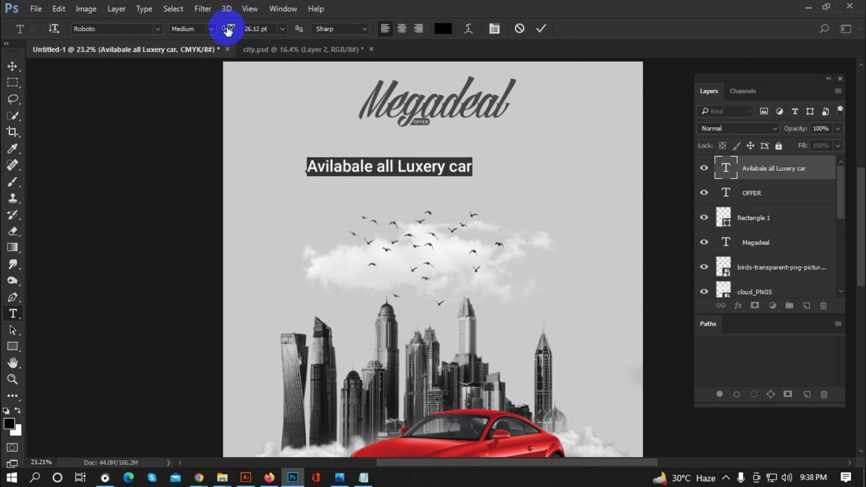
pyautogui.click(211, 28)
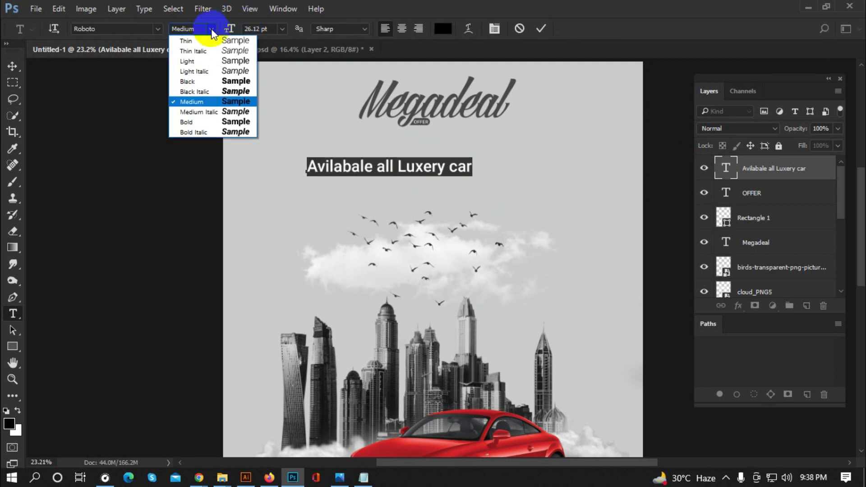
pyautogui.click(201, 62)
pyautogui.click(541, 28)
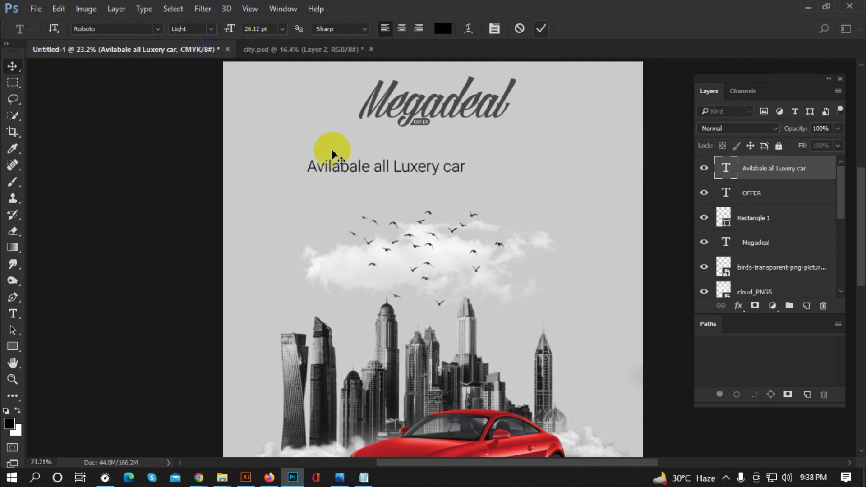
pyautogui.press('v')
pyautogui.moveTo(399, 175); pyautogui.dragTo(451, 158)
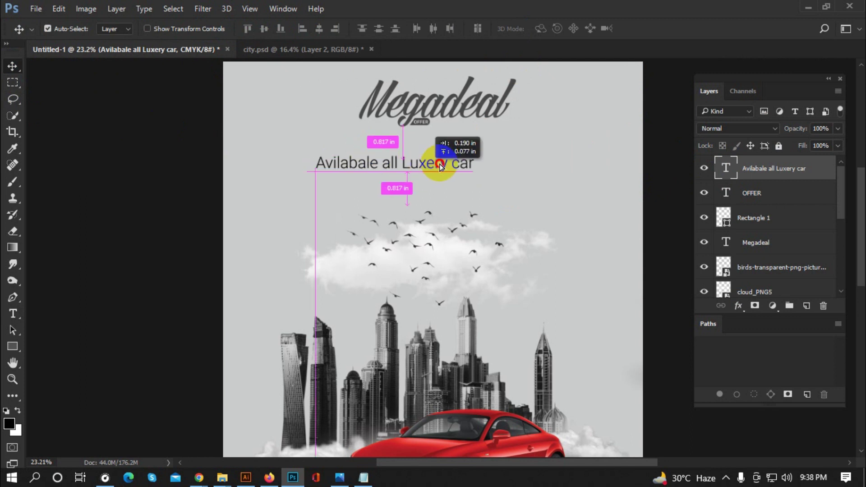
# Set the offer line to 18.84 pt and duplicate it just below.
pyautogui.doubleClick(725, 167)
pyautogui.click(494, 28)
pyautogui.click(100, 165)
pyautogui.click(88, 295)
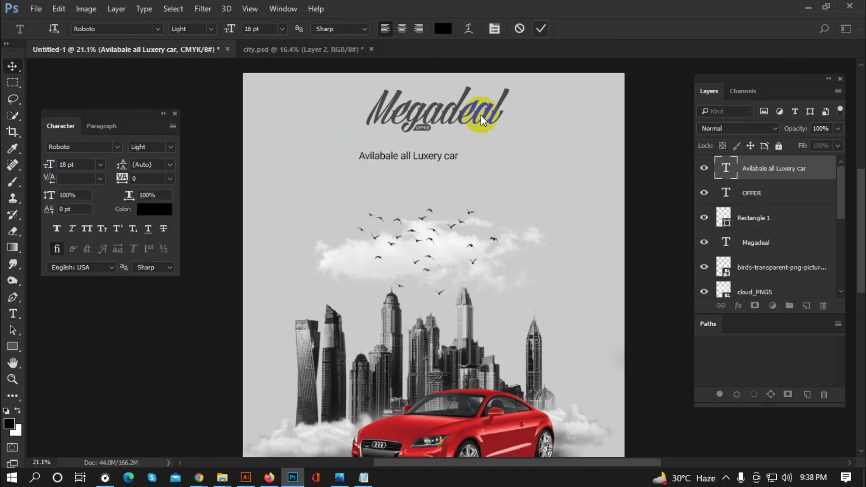
pyautogui.hotkey('ctrl', 'Return')
pyautogui.press('v')
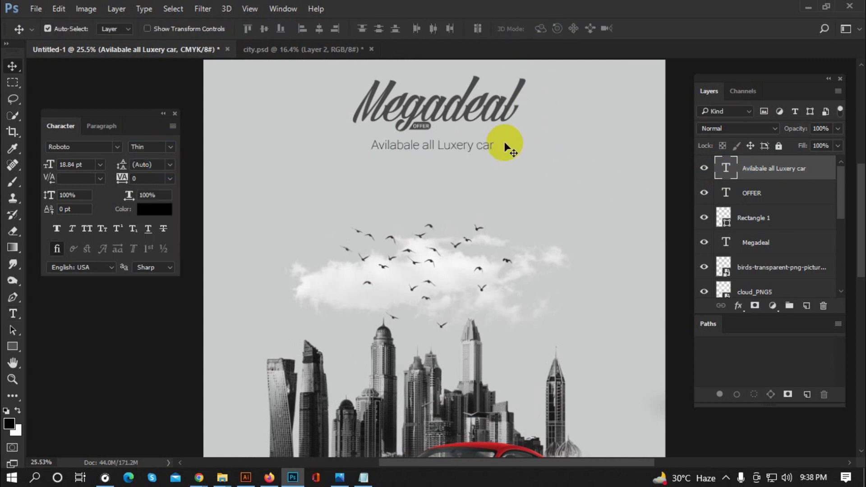
pyautogui.scroll(1, 429, 164)
pyautogui.moveTo(435, 146); pyautogui.dragTo(433, 165)
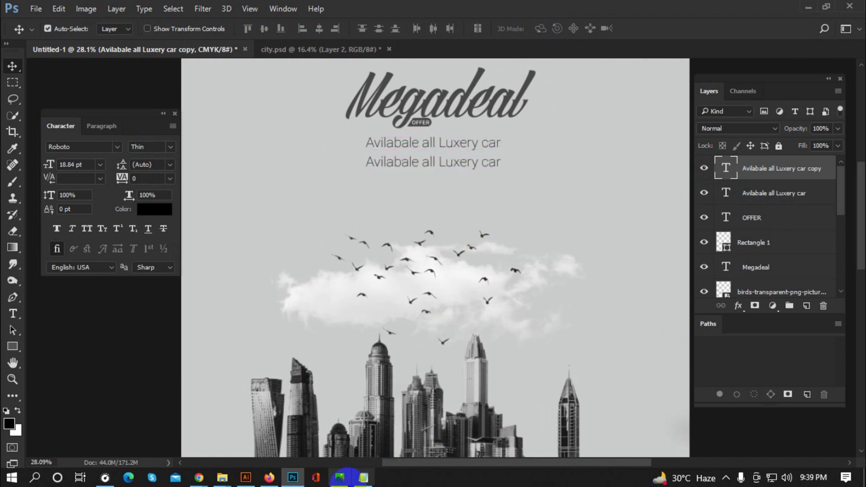
pyautogui.click(362, 480)
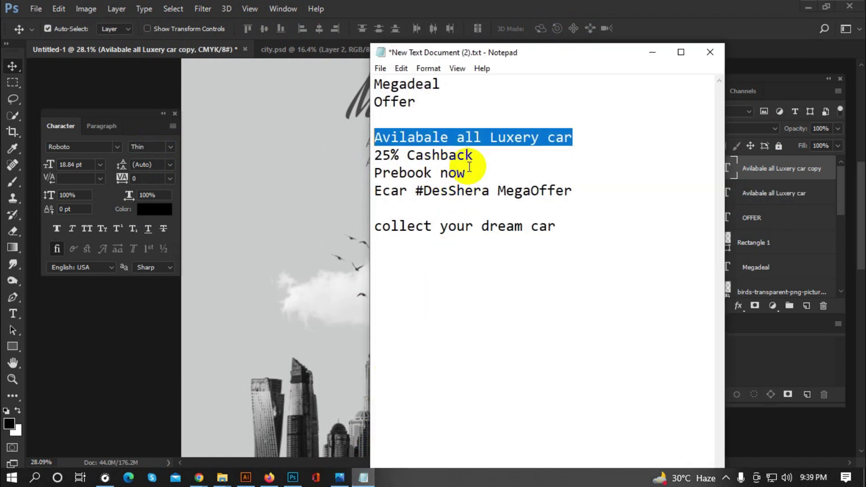
# Replace the duplicated line's text with '25% Cashback' copied from Notepad.
pyautogui.click(454, 157)
pyautogui.moveTo(455, 157); pyautogui.dragTo(374, 156)
pyautogui.hotkey('ctrl', 'c')
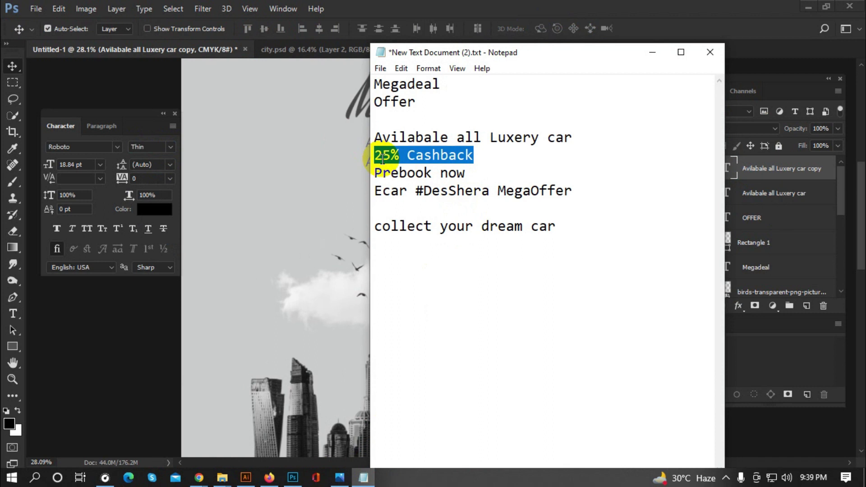
pyautogui.click(650, 55)
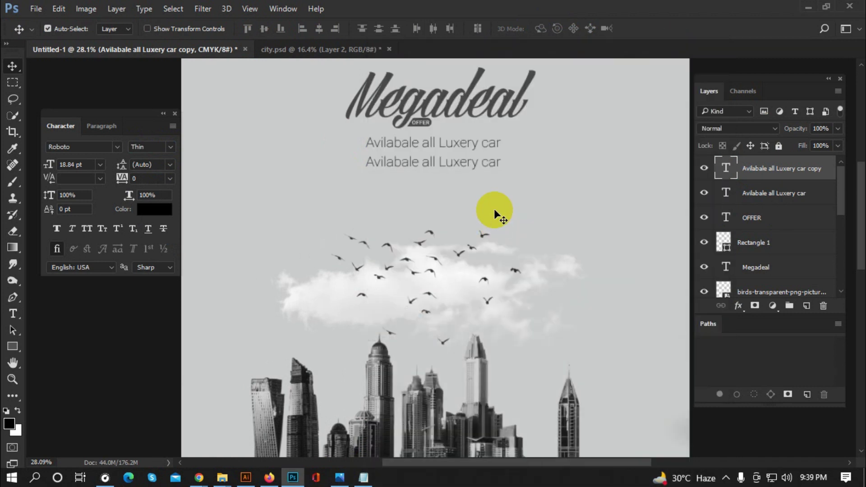
pyautogui.doubleClick(716, 167)
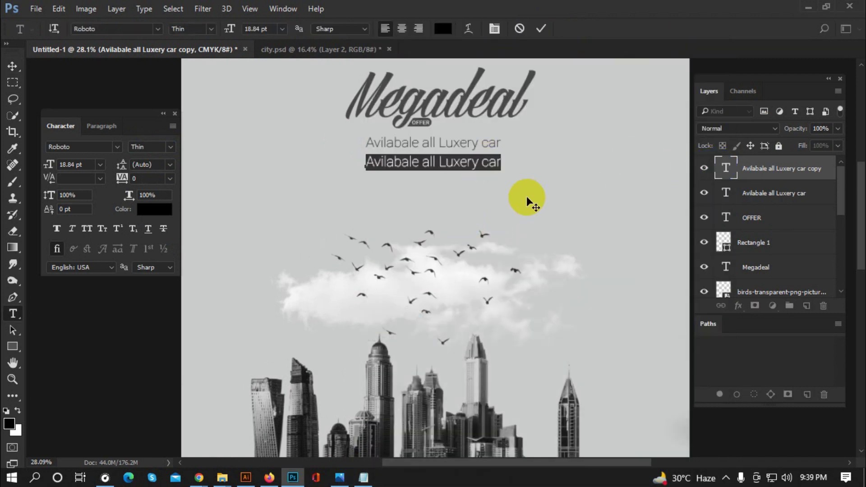
pyautogui.hotkey('ctrl', 'v')
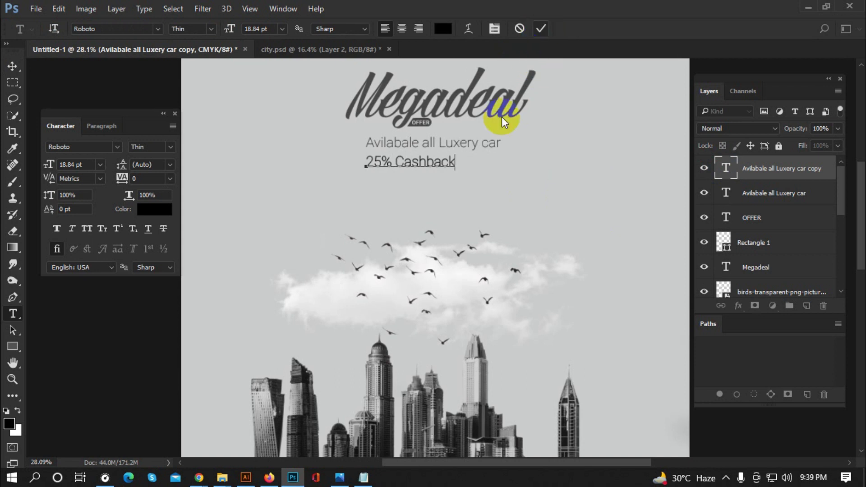
pyautogui.hotkey('ctrl', 'Return')
# Paste 'Prebook now' into a text line and bring in the next offer line.
pyautogui.click(363, 477)
pyautogui.hotkey('ctrl', 'c')
pyautogui.moveTo(465, 172)
pyautogui.mouseDown()
pyautogui.moveTo(374, 173)
pyautogui.moveTo(347, 184)
pyautogui.mouseUp()
pyautogui.click(652, 52)
pyautogui.hotkey('ctrl', 'v')
pyautogui.hotkey('ctrl', 'Return')
pyautogui.hotkey('alt', 'Tab')
pyautogui.hotkey('ctrl', 'c')
pyautogui.hotkey('alt', 'Tab')
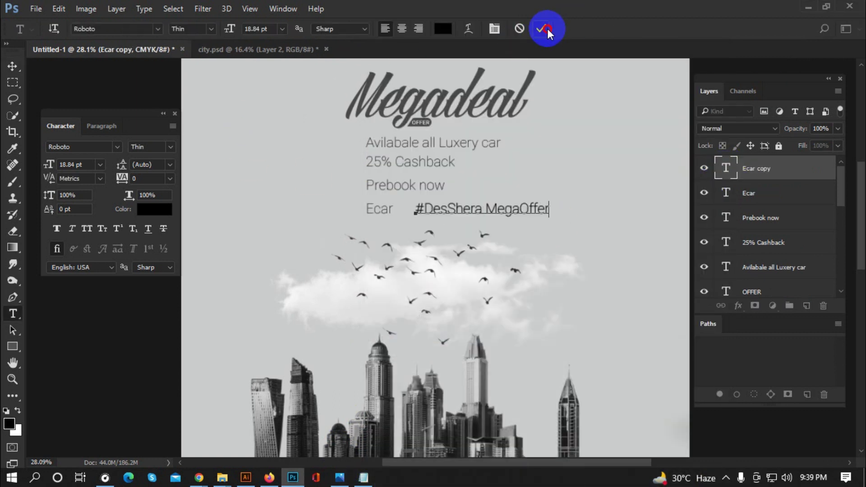
# Move the hashtag onto the cloud, Prebook now and Ecar down-right, and centre 25% Cashback.
pyautogui.click(547, 28)
pyautogui.press('v')
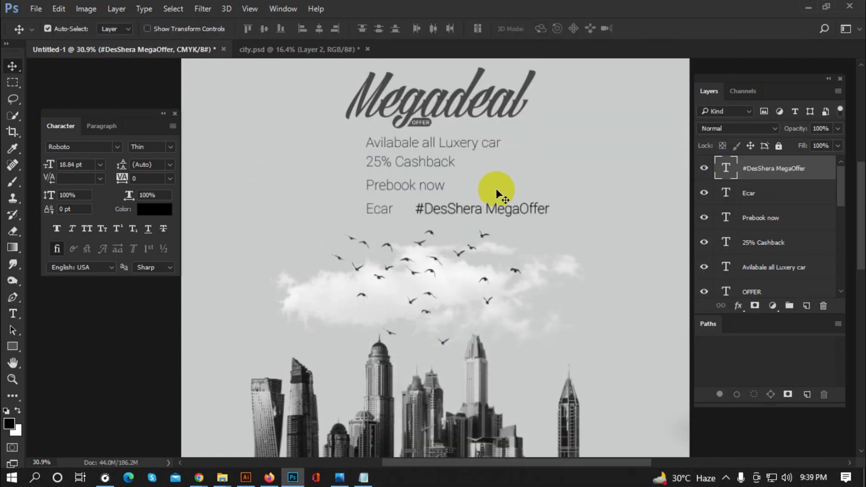
pyautogui.scroll(1, 496, 188)
pyautogui.moveTo(496, 210)
pyautogui.mouseDown()
pyautogui.moveTo(569, 280)
pyautogui.moveTo(594, 252)
pyautogui.mouseUp()
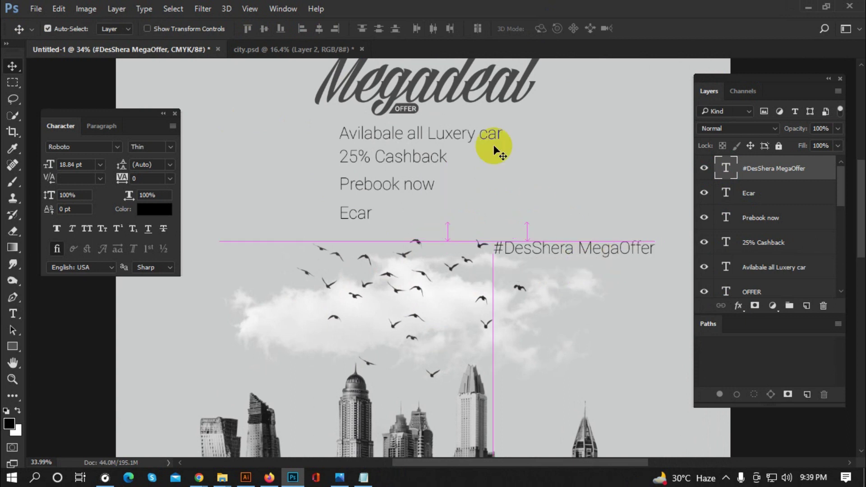
pyautogui.scroll(1, 456, 125)
pyautogui.moveTo(298, 198)
pyautogui.mouseDown()
pyautogui.moveTo(350, 225)
pyautogui.moveTo(468, 252)
pyautogui.mouseUp()
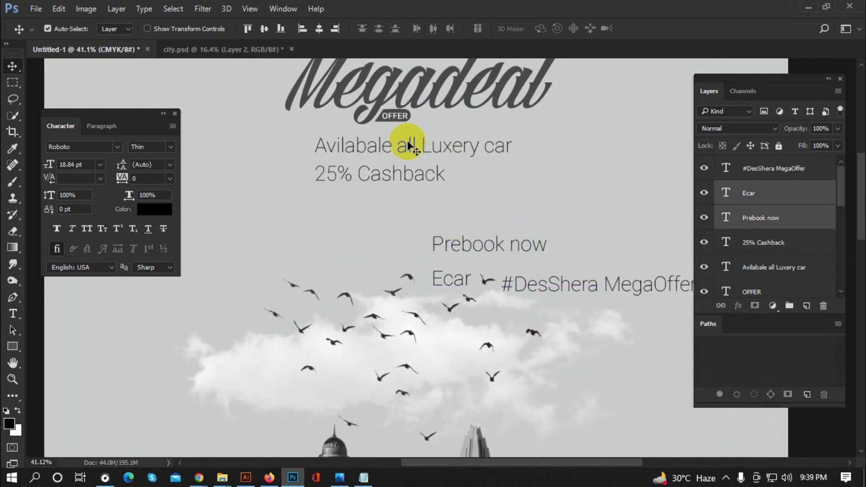
pyautogui.scroll(1, 469, 156)
pyautogui.hscroll(1, 468, 156)
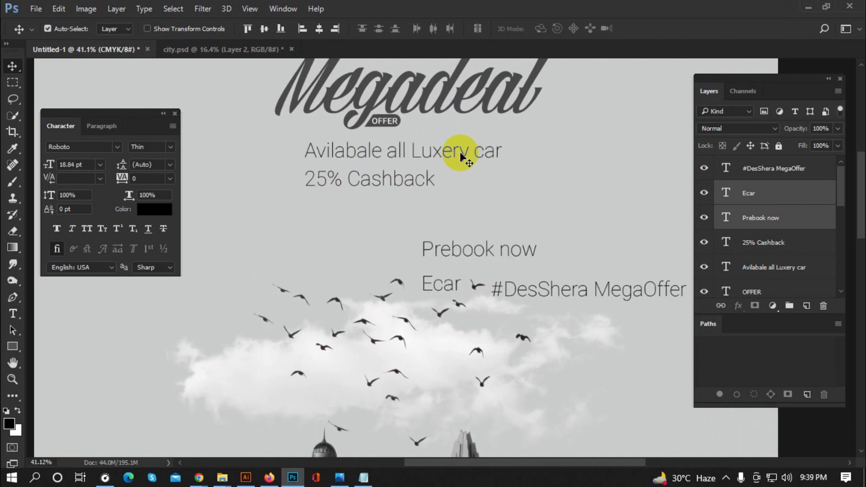
pyautogui.moveTo(468, 156); pyautogui.dragTo(466, 167)
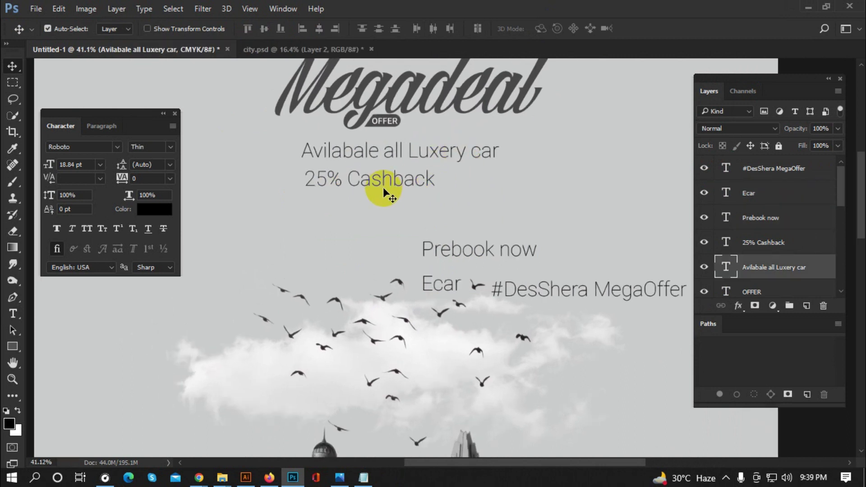
pyautogui.moveTo(382, 188); pyautogui.dragTo(417, 190)
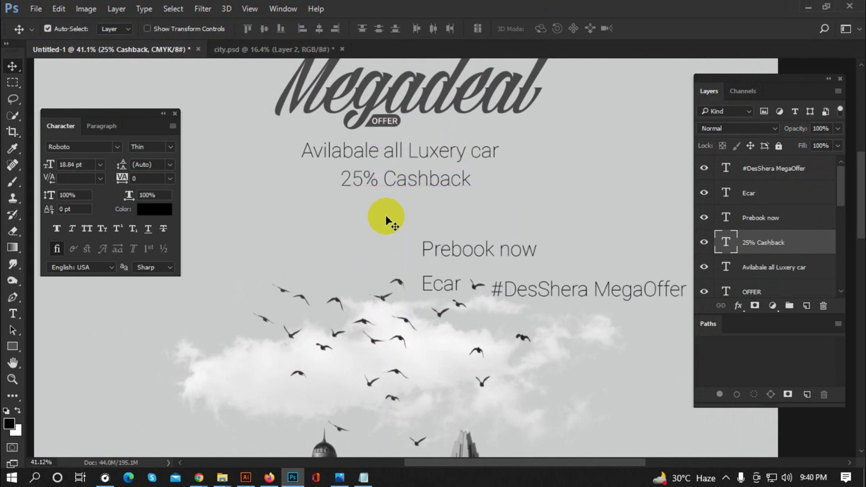
pyautogui.scroll(-2, 386, 216)
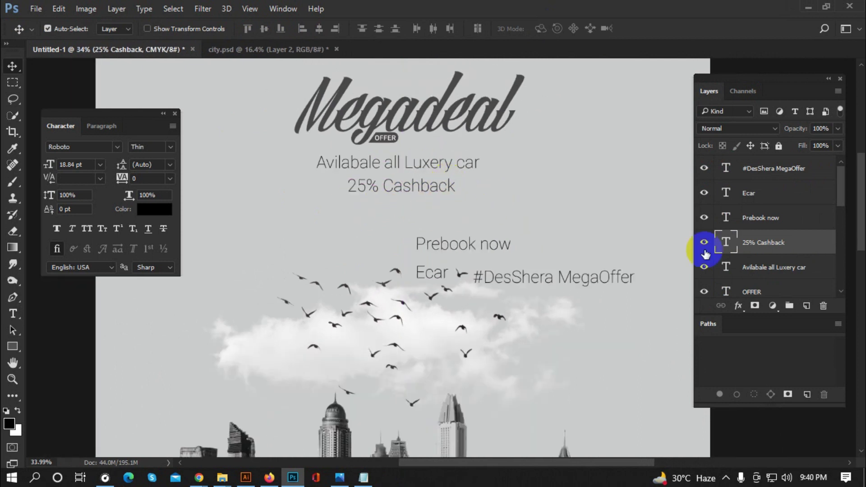
# Switch the 25% Cashback line to Light weight.
pyautogui.doubleClick(726, 242)
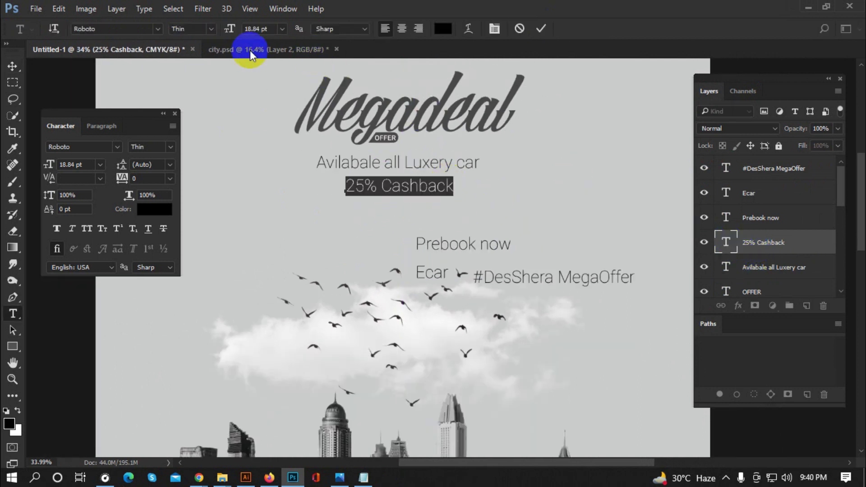
pyautogui.click(213, 27)
pyautogui.click(196, 58)
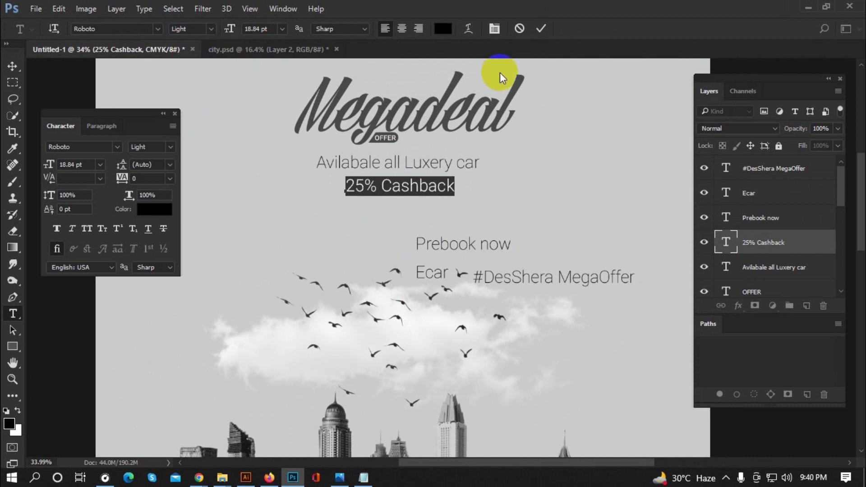
pyautogui.click(542, 30)
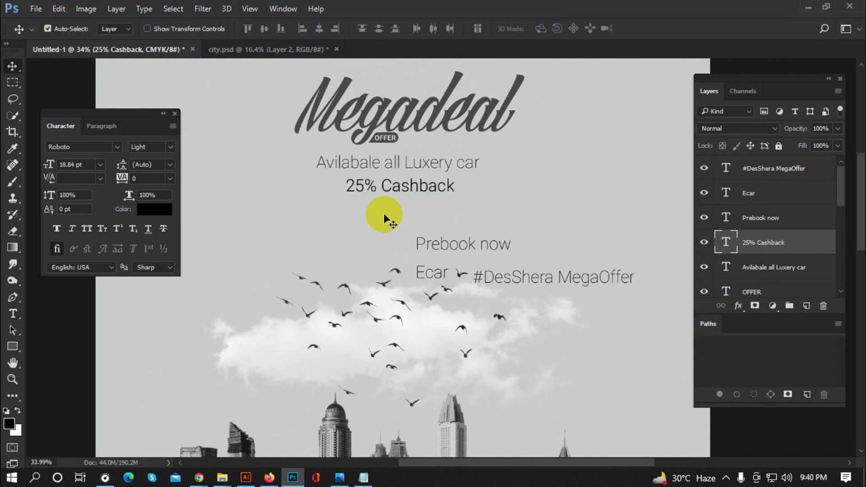
# Colour just the '25%' part a deep red sampled from the car.
pyautogui.doubleClick(724, 240)
pyautogui.scroll(1, 338, 156)
pyautogui.moveTo(379, 187); pyautogui.dragTo(334, 194)
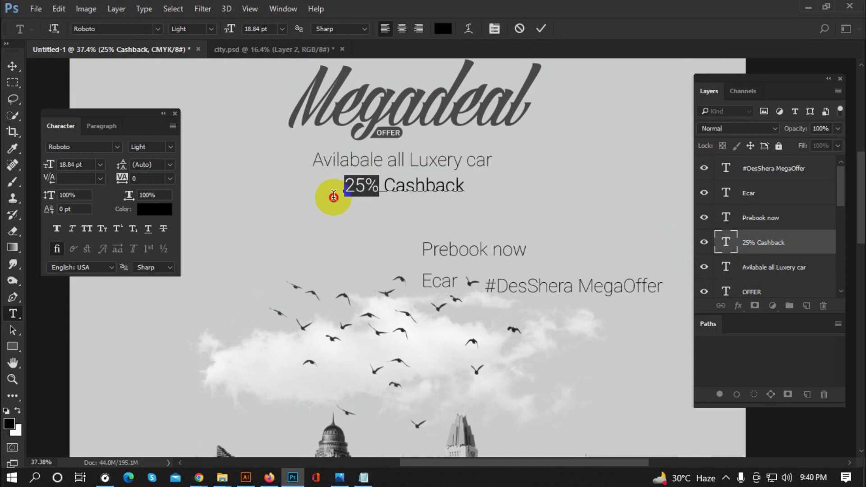
pyautogui.click(445, 30)
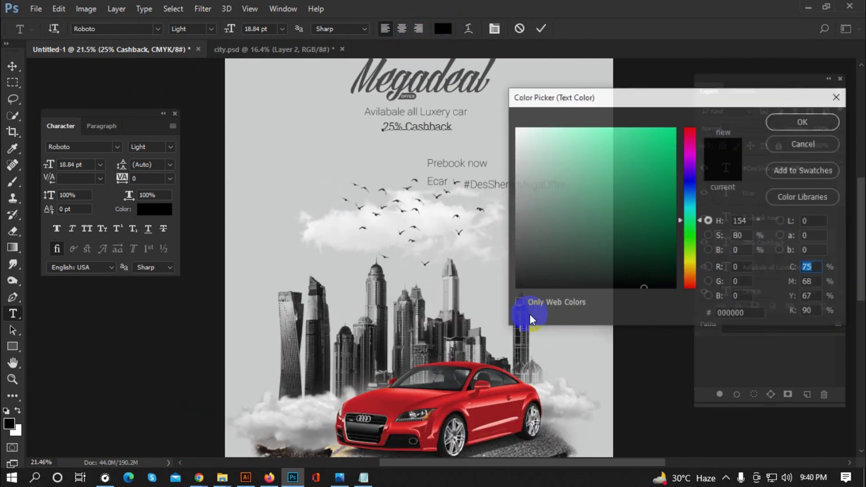
pyautogui.click(424, 395)
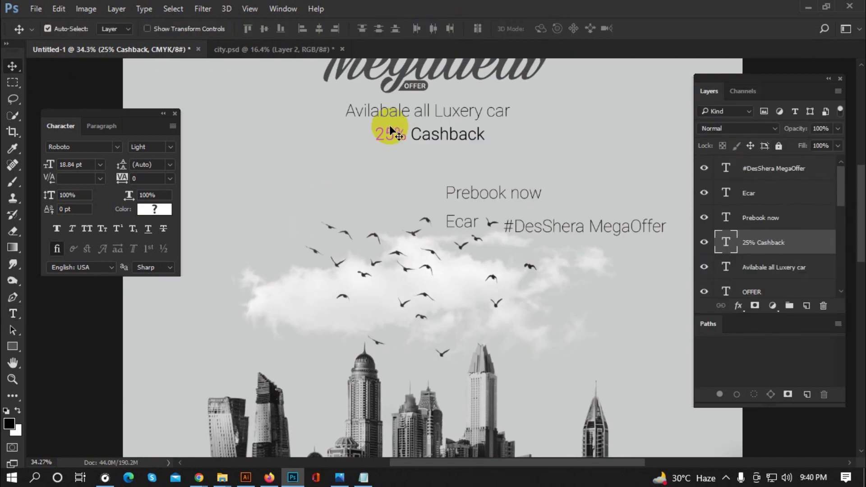
pyautogui.click(675, 174)
pyautogui.click(804, 121)
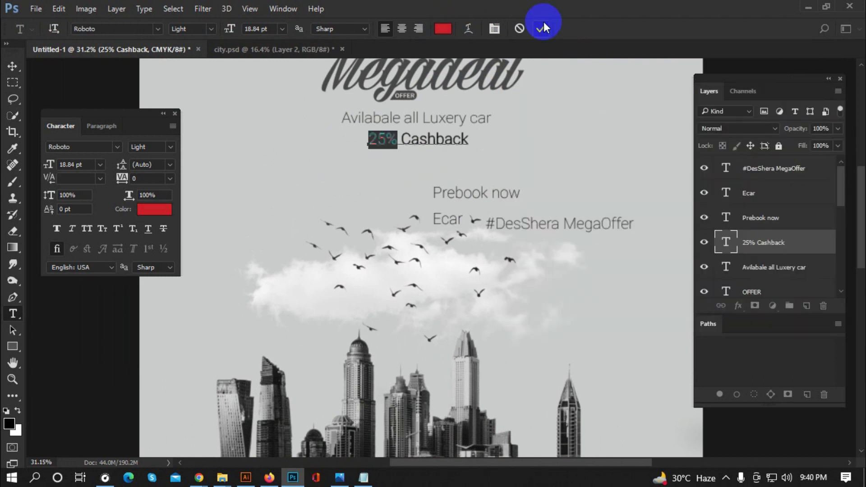
pyautogui.click(541, 28)
pyautogui.scroll(1, 497, 178)
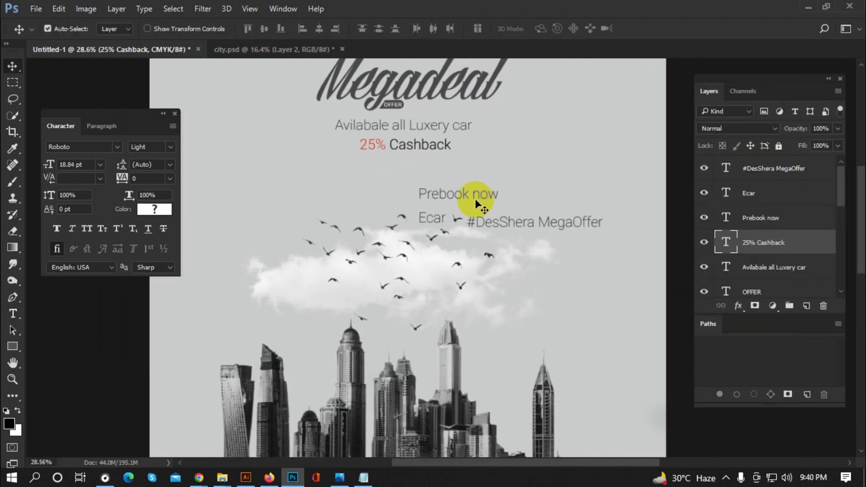
# Move 'Prebook now' up under '25% Cashback' and set it to Medium weight.
pyautogui.moveTo(459, 196); pyautogui.dragTo(405, 166)
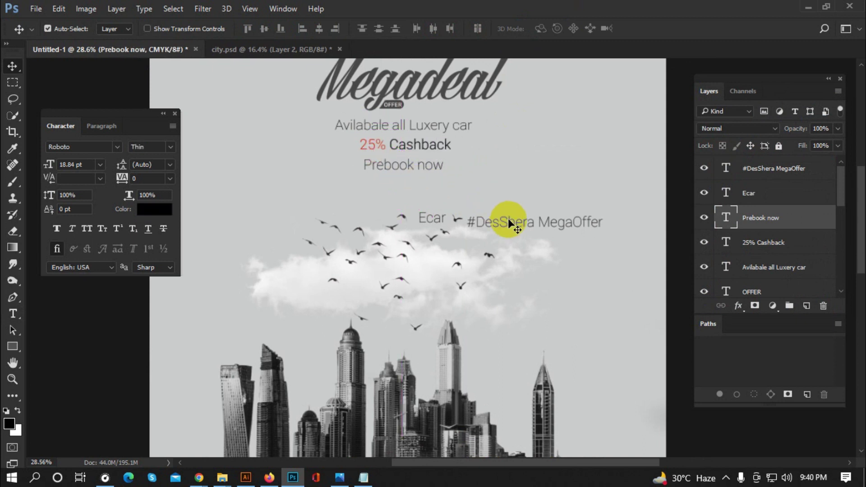
pyautogui.doubleClick(726, 218)
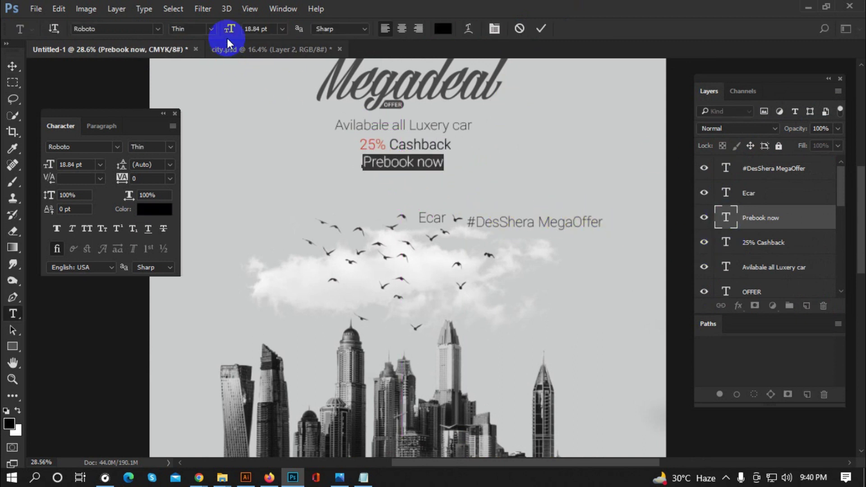
pyautogui.click(210, 28)
pyautogui.click(191, 62)
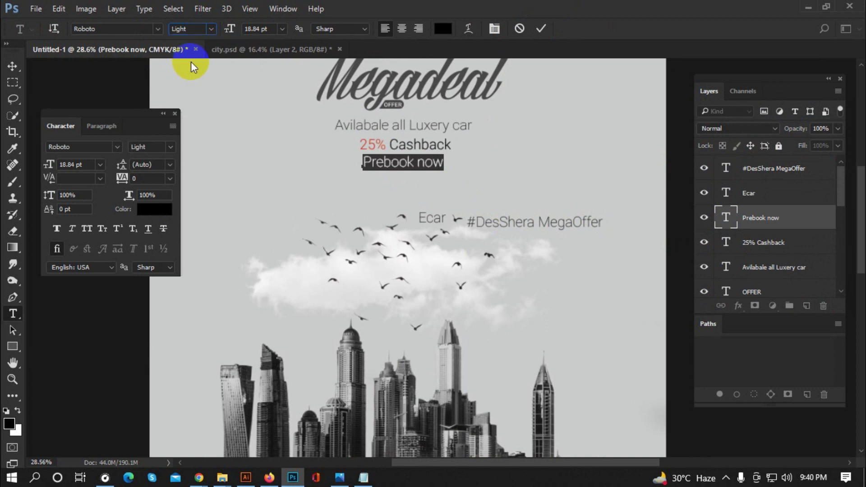
pyautogui.click(540, 29)
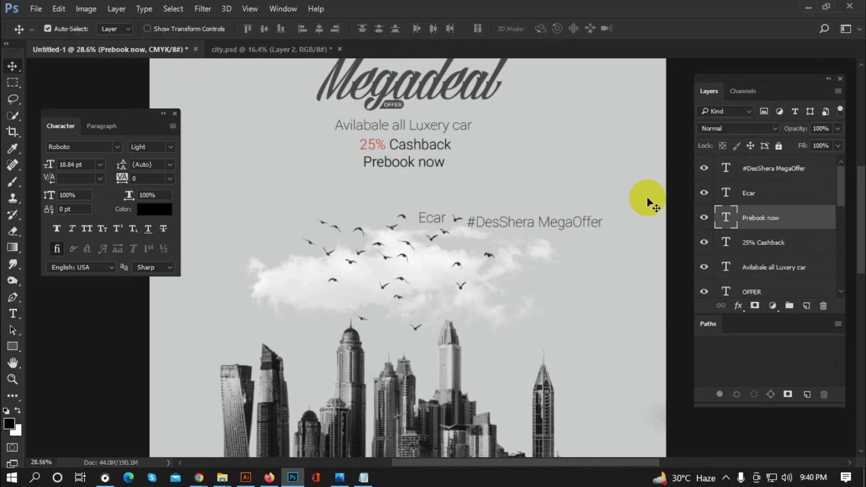
pyautogui.keyDown('ctrl'); pyautogui.click(725, 217); pyautogui.keyUp('ctrl')
pyautogui.doubleClick(725, 217)
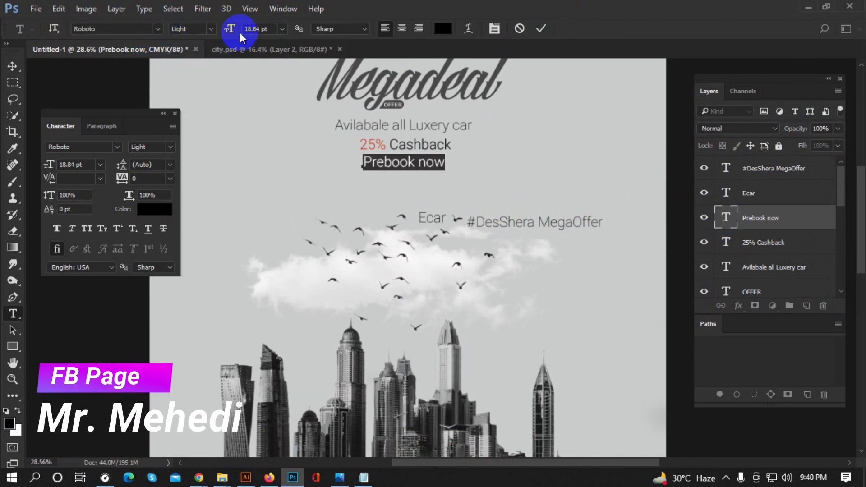
pyautogui.click(210, 29)
pyautogui.click(198, 96)
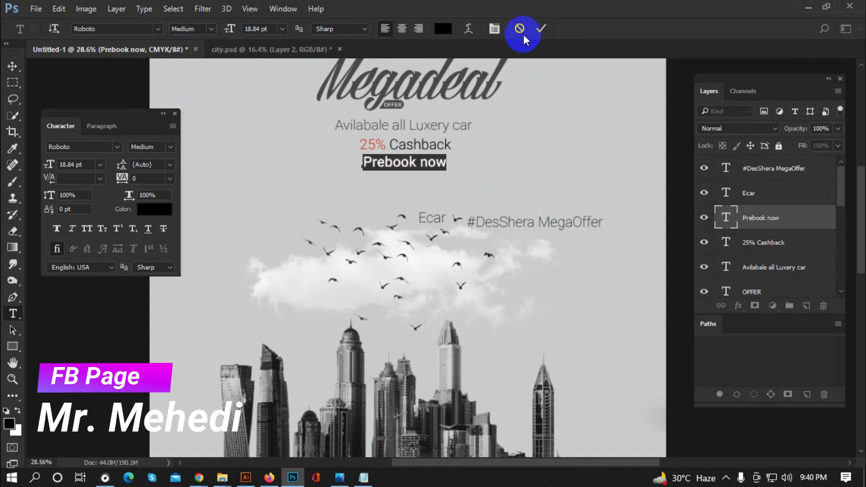
pyautogui.click(541, 29)
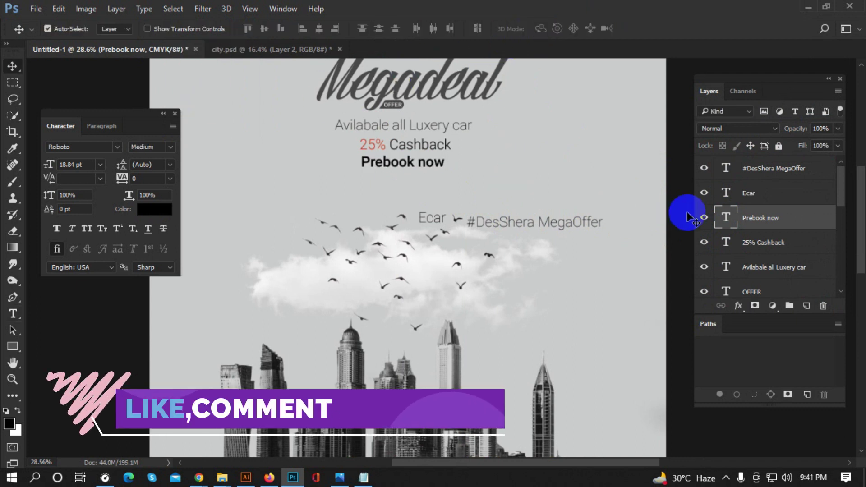
# Colour 'Prebook now' dark grey.
pyautogui.doubleClick(727, 217)
pyautogui.click(442, 28)
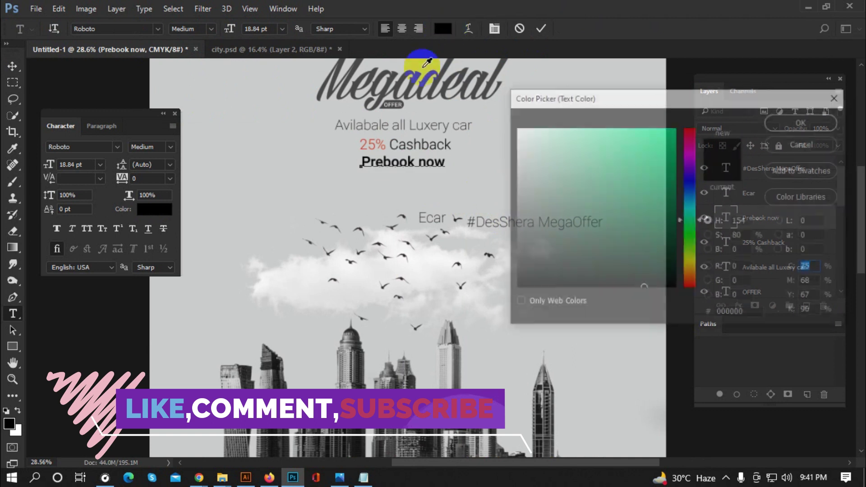
pyautogui.click(803, 121)
pyautogui.click(540, 28)
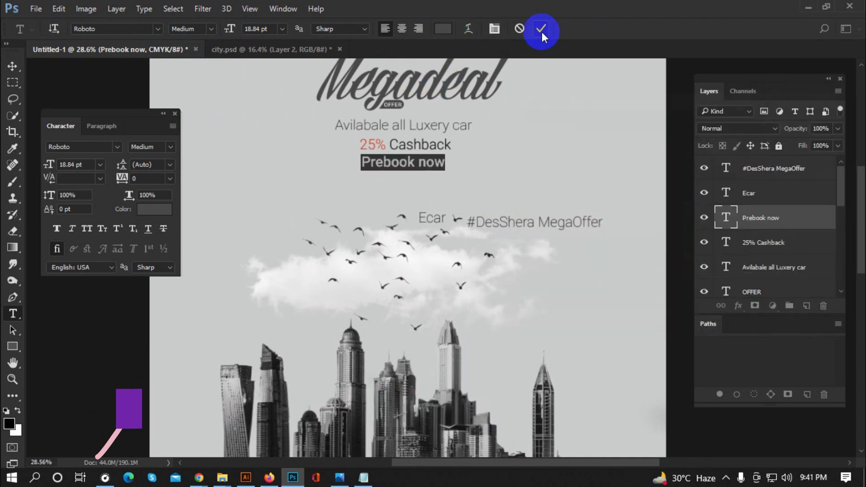
pyautogui.doubleClick(725, 193)
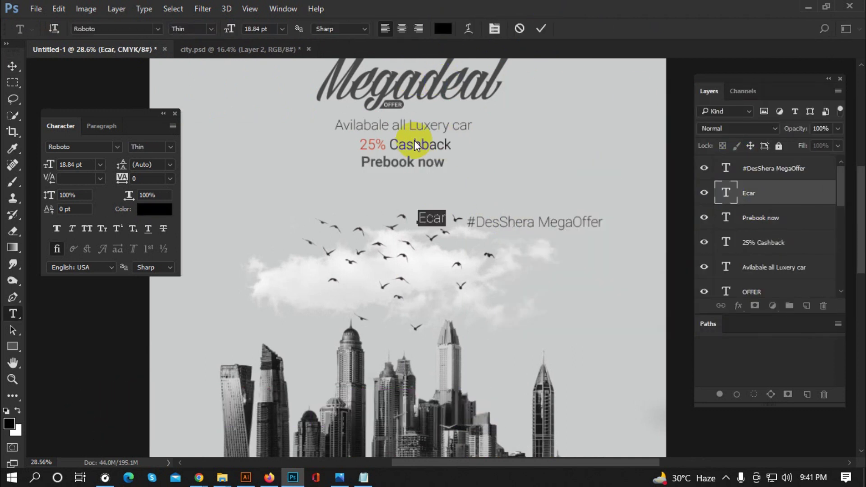
pyautogui.click(519, 29)
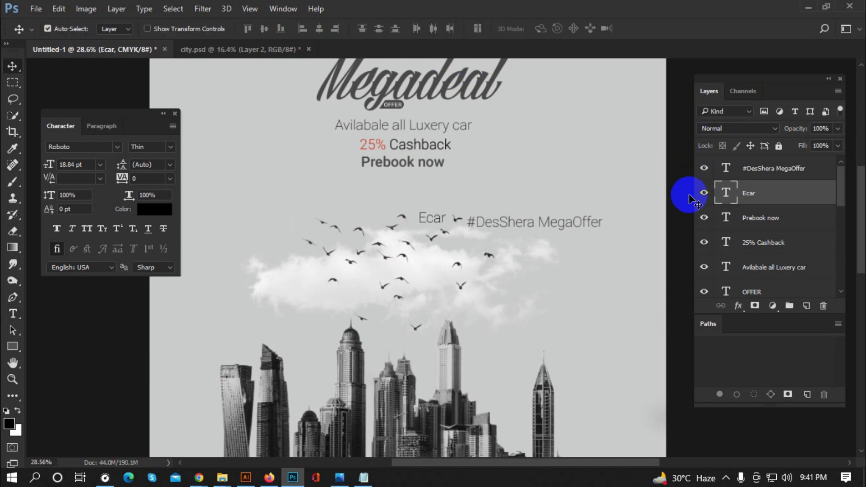
pyautogui.click(740, 218)
# Recolour the word 'Cashback' dark grey #494848 and nudge '25% Cashback' slightly left.
pyautogui.doubleClick(725, 242)
pyautogui.moveTo(386, 144); pyautogui.dragTo(504, 138)
pyautogui.click(442, 29)
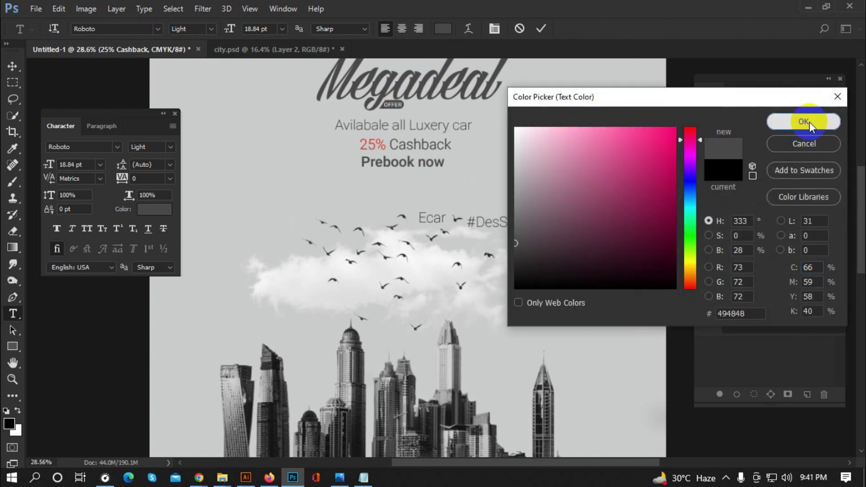
pyautogui.click(808, 121)
pyautogui.click(540, 28)
pyautogui.scroll(2, 402, 185)
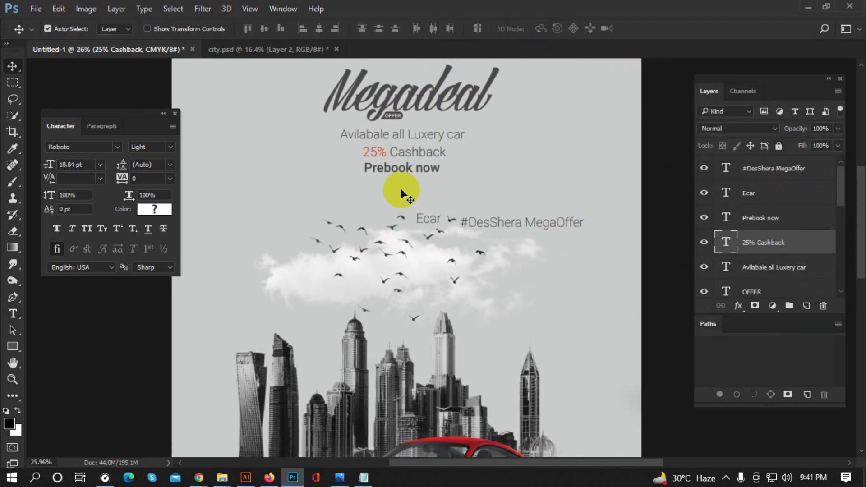
pyautogui.press('Left')
pyautogui.press('Left')
pyautogui.press('Left')
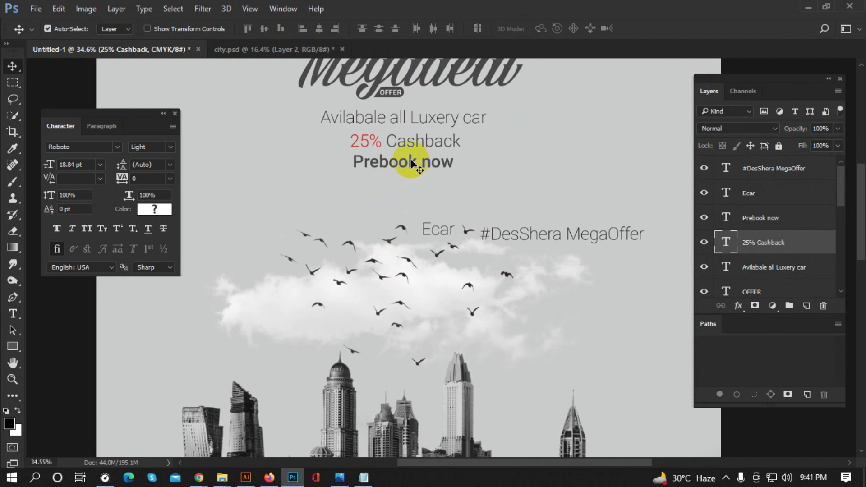
# Nudge 'Prebook now' right and move a larger, bold 'Ecar' up above the birds.
pyautogui.click(411, 162)
pyautogui.press('Right')
pyautogui.press('Right')
pyautogui.press('Right')
pyautogui.press('Right')
pyautogui.press('Right')
pyautogui.press('Right')
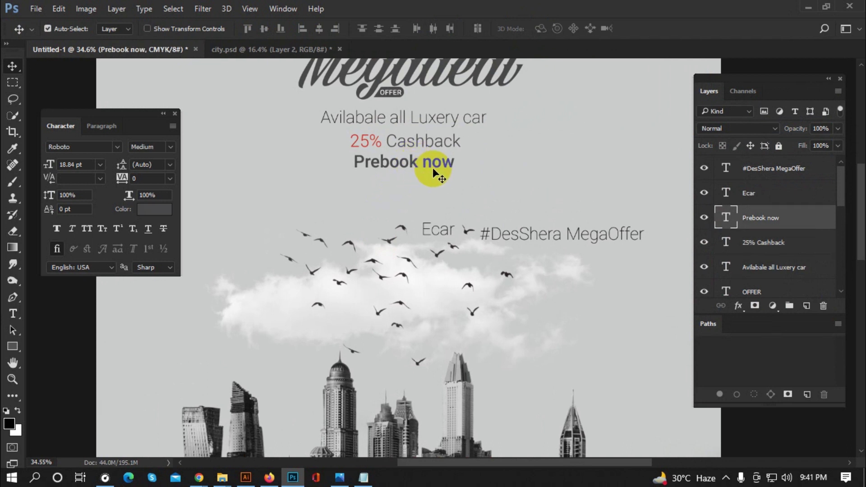
pyautogui.moveTo(444, 233)
pyautogui.mouseDown()
pyautogui.moveTo(392, 208)
pyautogui.moveTo(406, 185)
pyautogui.mouseUp()
pyautogui.click(170, 147)
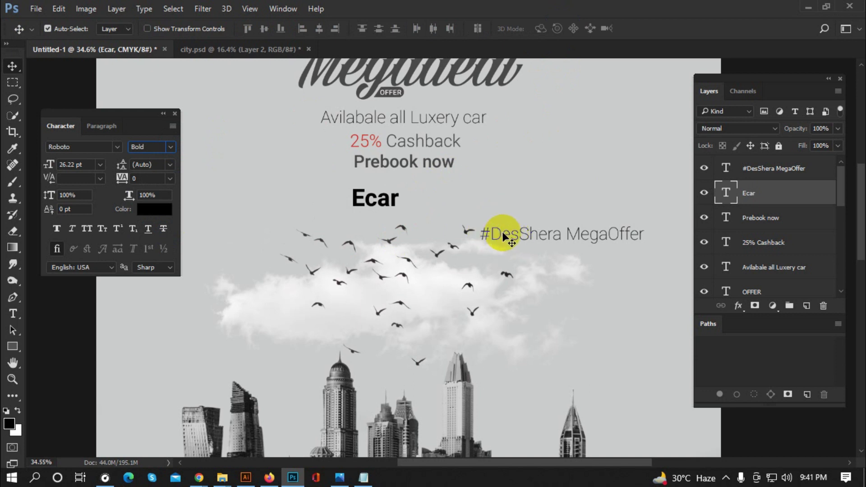
# Move '#DesShera MegaOffer' beside Ecar and break it onto two lines.
pyautogui.moveTo(501, 231); pyautogui.dragTo(454, 194)
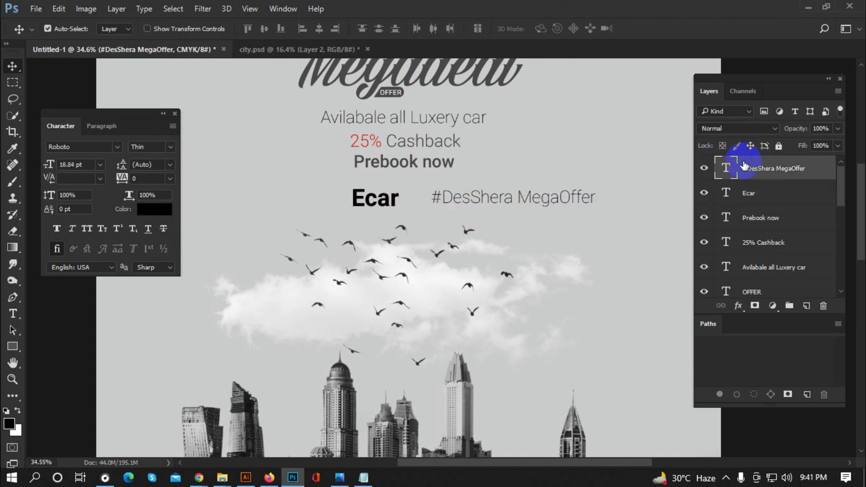
pyautogui.doubleClick(726, 168)
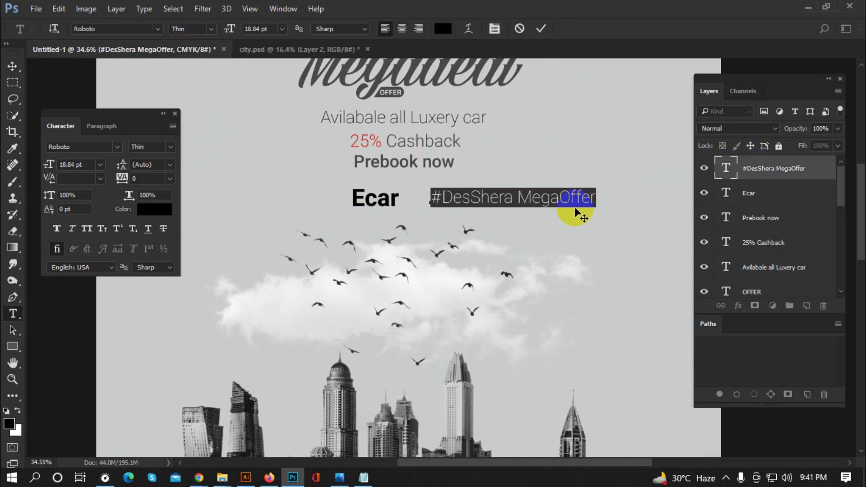
pyautogui.click(517, 195)
pyautogui.press('BackSpace')
pyautogui.press('Return')
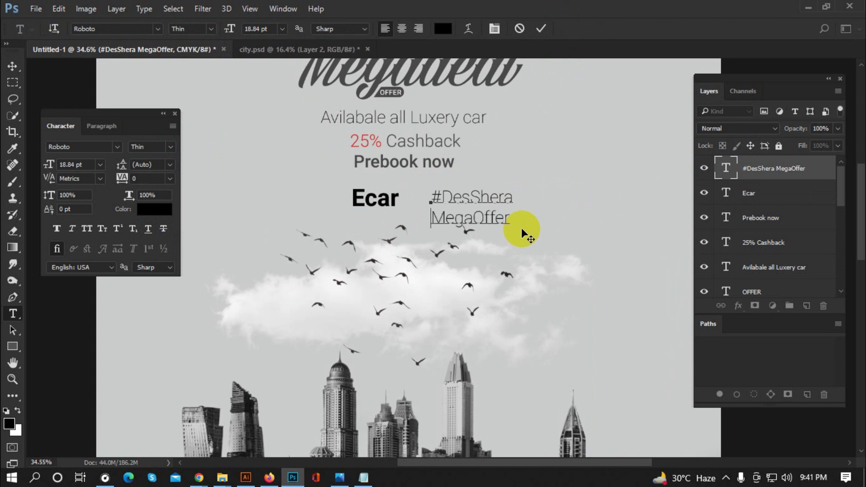
pyautogui.click(11, 66)
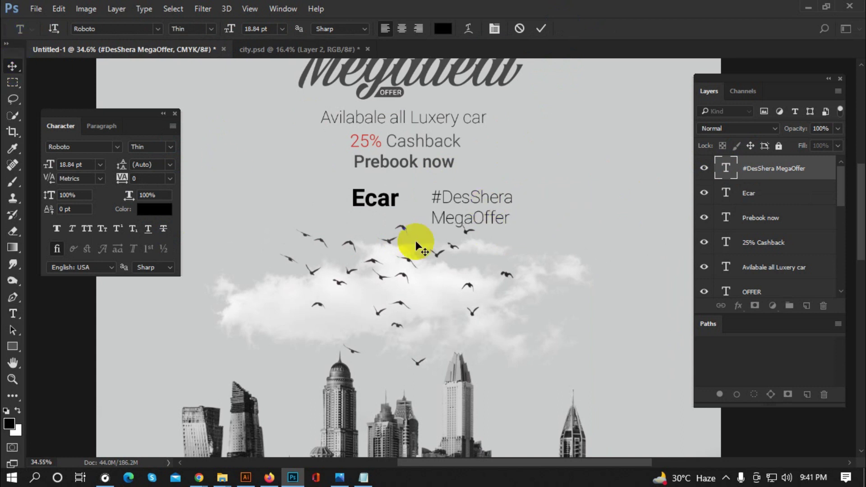
# Shrink the two-line hashtag tag, then select several offer text layers together.
pyautogui.hotkey('ctrl', 't')
pyautogui.scroll(3, 447, 293)
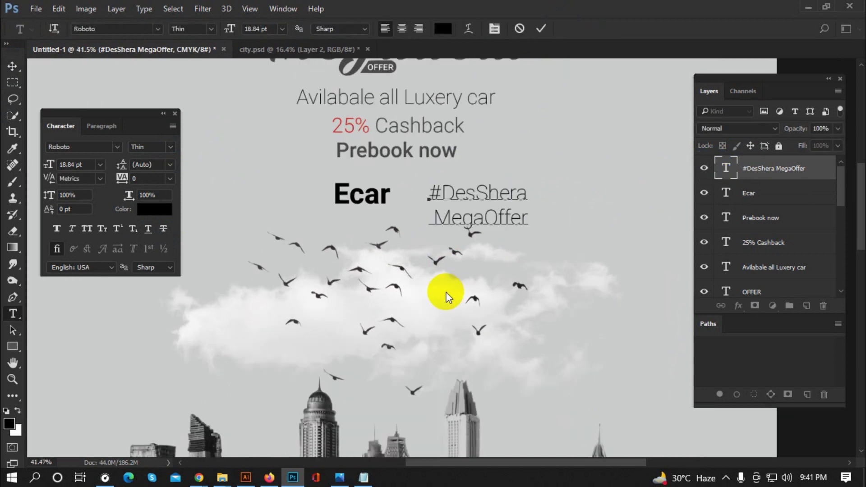
pyautogui.moveTo(431, 178); pyautogui.dragTo(456, 183)
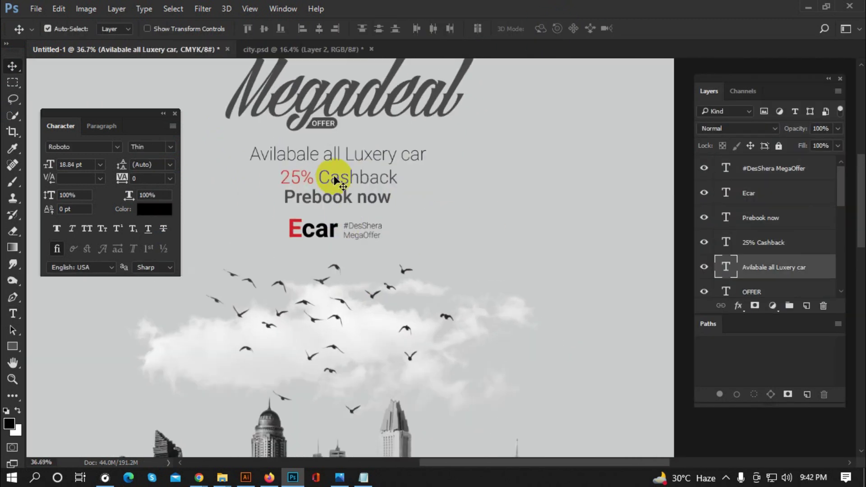
pyautogui.click(334, 180)
pyautogui.scroll(-3, 397, 199)
pyautogui.moveTo(288, 139); pyautogui.dragTo(476, 231)
# Scroll down toward the bottom of the poster.
pyautogui.scroll(-2, 491, 221)
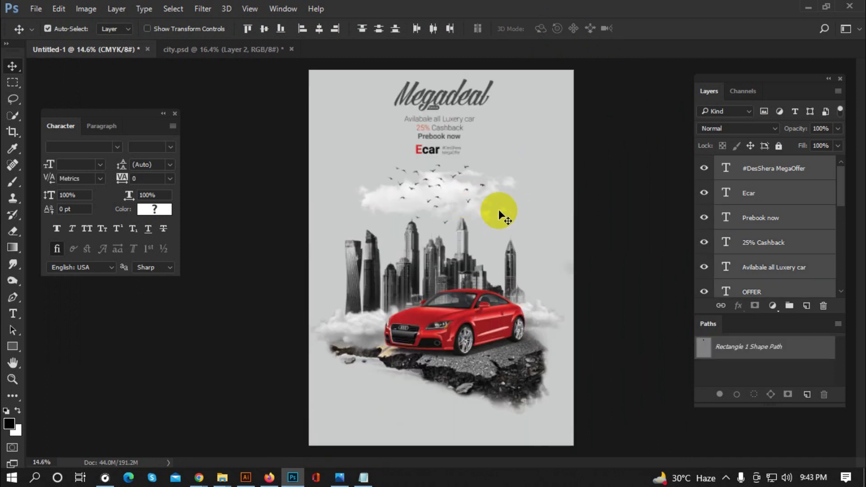